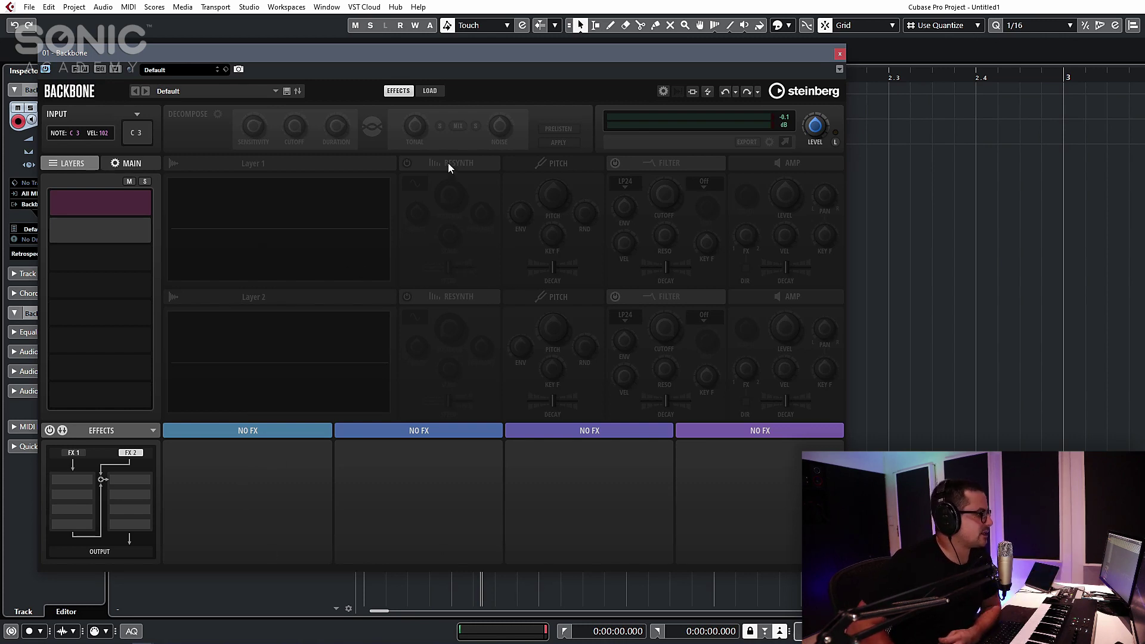
Step: Show the load browser, look through the program presets, and leave it on the layer presets
left_click(424, 91)
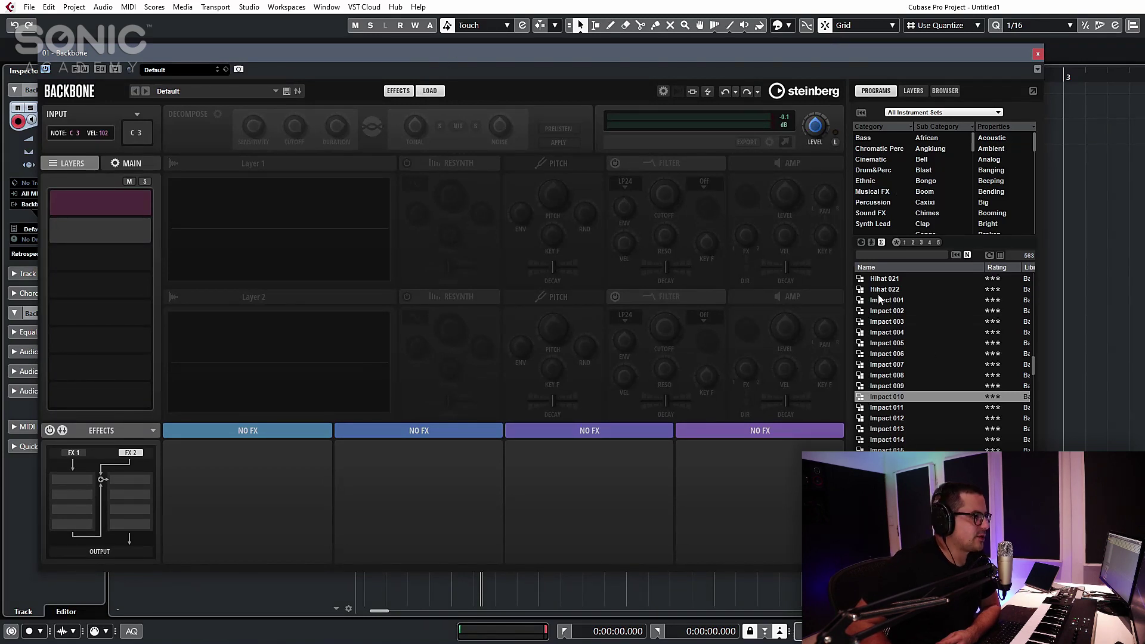
left_click(917, 90)
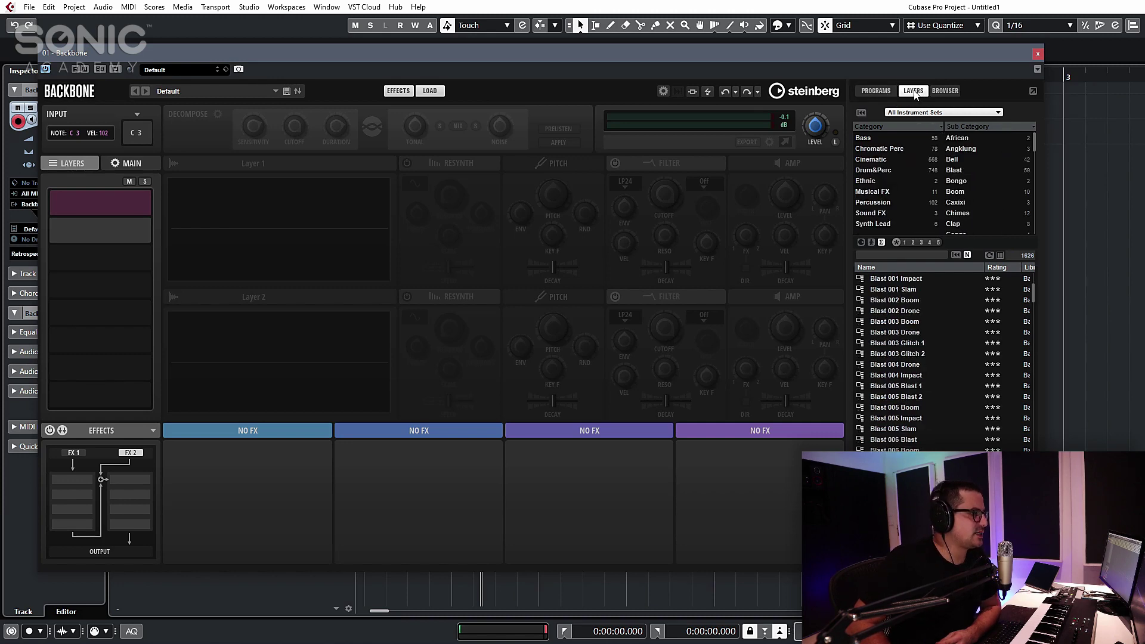
left_click(874, 89)
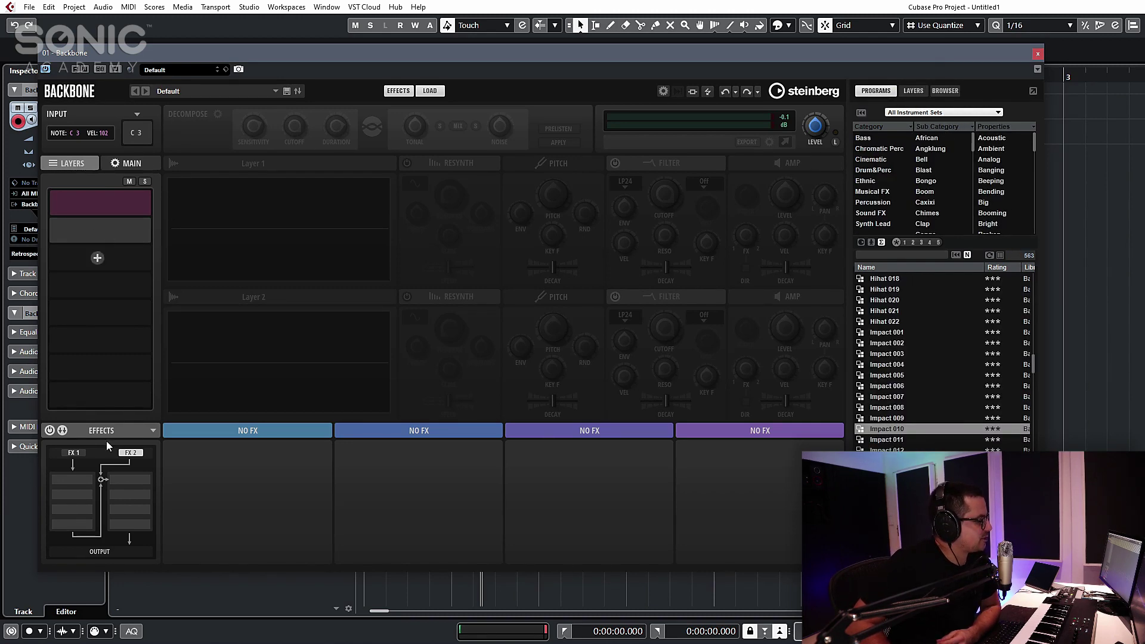
left_click(912, 90)
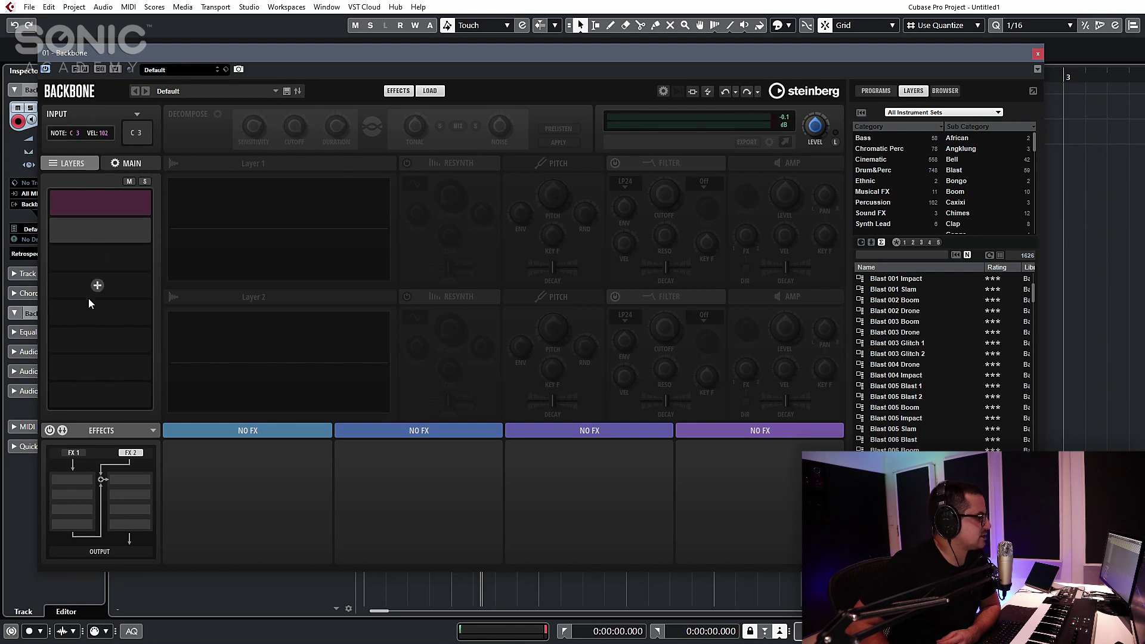
Step: Load the UD Dubstep Snares-41 sample into the first layer slot and turn off its loop in the sample editor
left_click(115, 230)
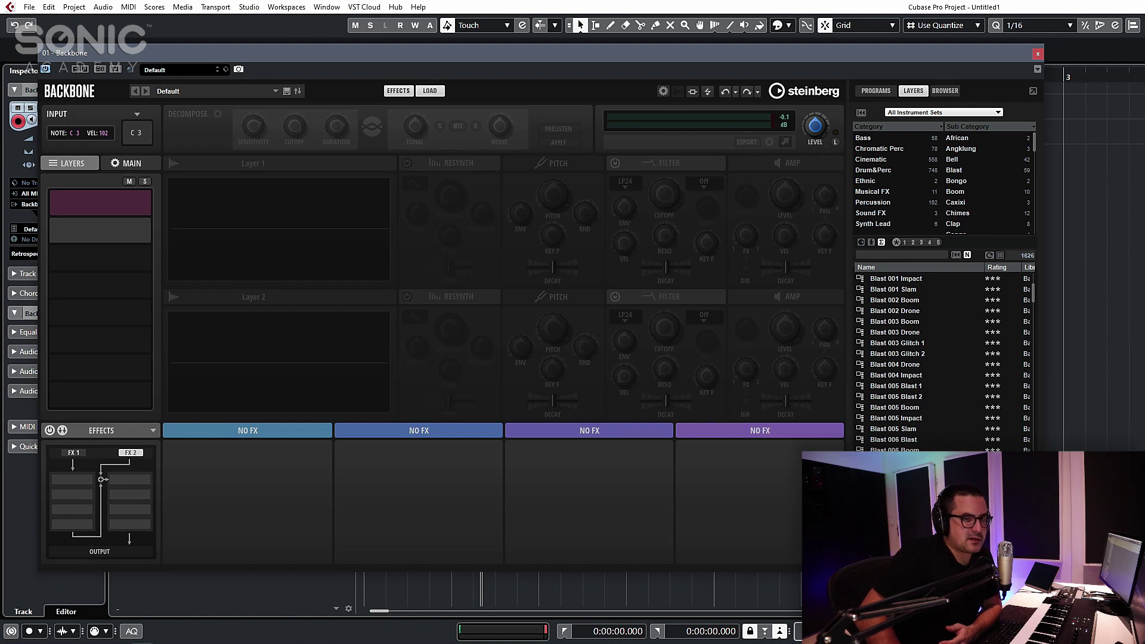
left_click_drag(61, 225, 98, 203)
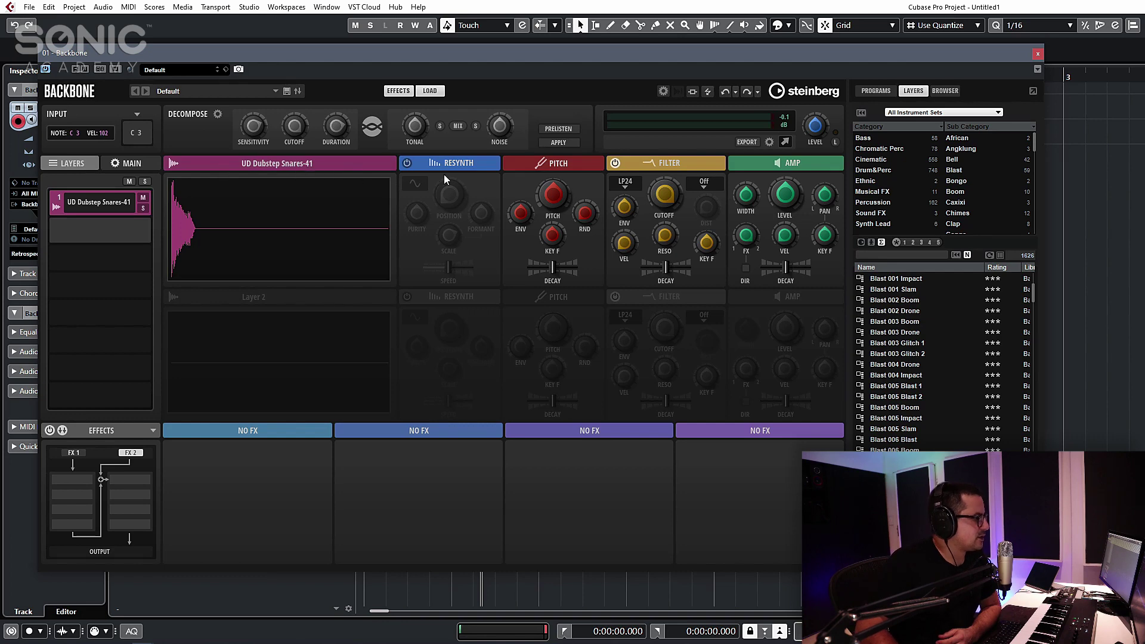
left_click(288, 163)
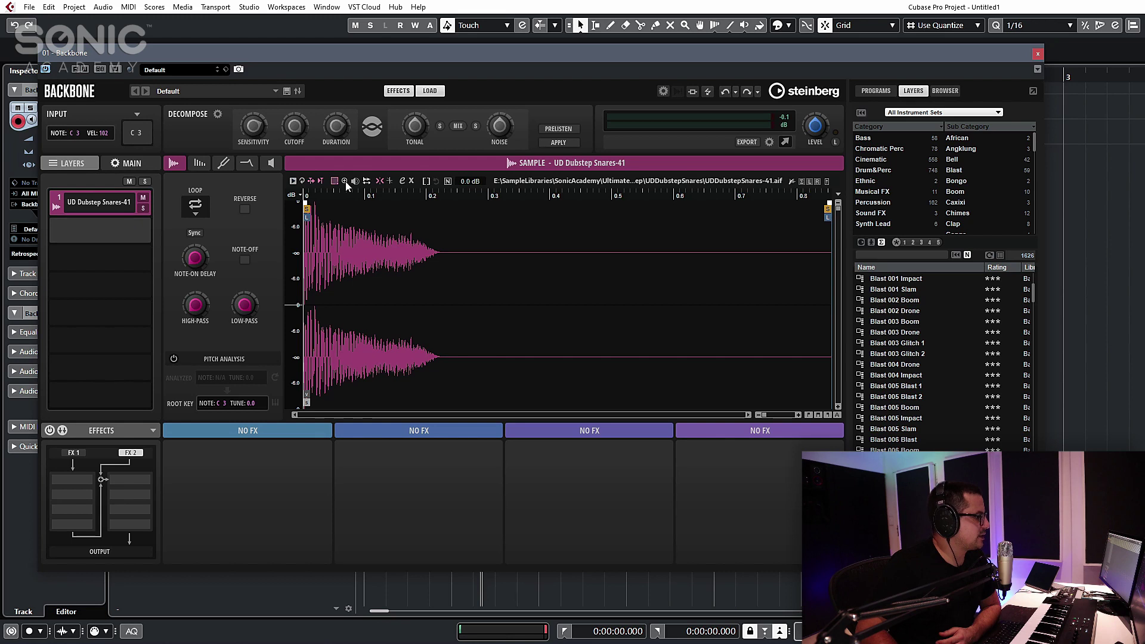
left_click(195, 206)
left_click(190, 227)
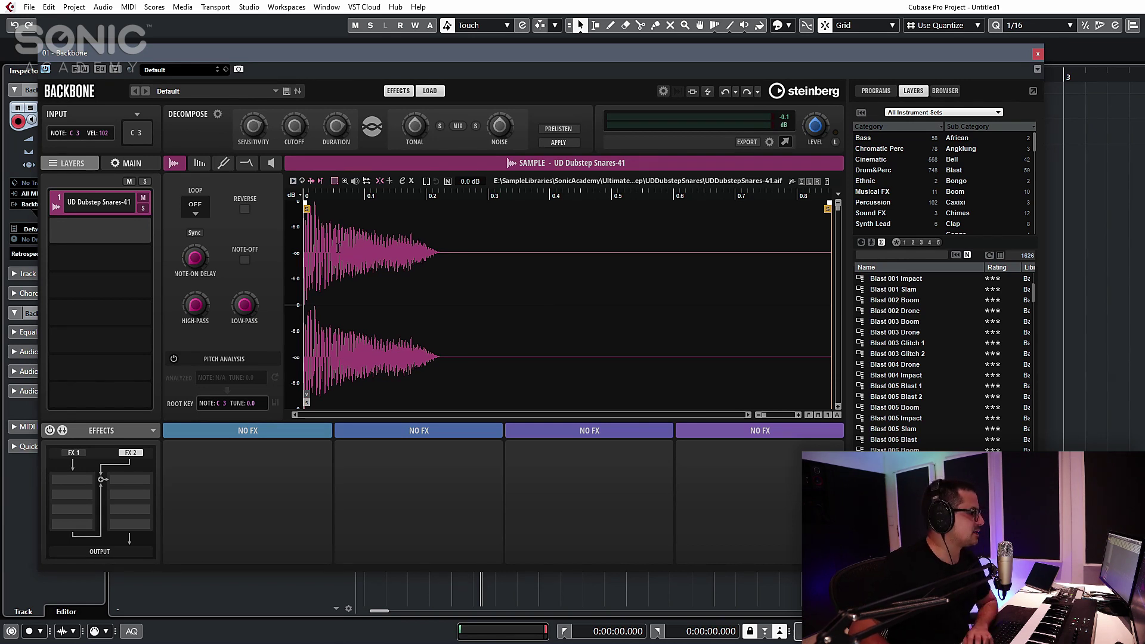
Step: Switch on resynthesis for the snare layer to view its controls, and switch it off again
left_click(201, 162)
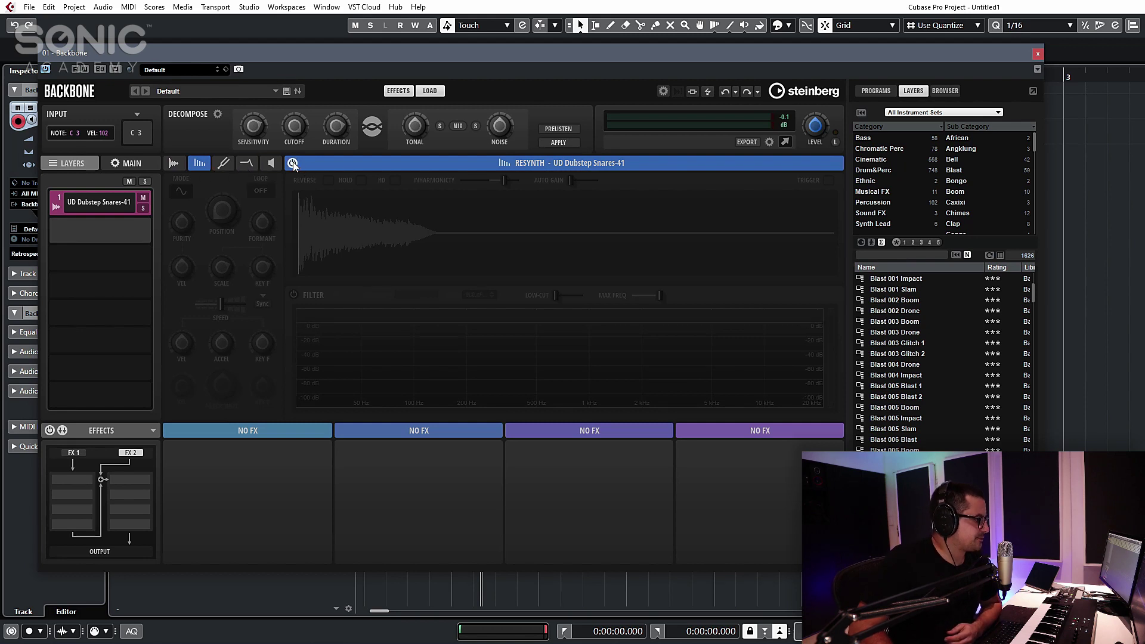
left_click(292, 163)
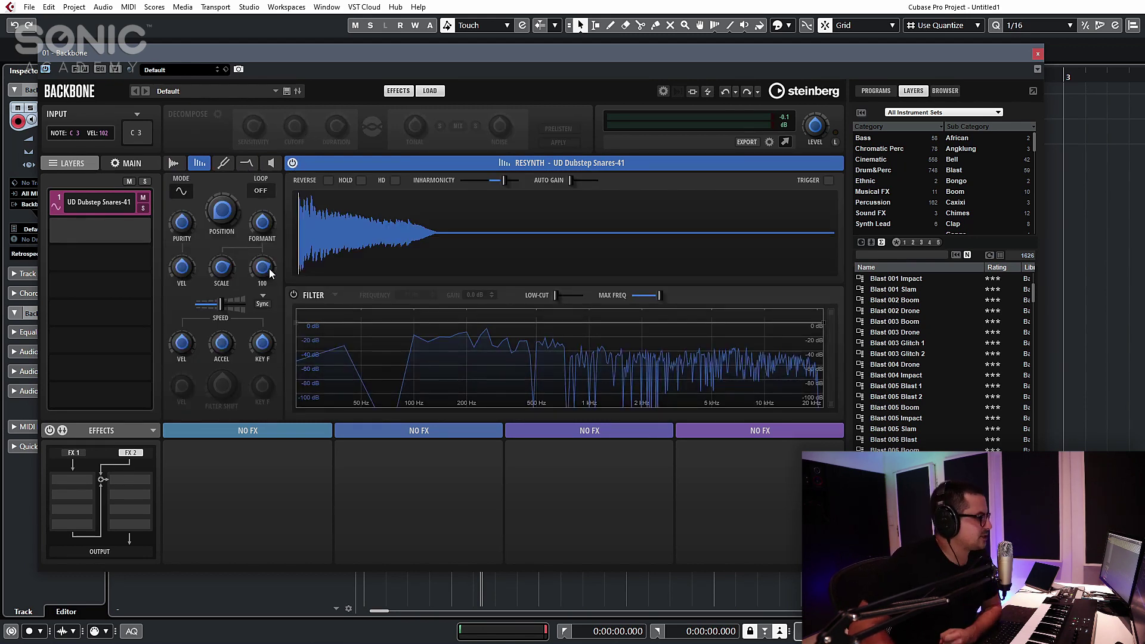
left_click(292, 163)
Step: Slightly lengthen the snare layer's pitch envelope decay, and display the sample waveform behind the envelope fitted to the view
left_click(224, 165)
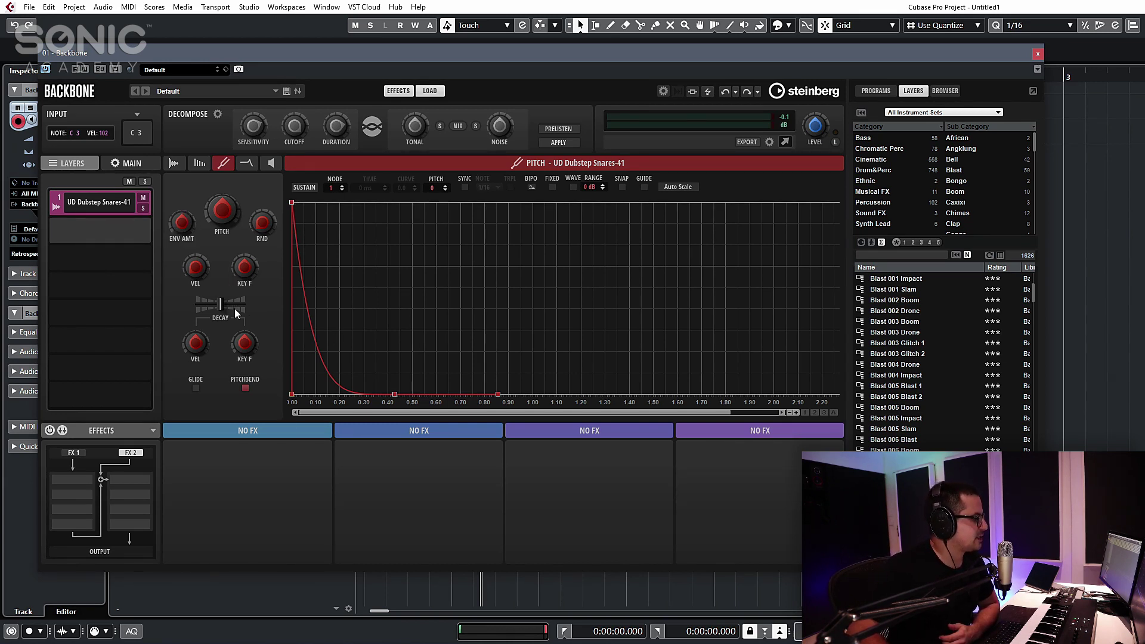
left_click_drag(220, 309, 220, 314)
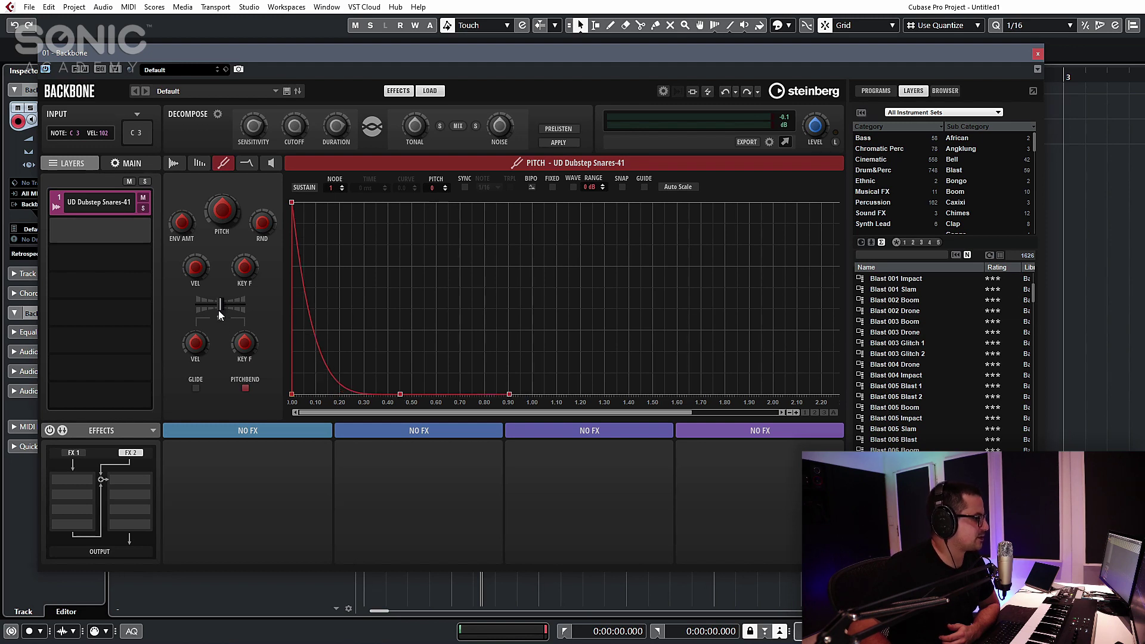
left_click(833, 412)
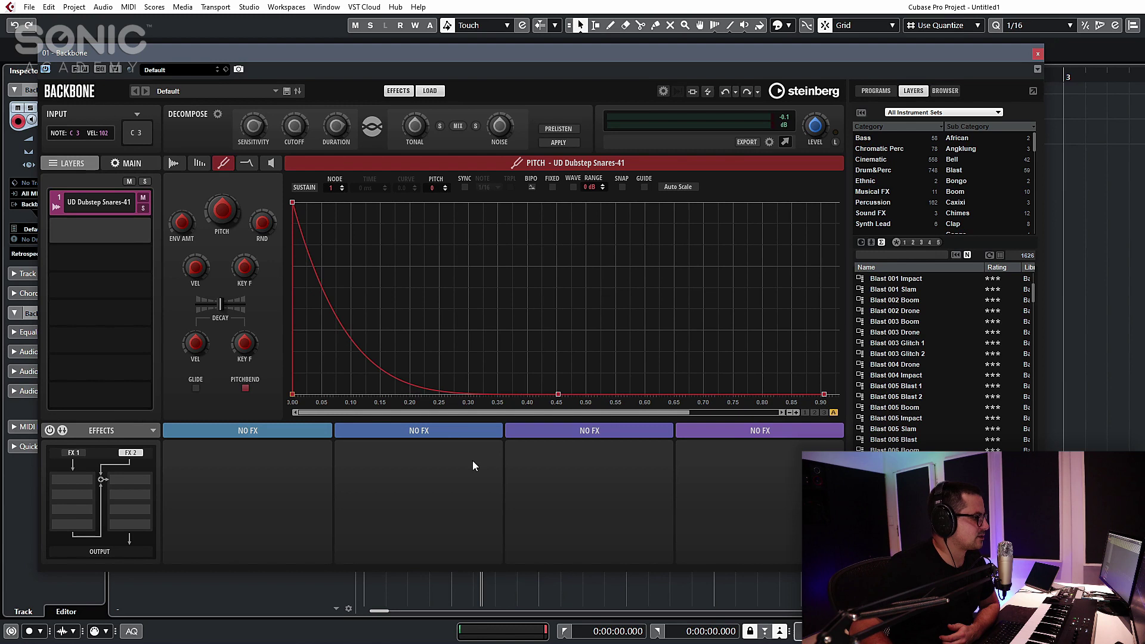
left_click(573, 187)
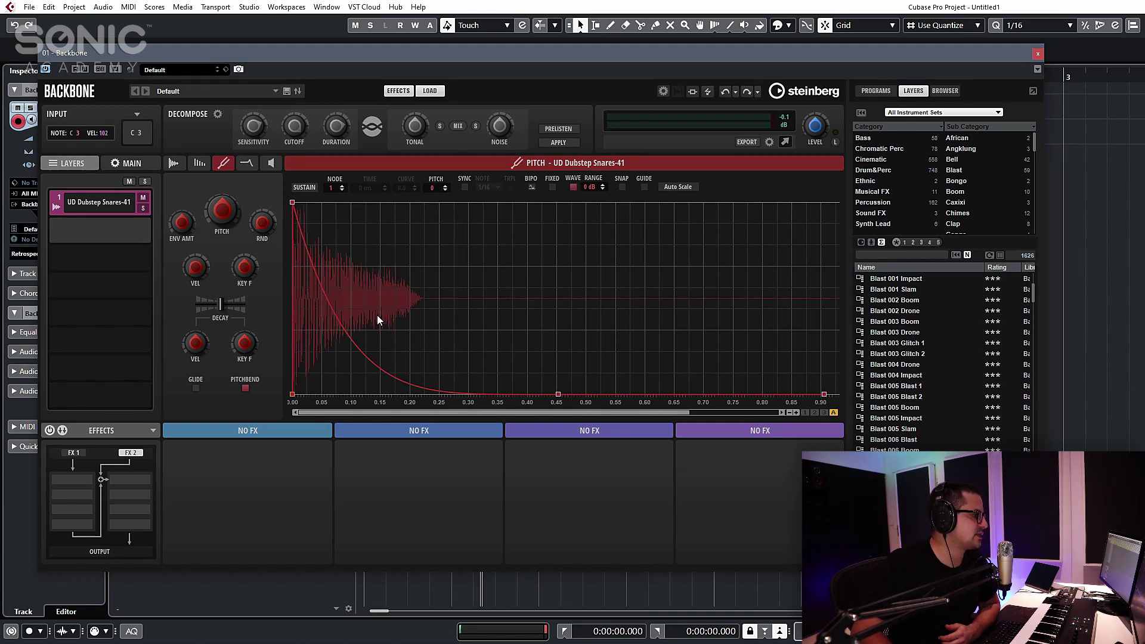
Step: Examine the snare layer's filter section, including the available filter shapes and distortion options
left_click(243, 164)
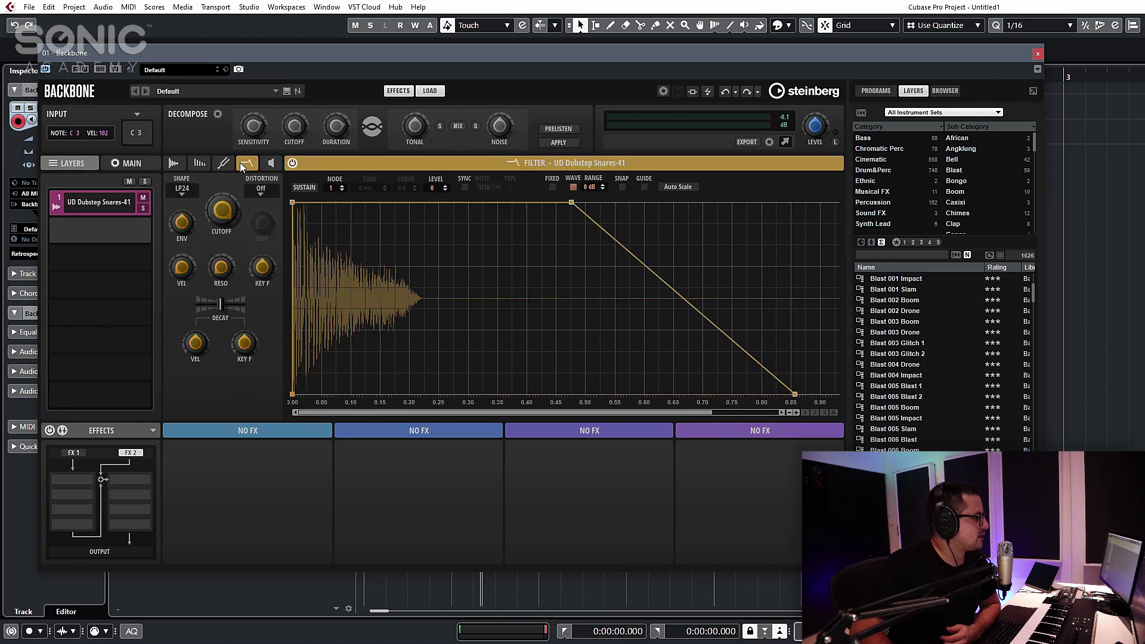
left_click(184, 193)
left_click(185, 192)
left_click(184, 192)
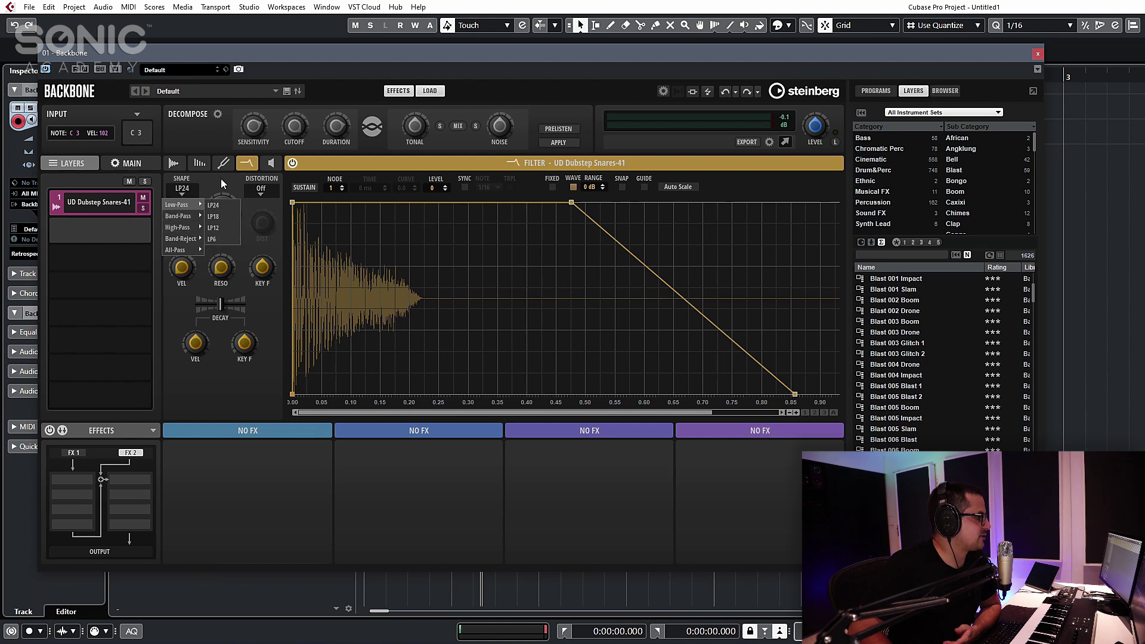
left_click(261, 190)
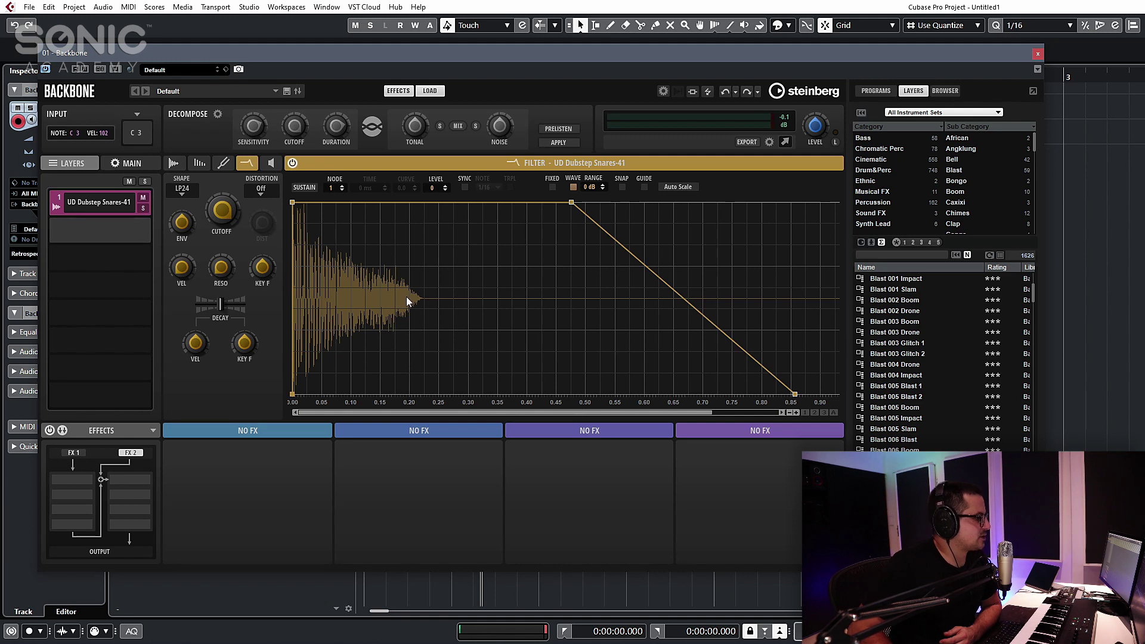
Step: Examine the snare layer's amp controls and envelope, and return to the overview of all sections
left_click(271, 164)
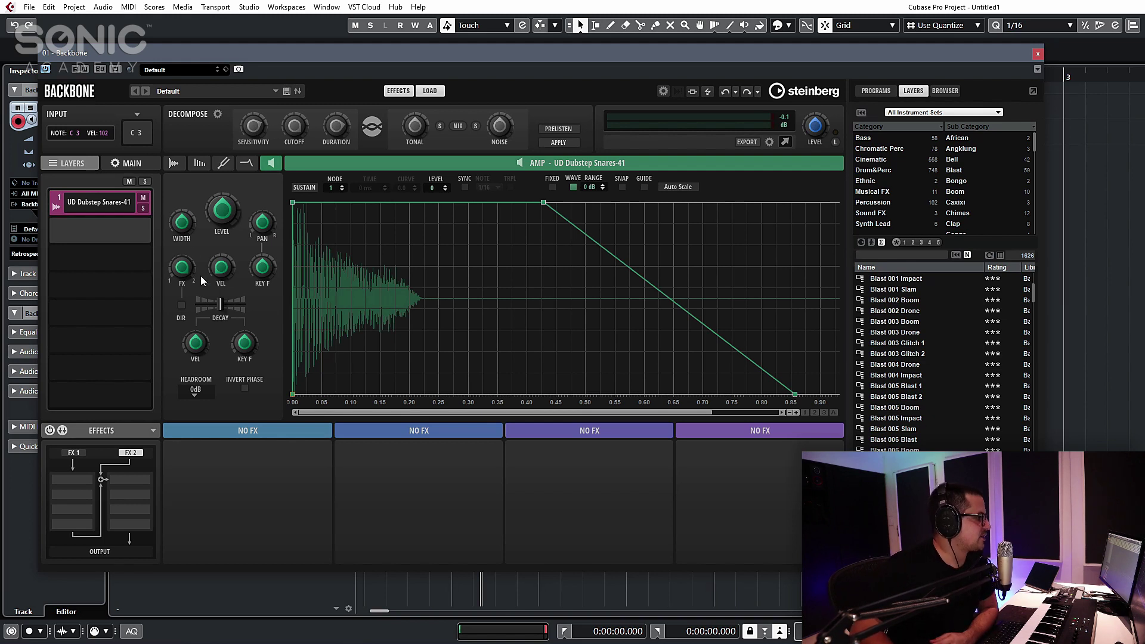
mouse_move(184, 271)
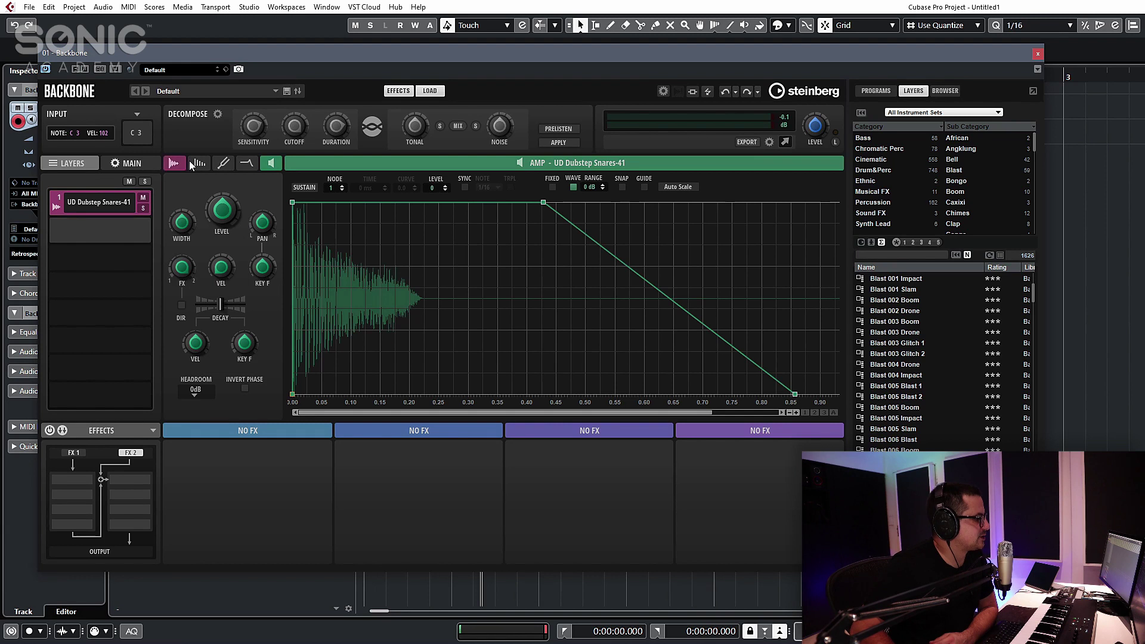
mouse_move(188, 231)
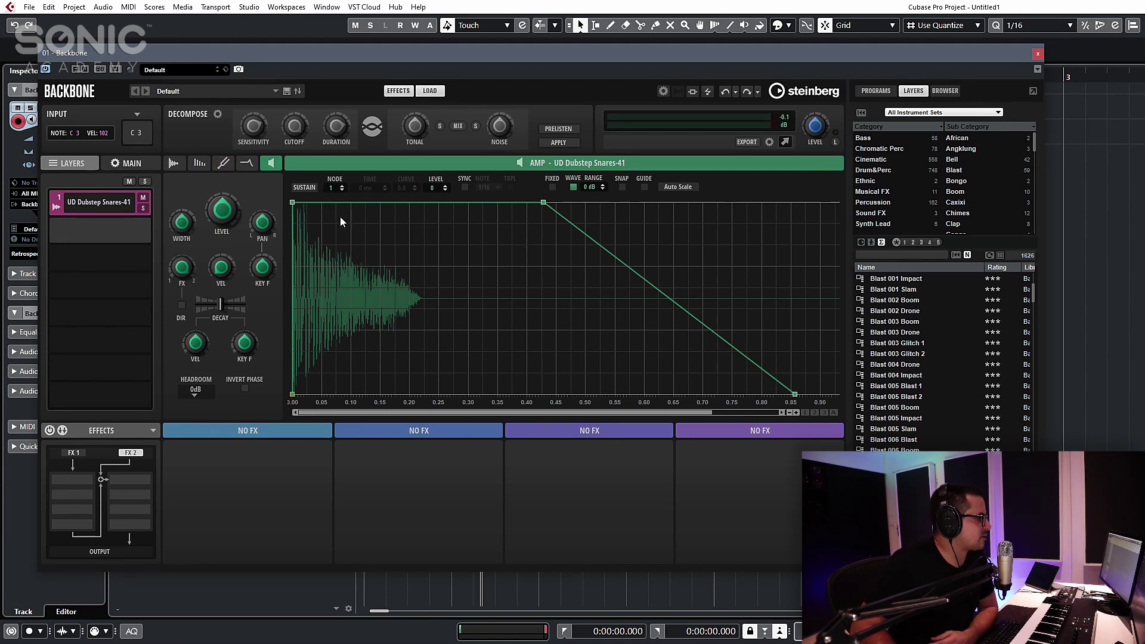
mouse_move(219, 309)
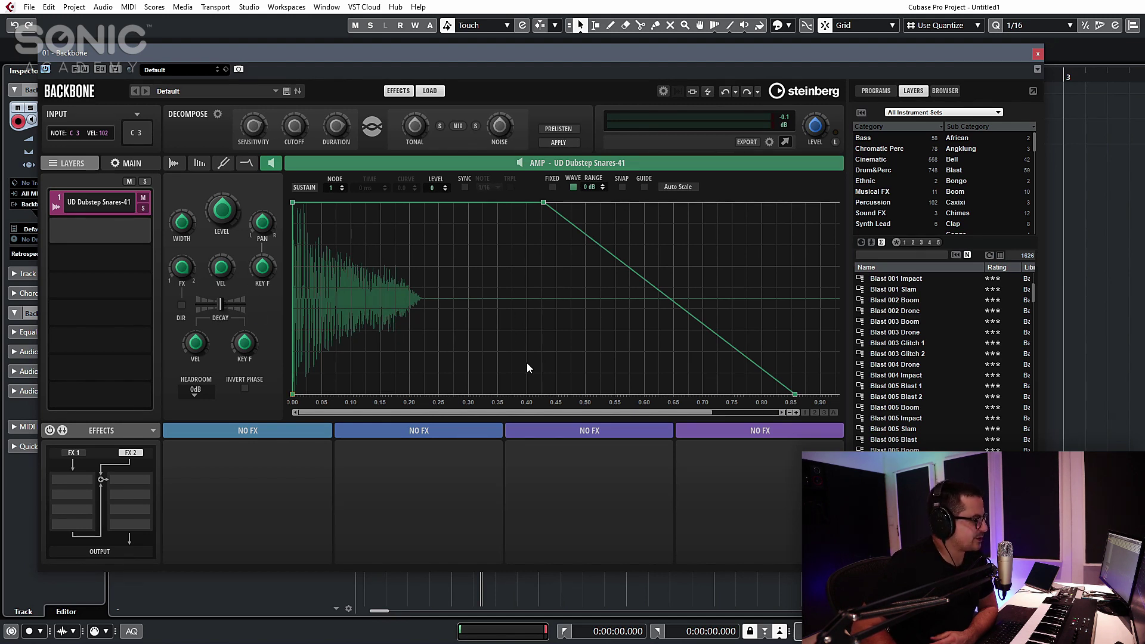
left_click(481, 161)
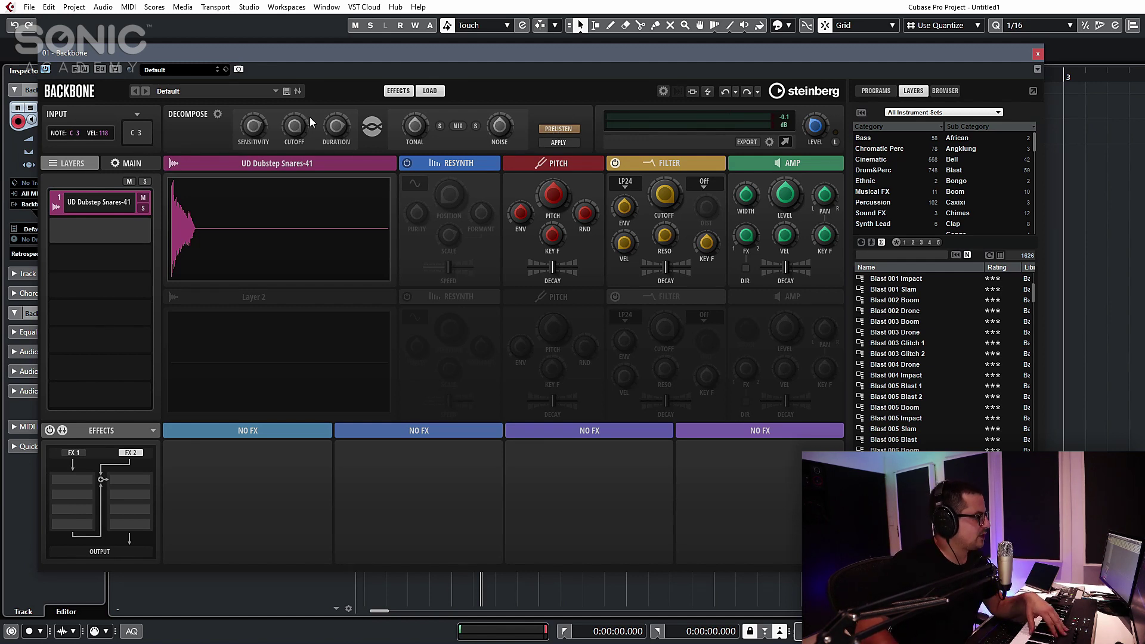
Step: Audition the tonal and noise components of the snare decomposition by soloing each in turn
mouse_move(251, 133)
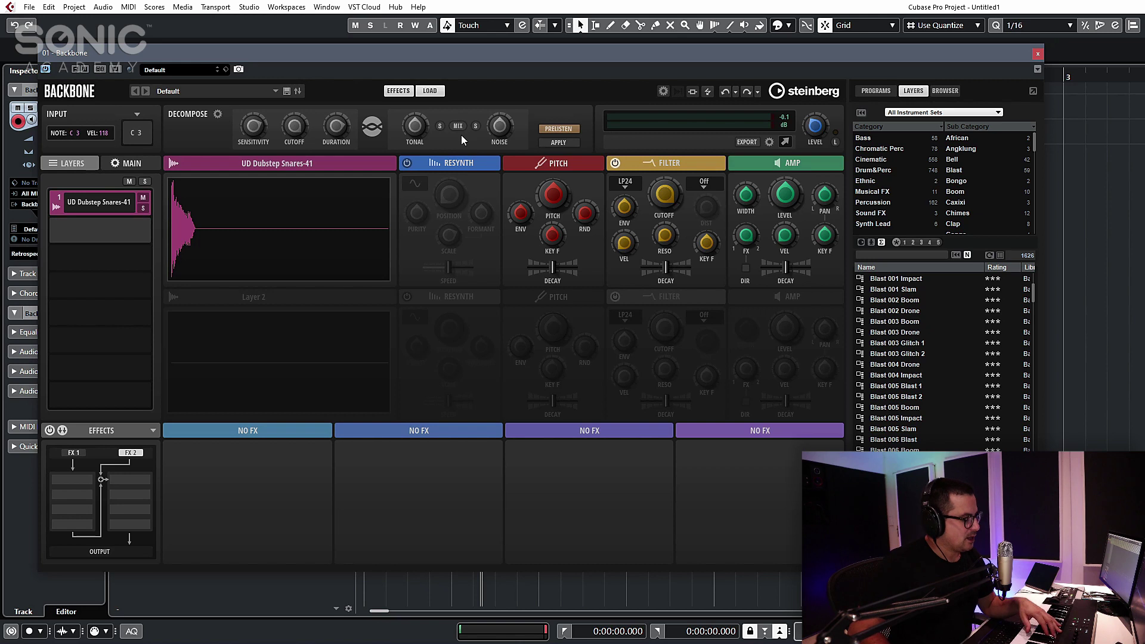
left_click(439, 126)
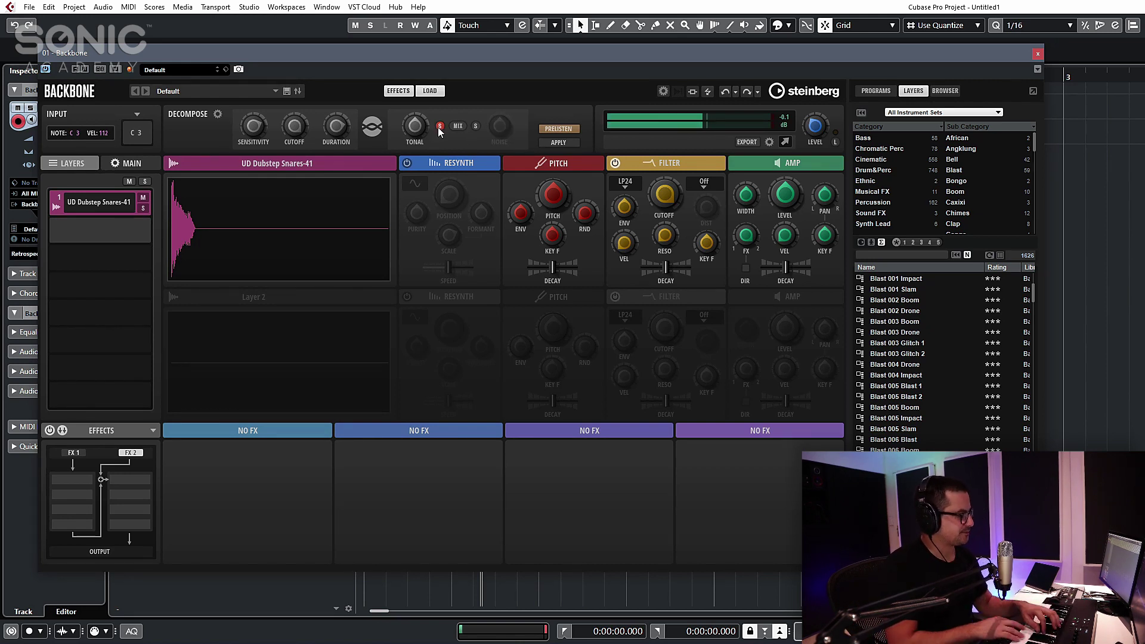
left_click(439, 126)
left_click(475, 126)
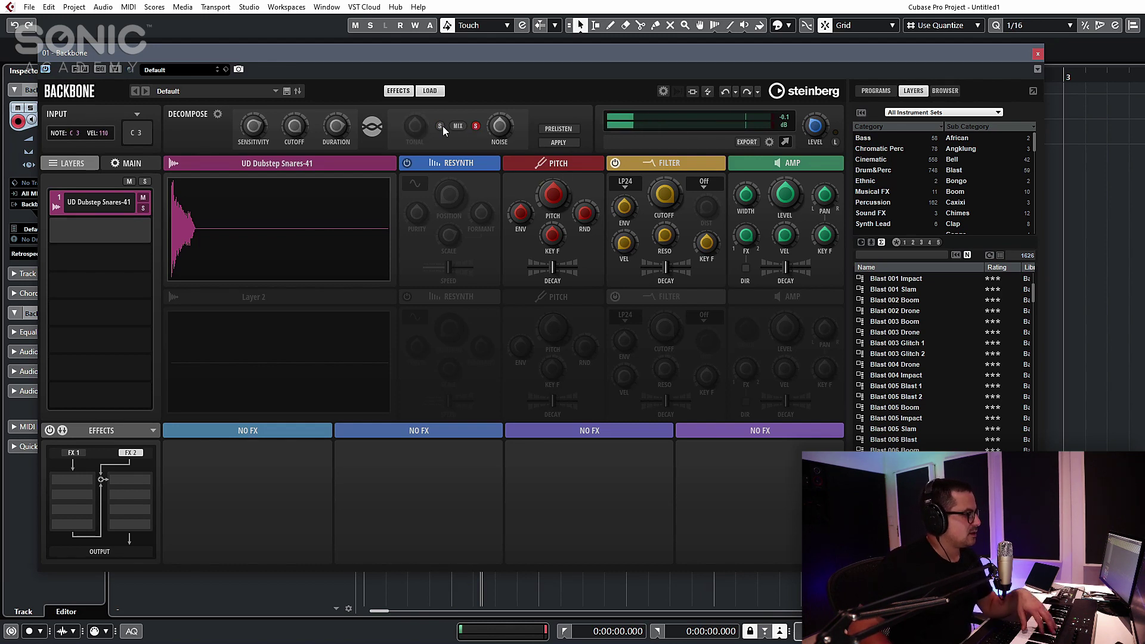
left_click(476, 126)
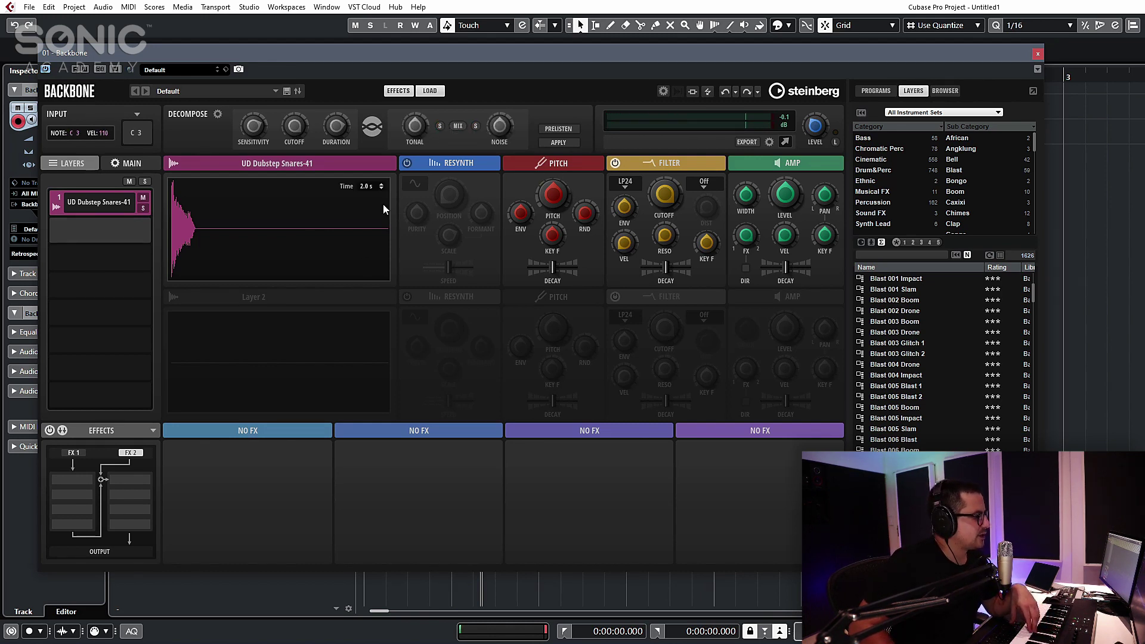
left_click(440, 126)
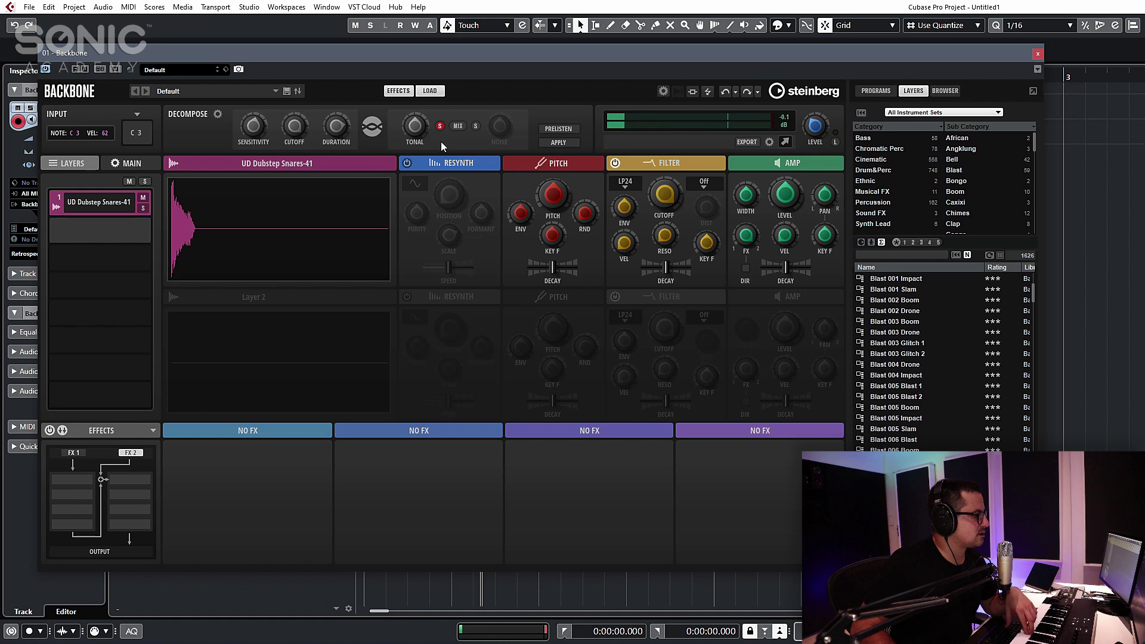
left_click(440, 126)
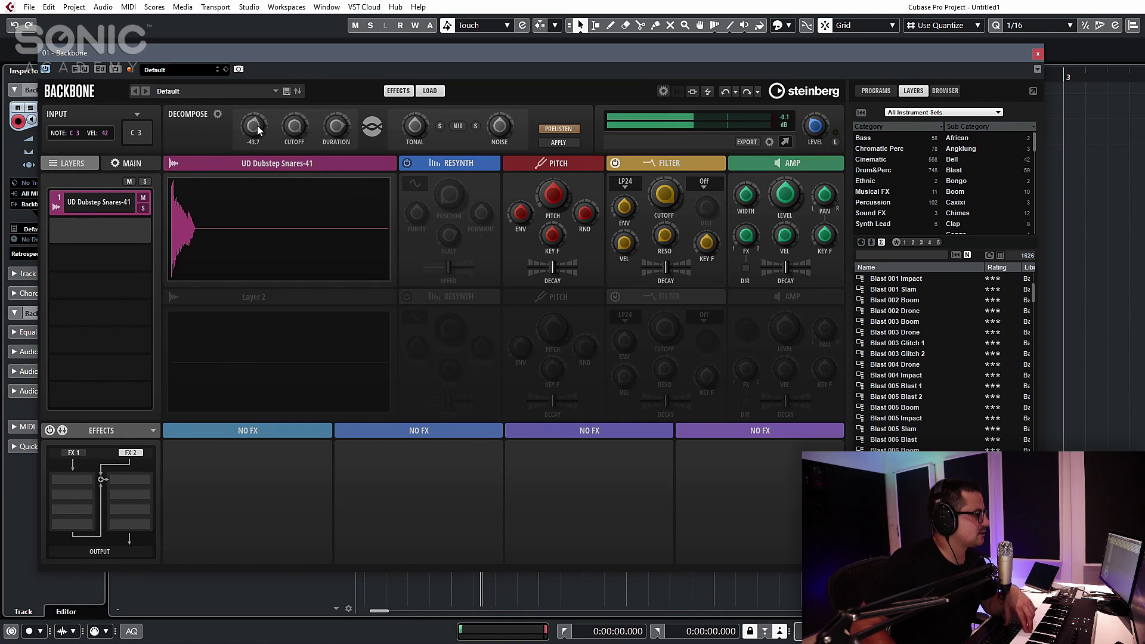
Step: Solo the tonal component and adjust the decomposition's sensitivity and its cutoff to about 497 Hz while prelistening
left_click(439, 126)
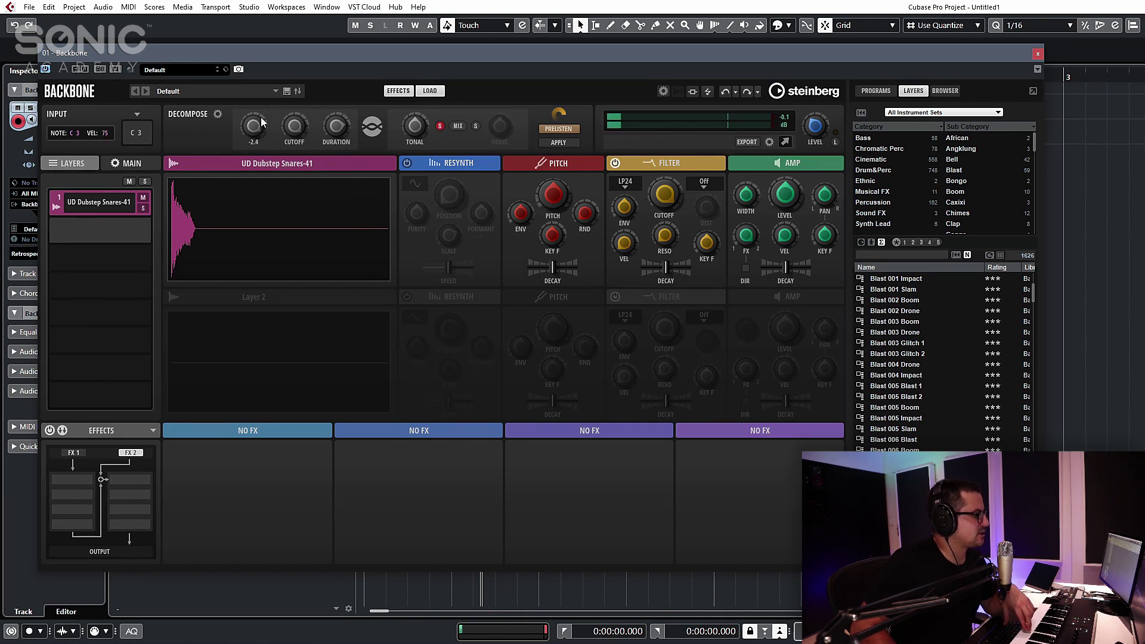
scroll(258, 138, "up", 5)
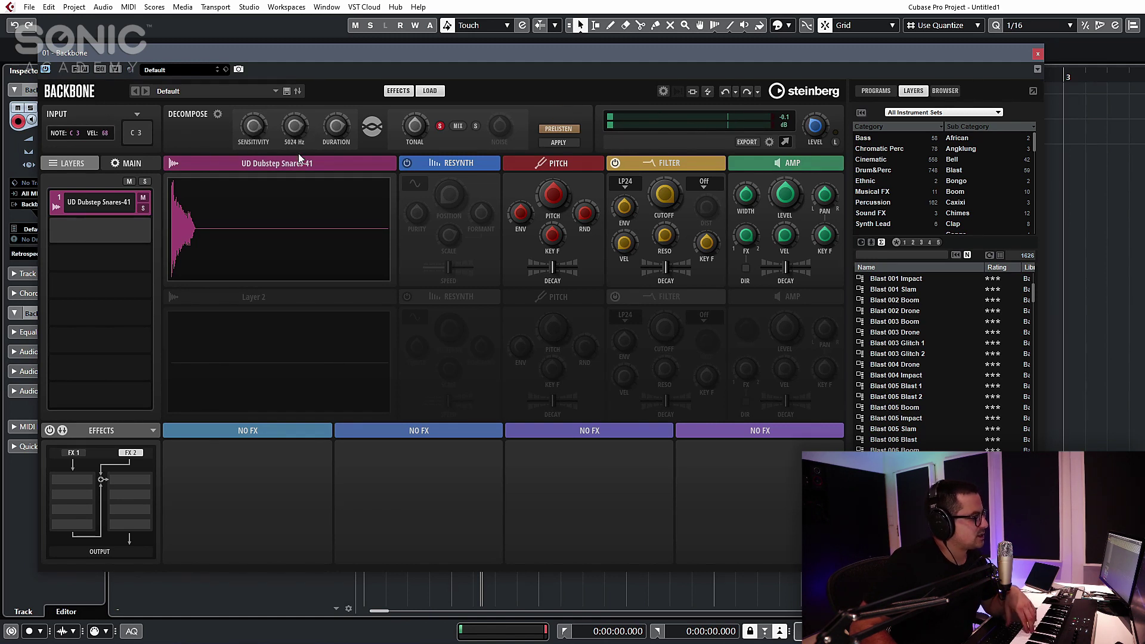
mouse_move(299, 143)
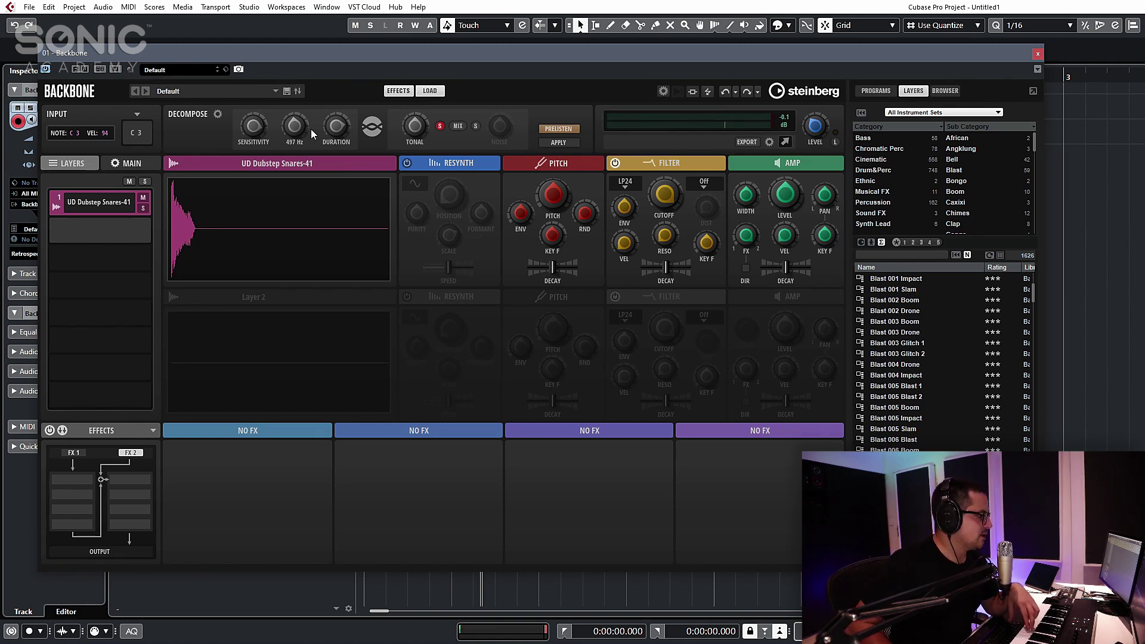
mouse_move(340, 134)
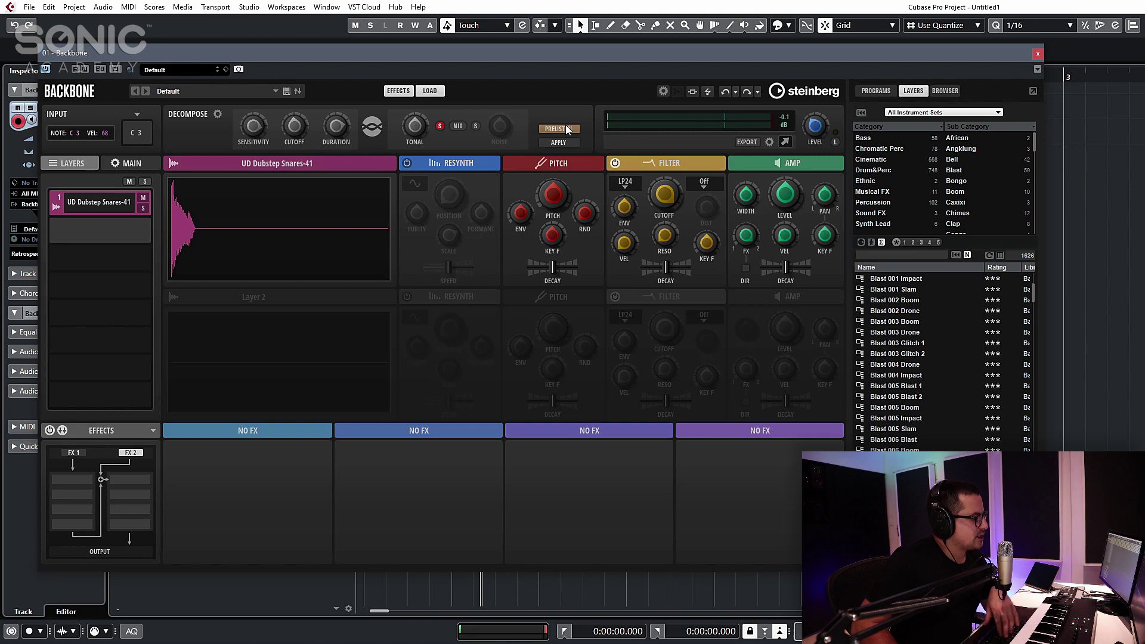
Step: Apply the decomposition with both components active to split the snare into tonal and noise layers, and solo the noise layer
left_click(440, 126)
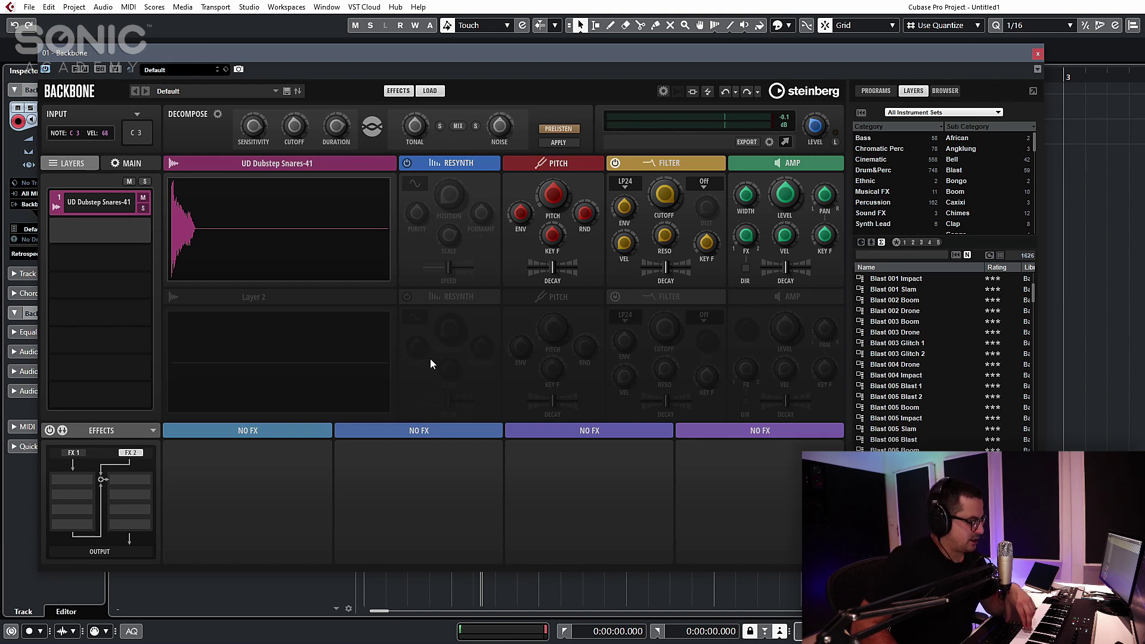
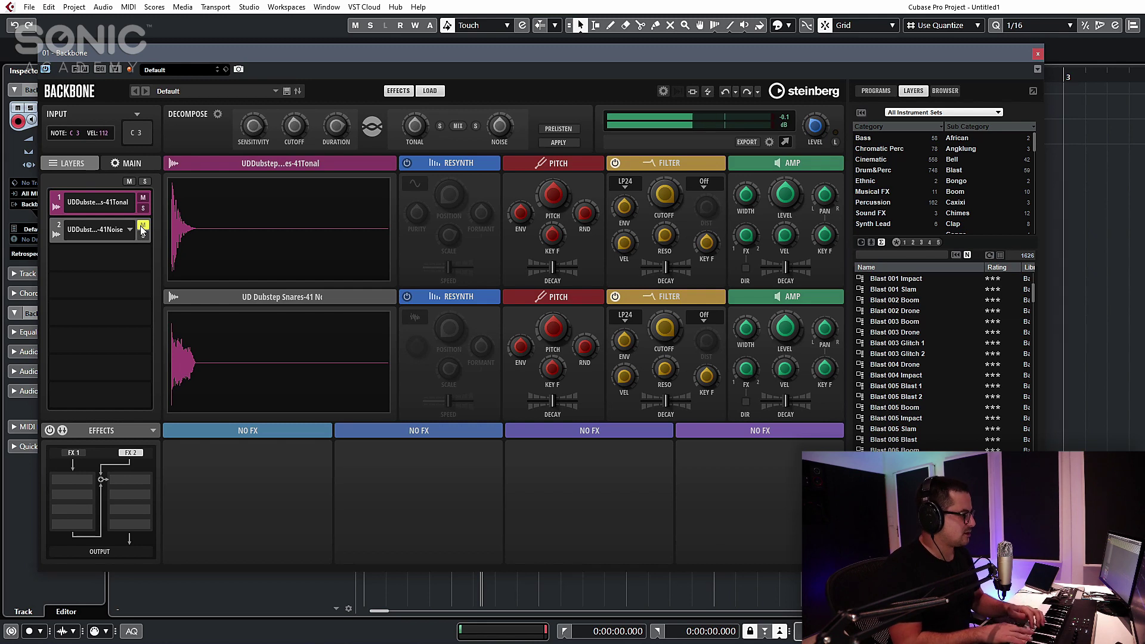
left_click(144, 235)
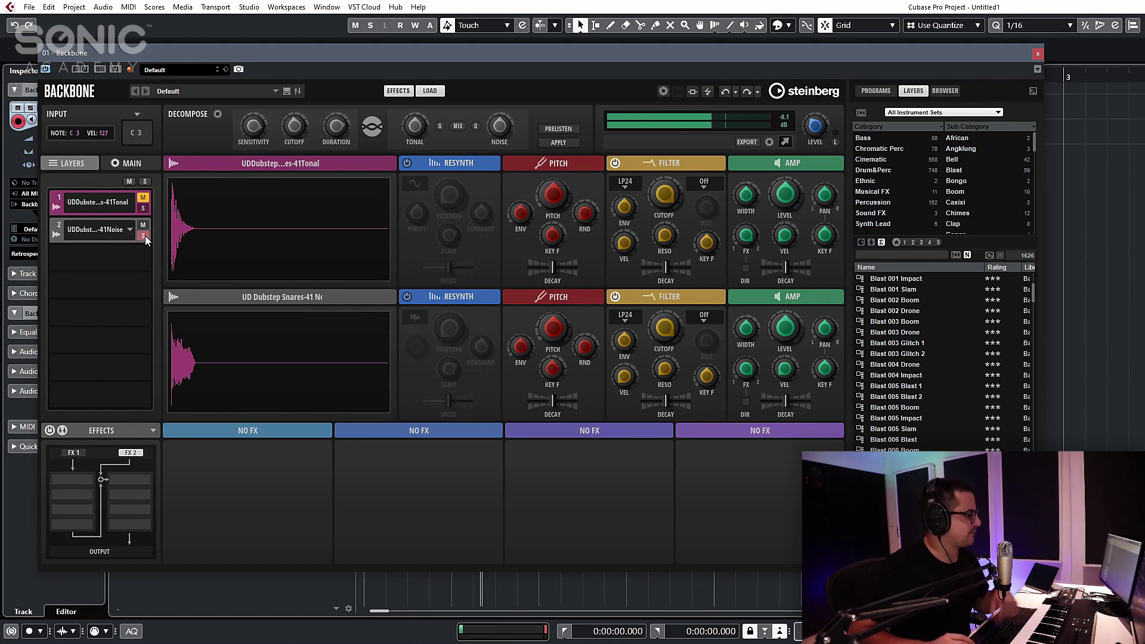
Step: Examine the noise layer's pitch envelope and audition the layer solo and together with the tonal layer
left_click(145, 235)
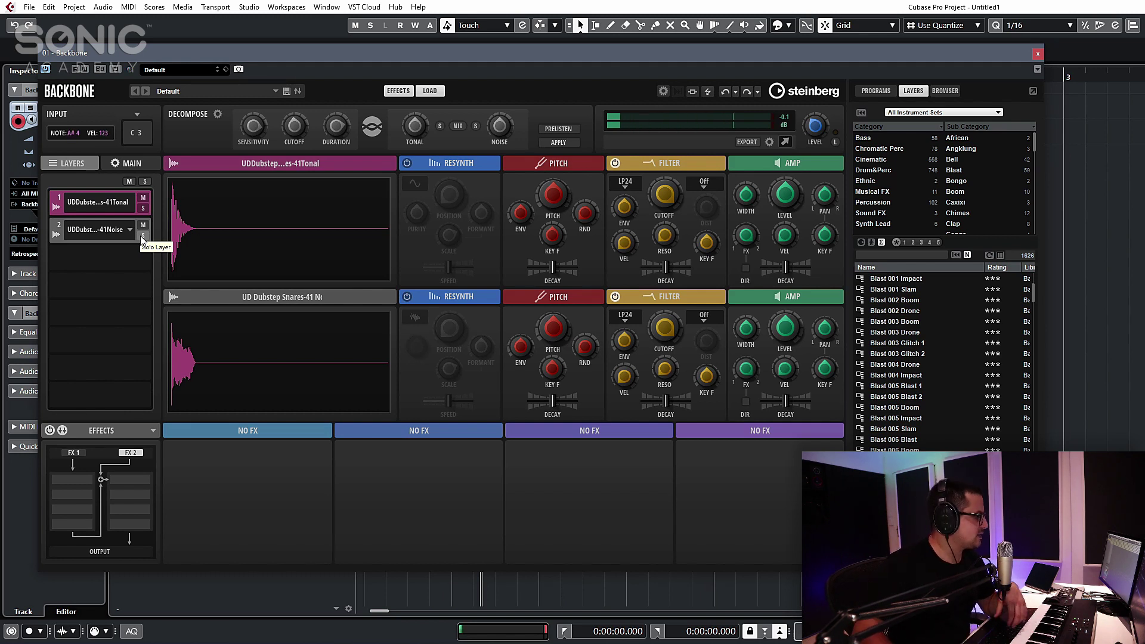
left_click(80, 238)
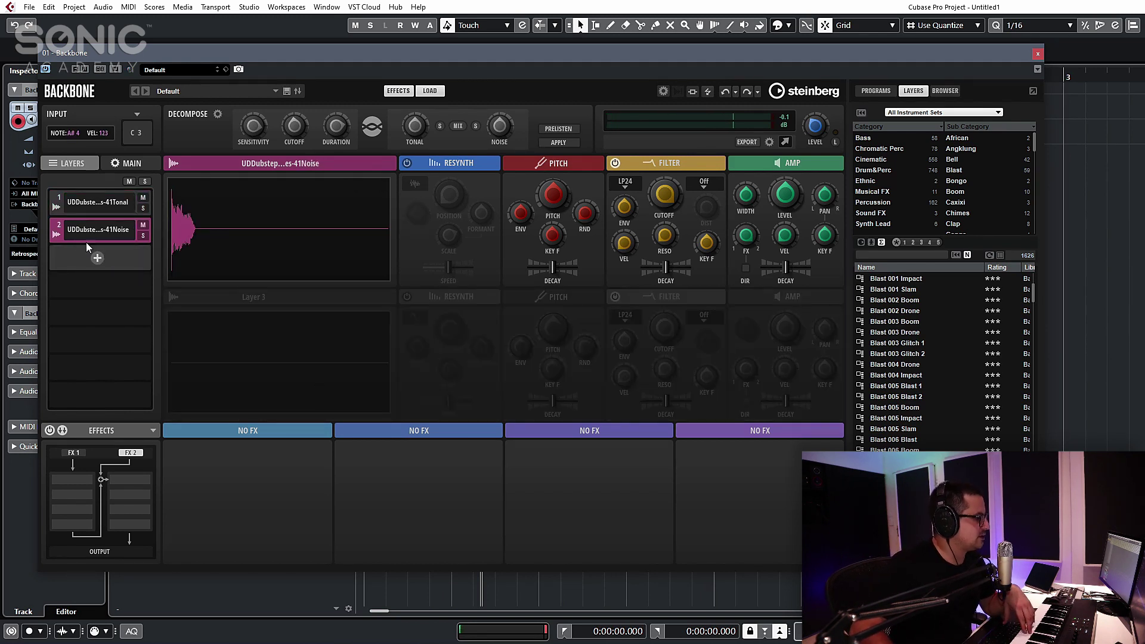
left_click(550, 164)
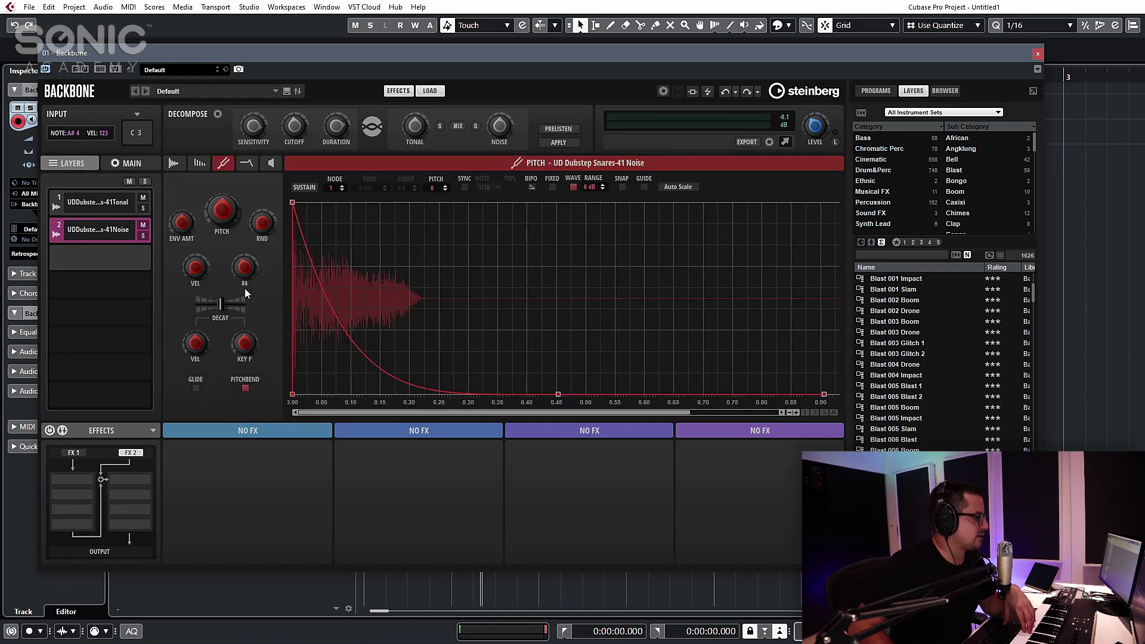
left_click(143, 237)
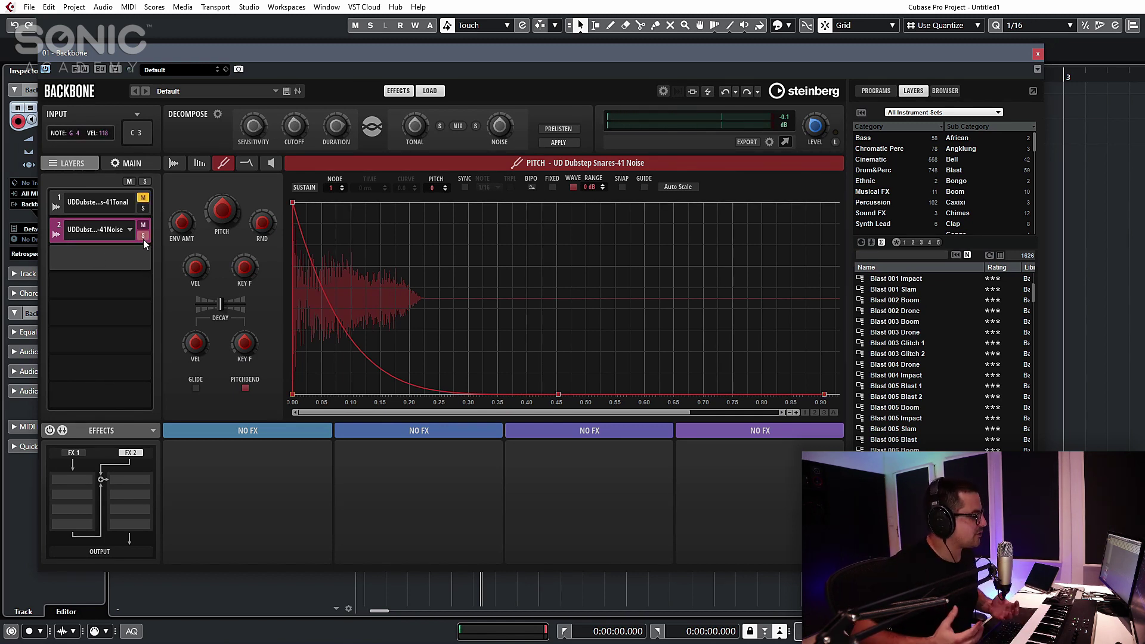
left_click(143, 237)
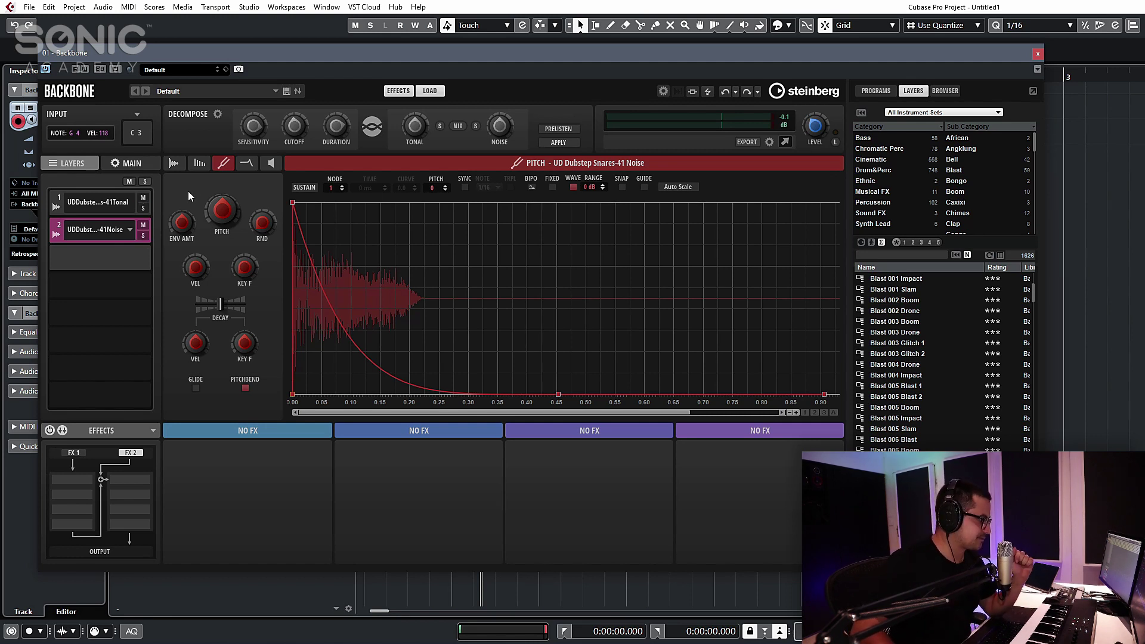
Step: Run pitch analysis on the tonal snare layer's sample and set its root key to G#3
left_click(95, 206)
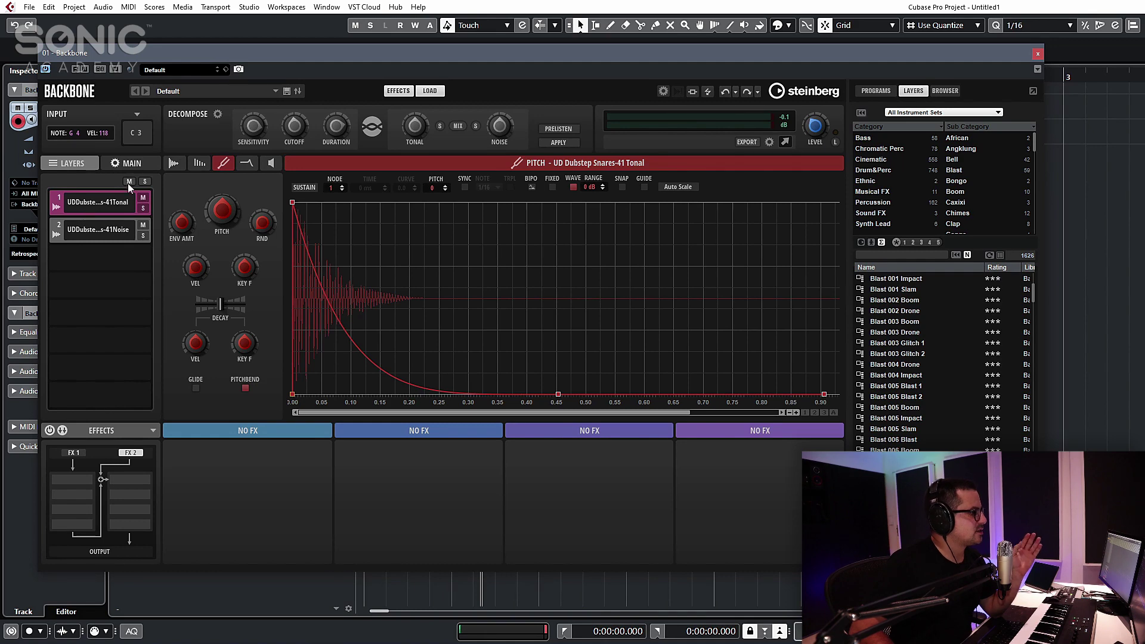
left_click(174, 164)
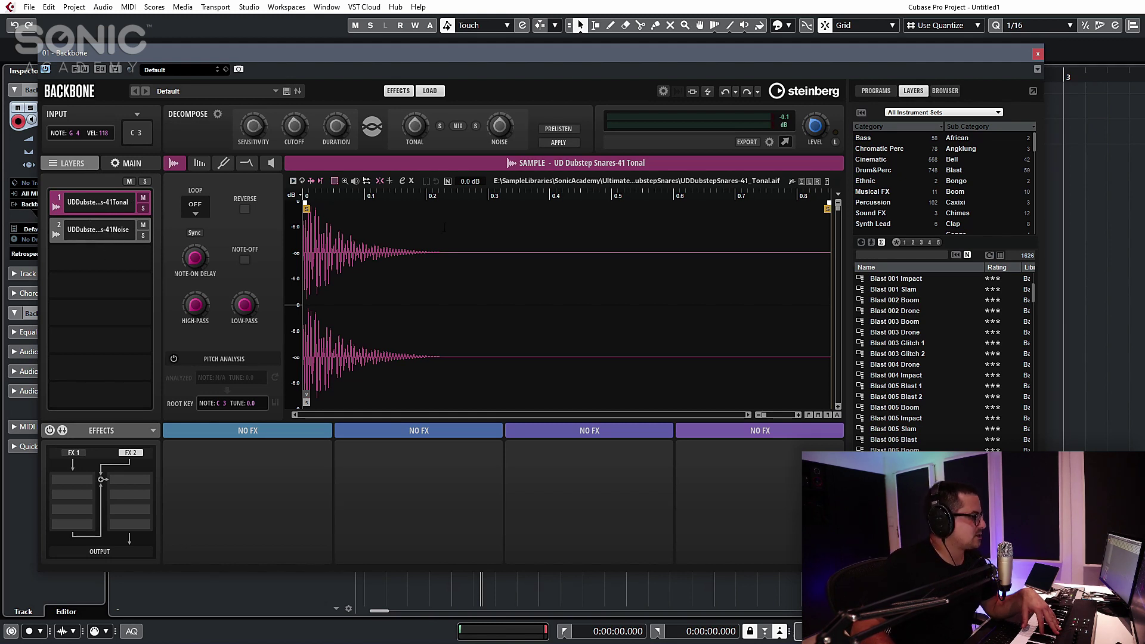
left_click(173, 358)
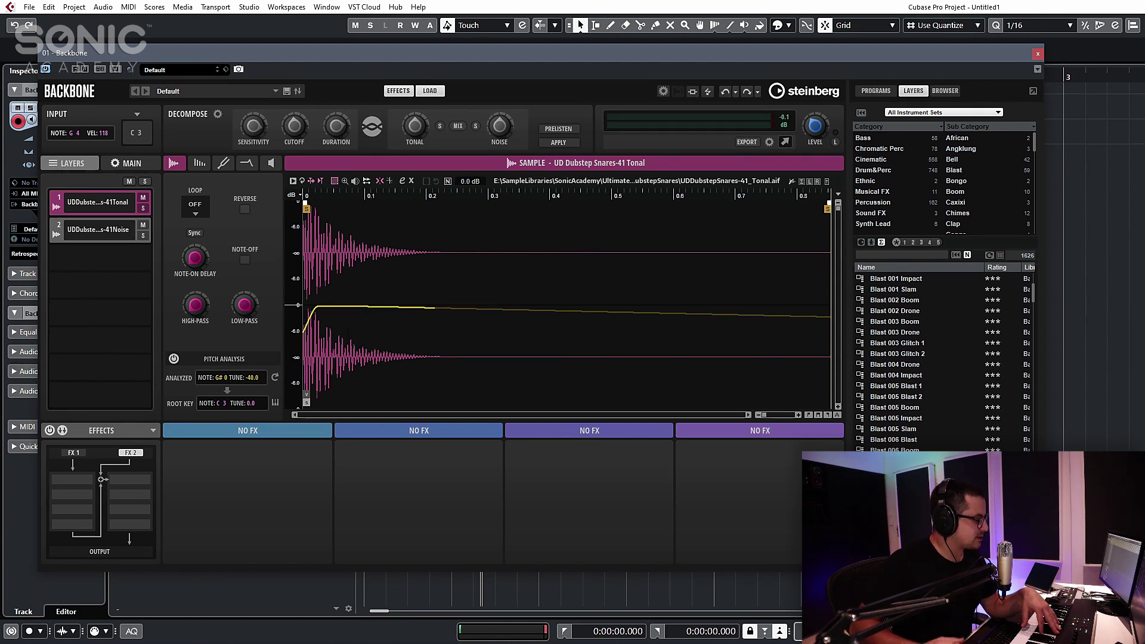
left_click(276, 404)
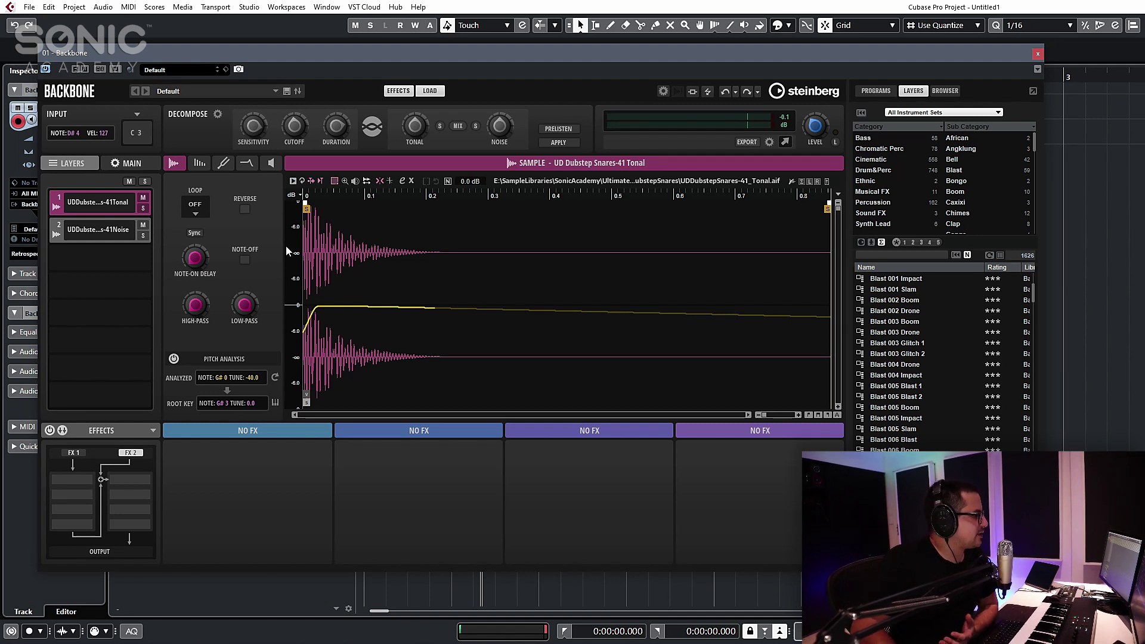
Step: Delete both the noise and the tonal snare layers
mouse_move(305, 140)
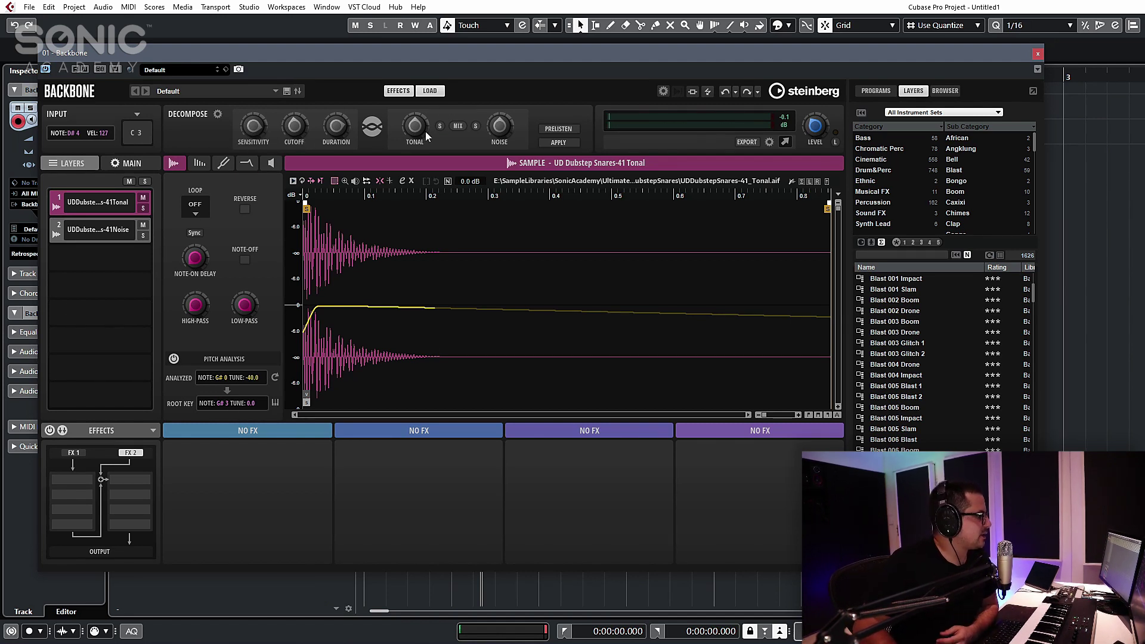
right_click(132, 231)
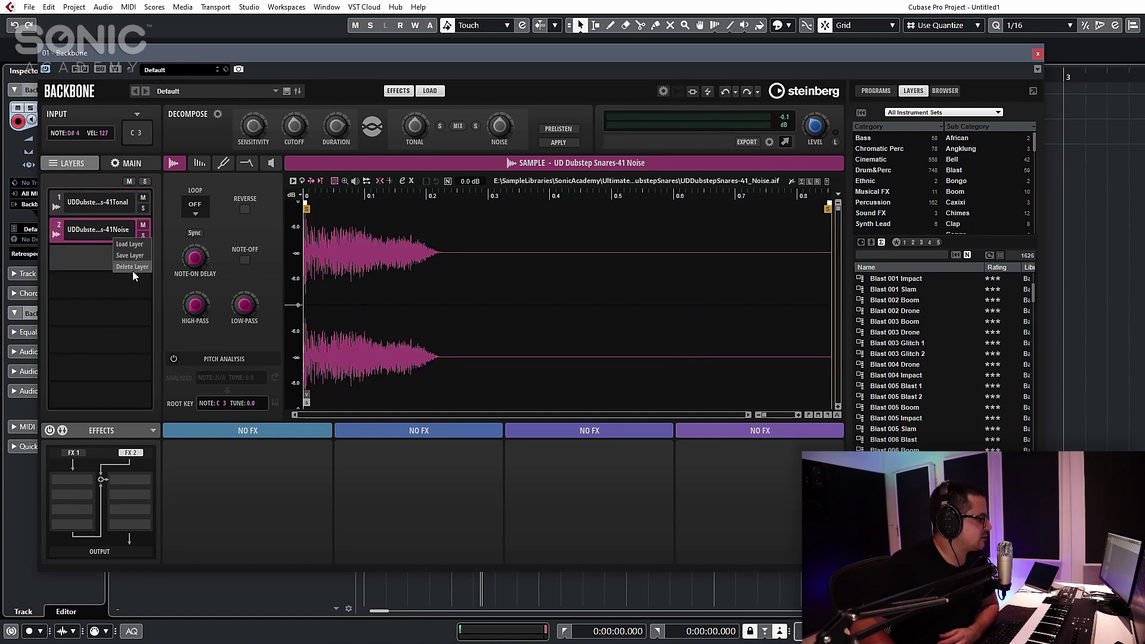
left_click(131, 267)
right_click(128, 202)
left_click(131, 239)
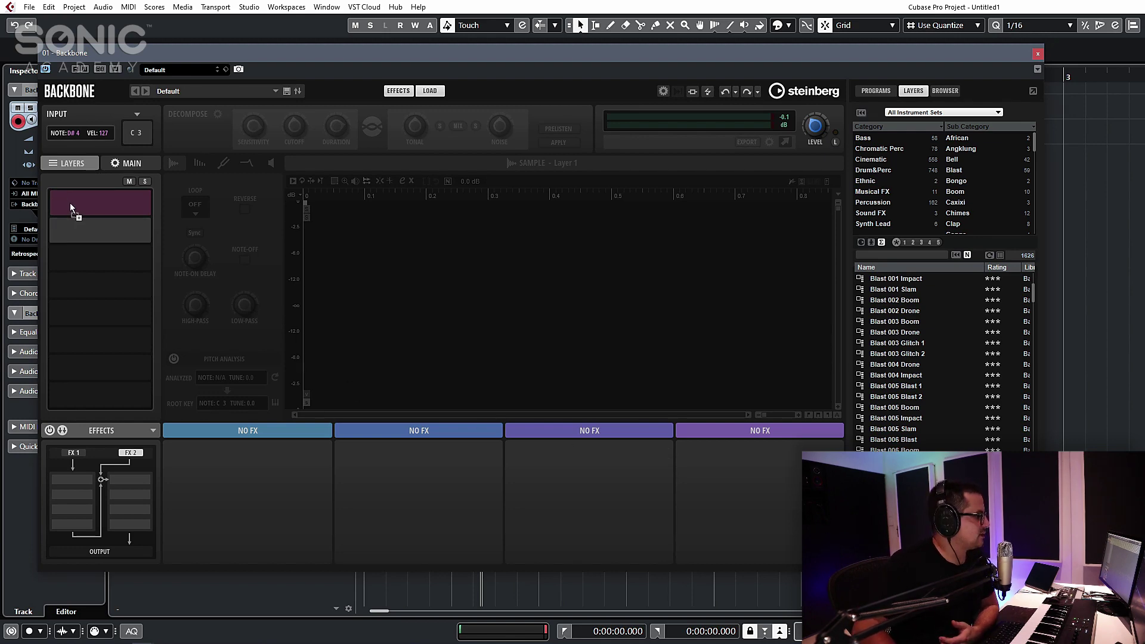
Step: Load the UD TranceHardKicks-08 sample into the first layer and prelisten its full mix, tonal and noise components
left_click_drag(83, 206, 83, 204)
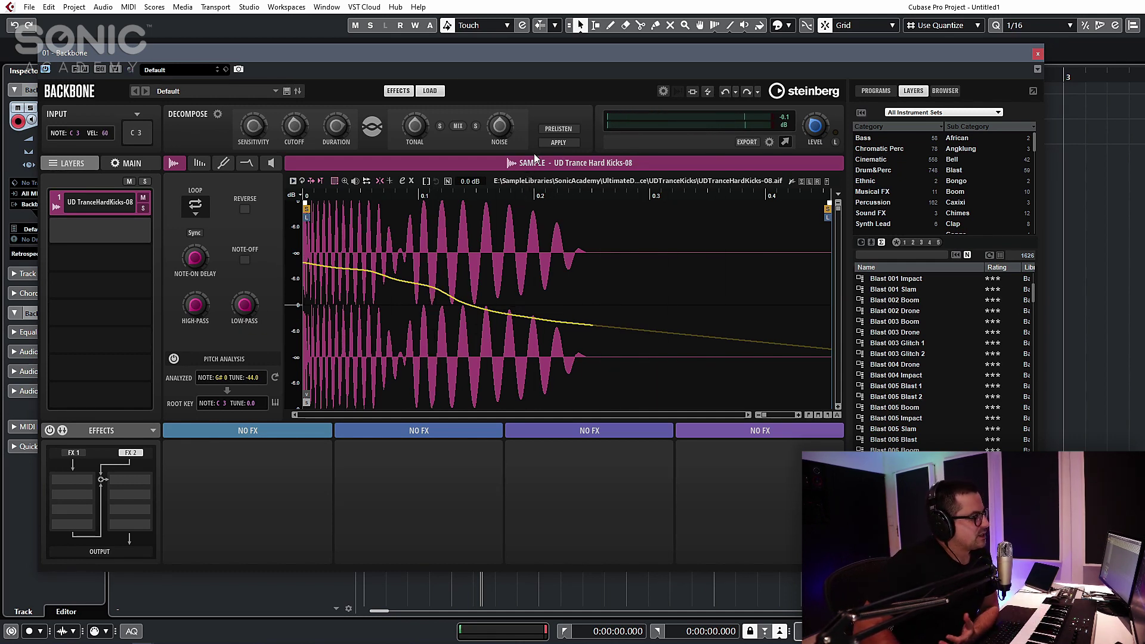
left_click(558, 129)
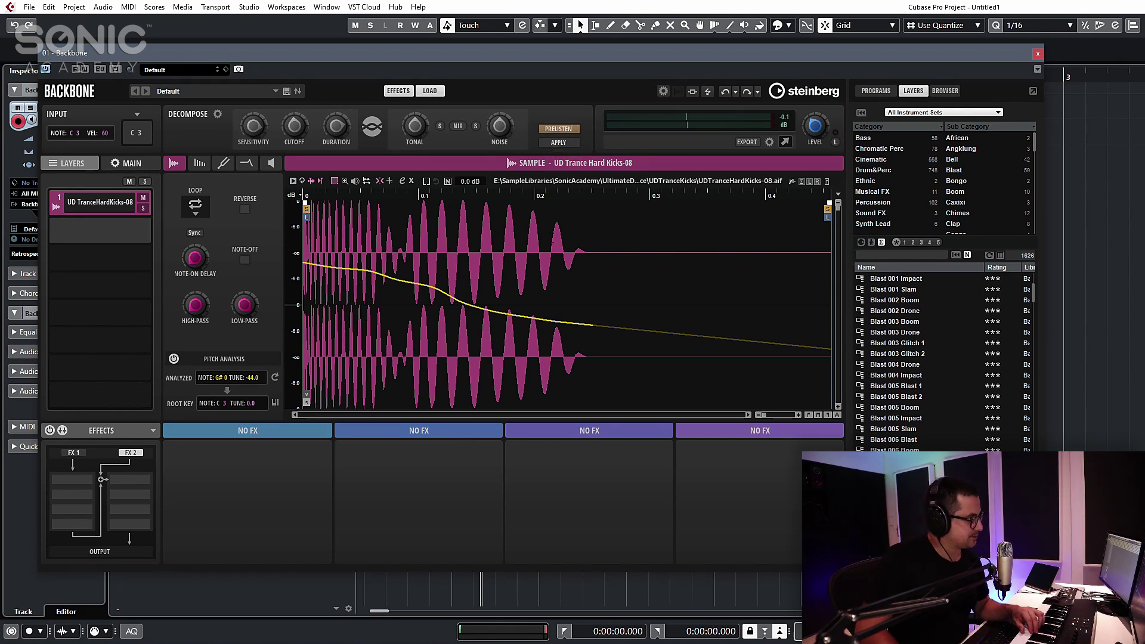
left_click(440, 126)
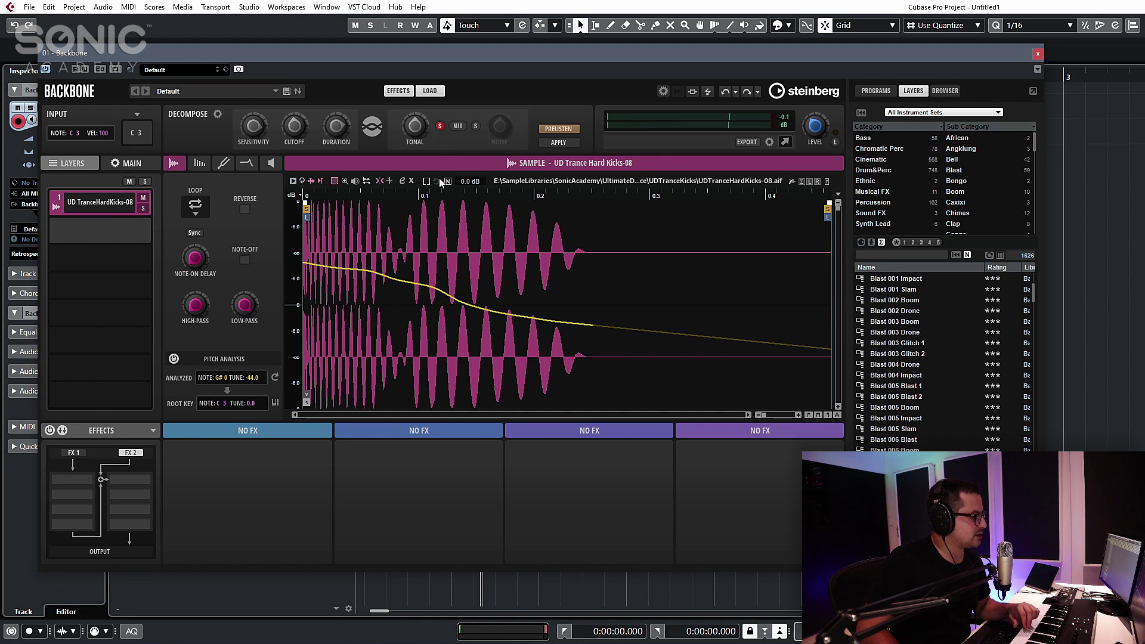
left_click(475, 127)
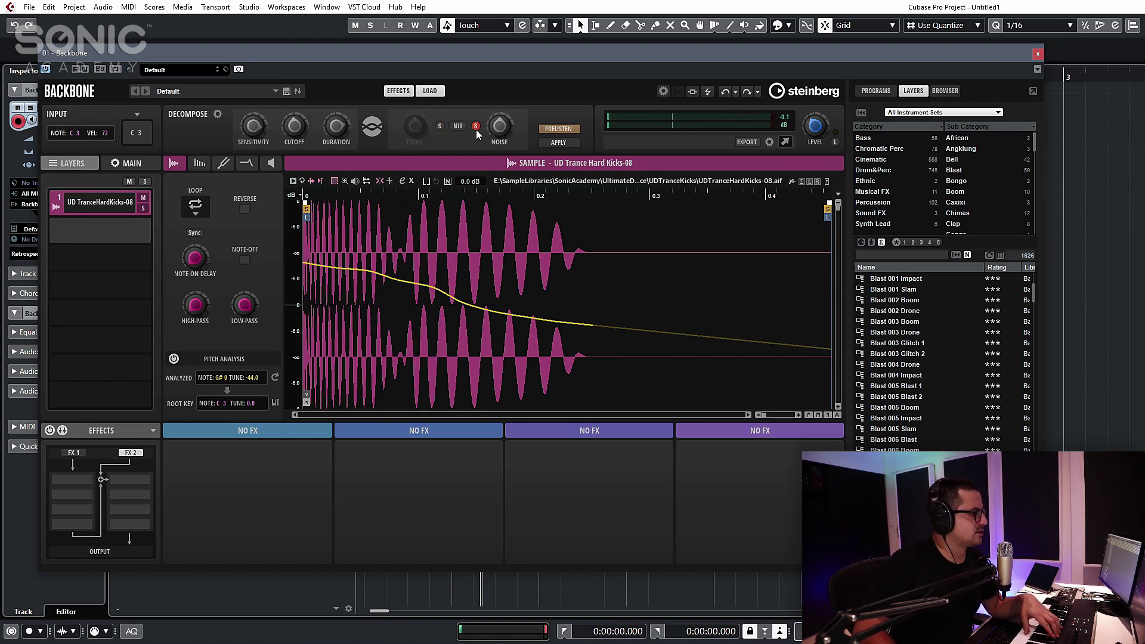
left_click(476, 127)
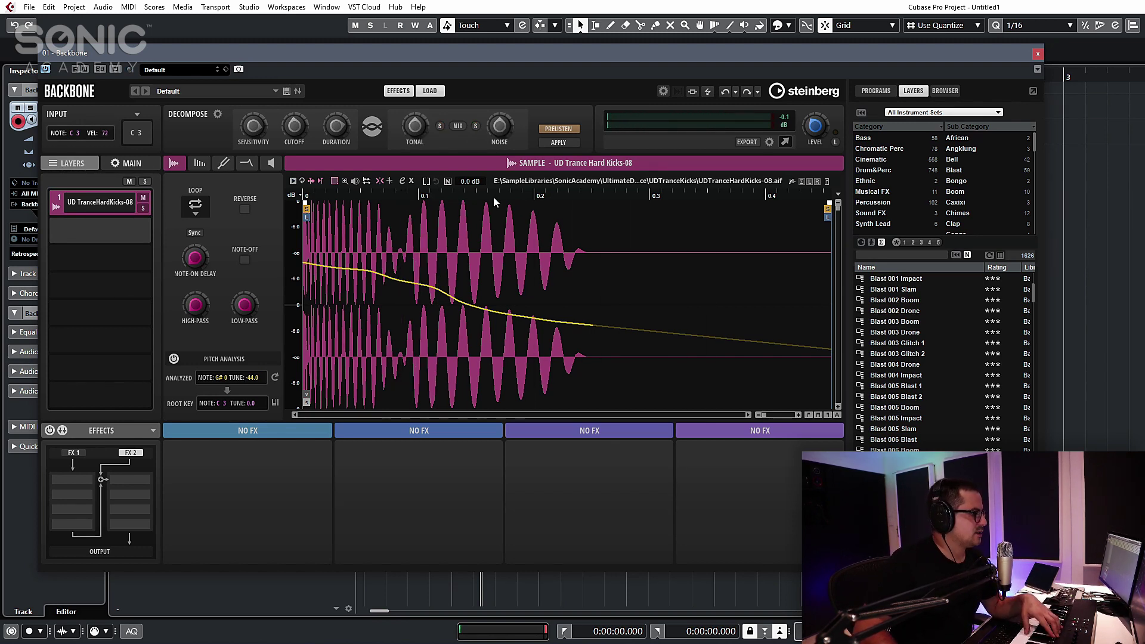
Step: Apply the kick's decomposition and shorten the tonal layer's pitch envelope, moving its middle node to about 138 ms
left_click(558, 144)
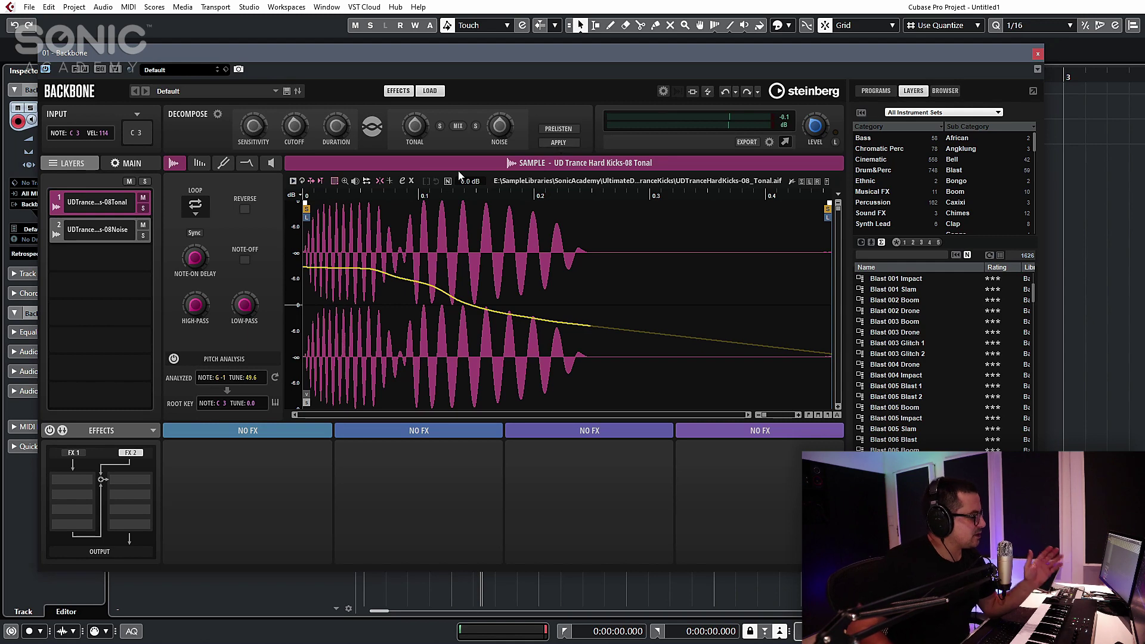
left_click(229, 165)
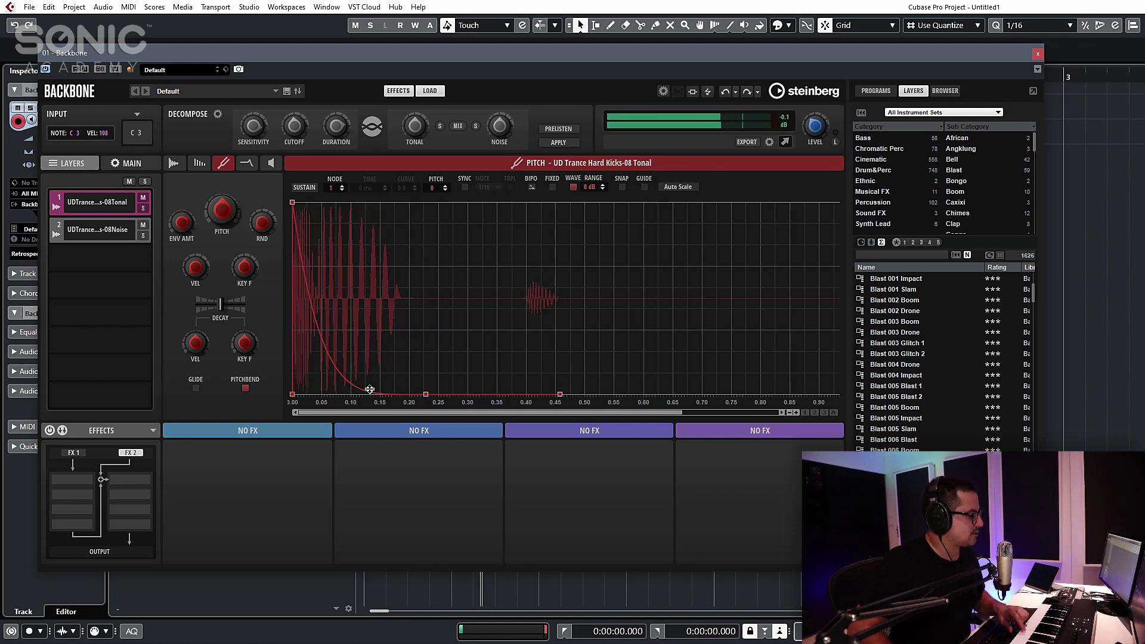
mouse_move(366, 391)
left_mouse_down()
mouse_move(344, 387)
mouse_move(425, 393)
mouse_move(358, 392)
left_mouse_up()
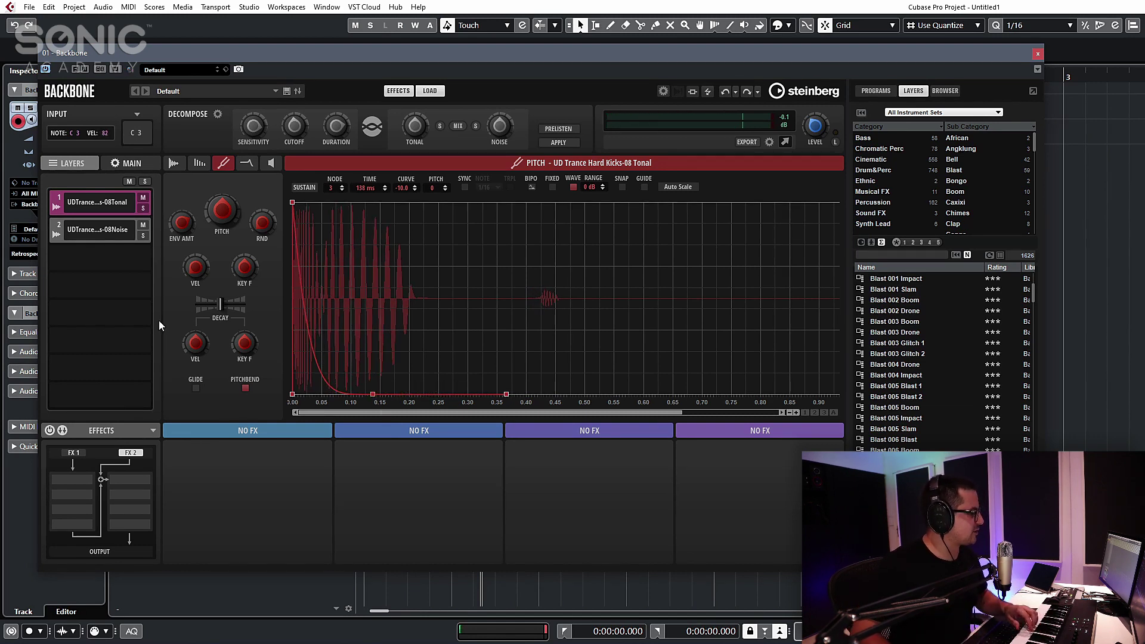
Step: Set the sample loop to Off on the kick's tonal and noise layers
left_click(174, 164)
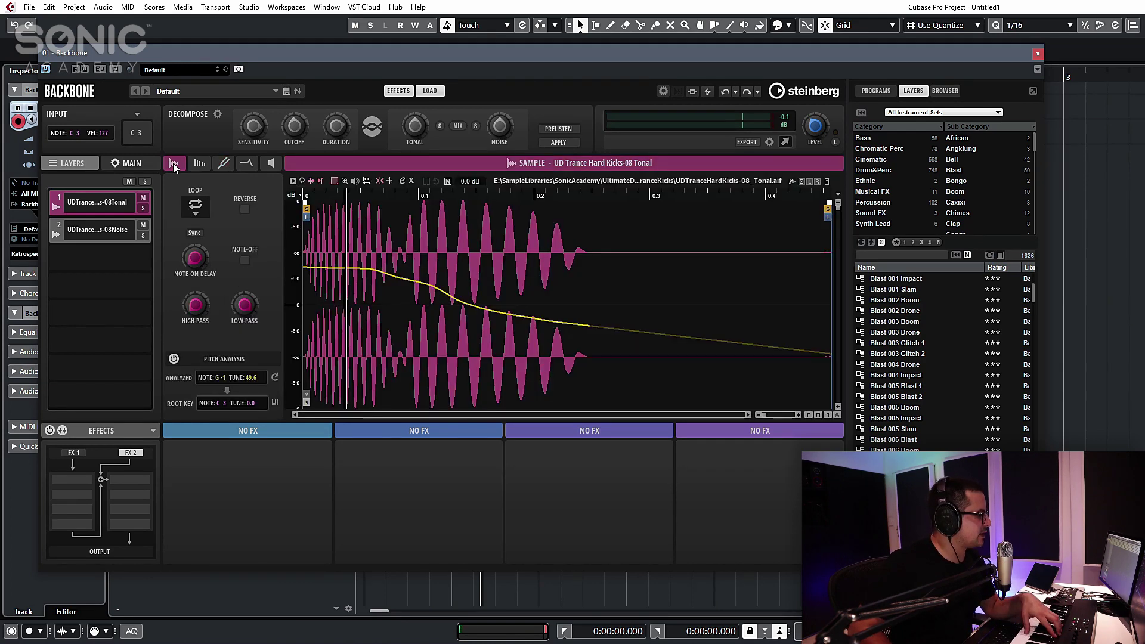
left_click(106, 237)
left_click(202, 212)
left_click(197, 226)
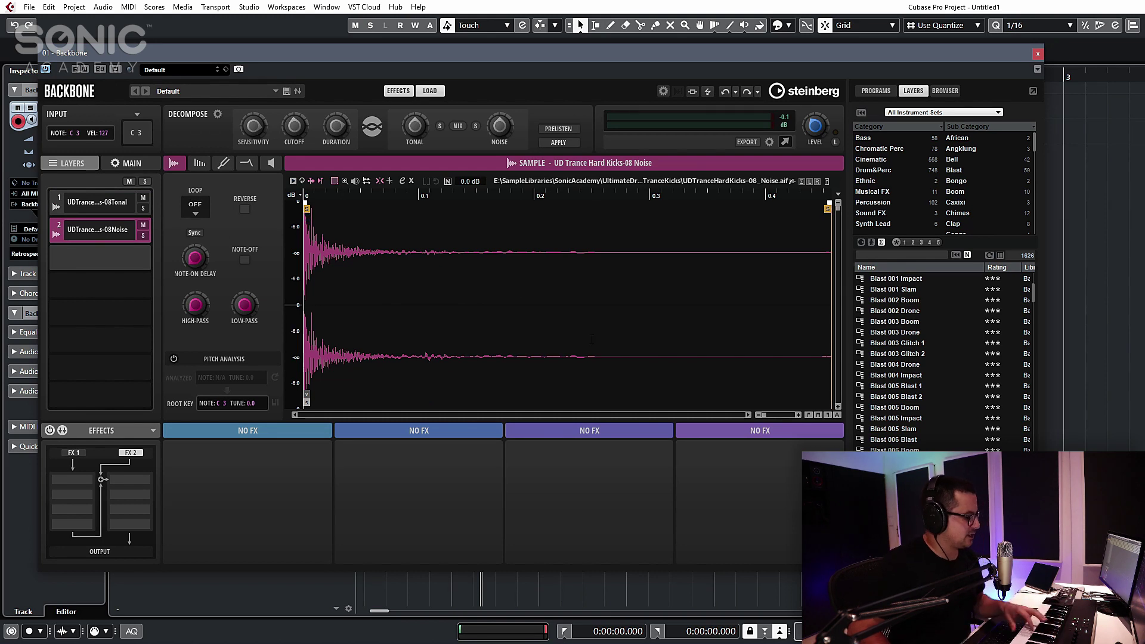
left_click(101, 202)
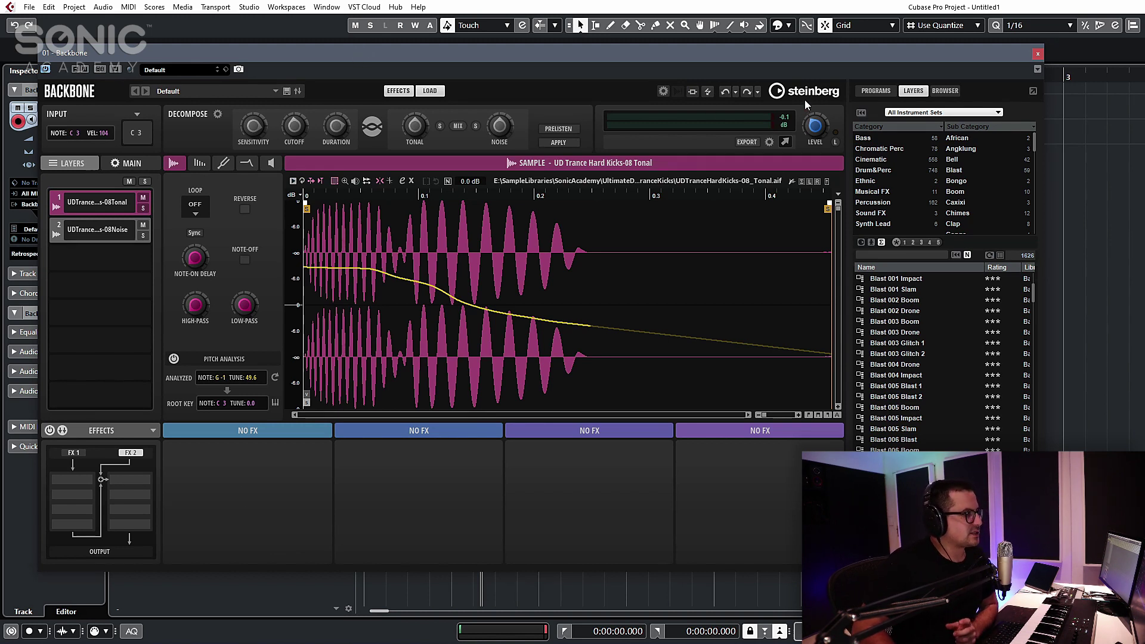
Step: Hide the sound browser and mute the kick's tonal layer to leave only the noise layer playing
left_click(429, 91)
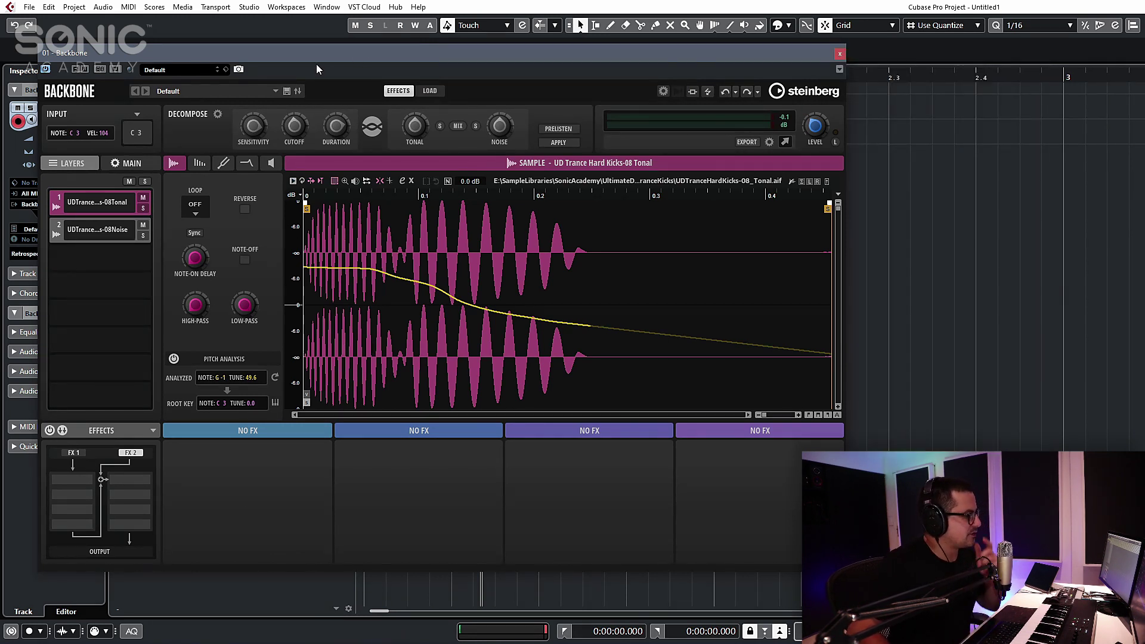
left_click(142, 198)
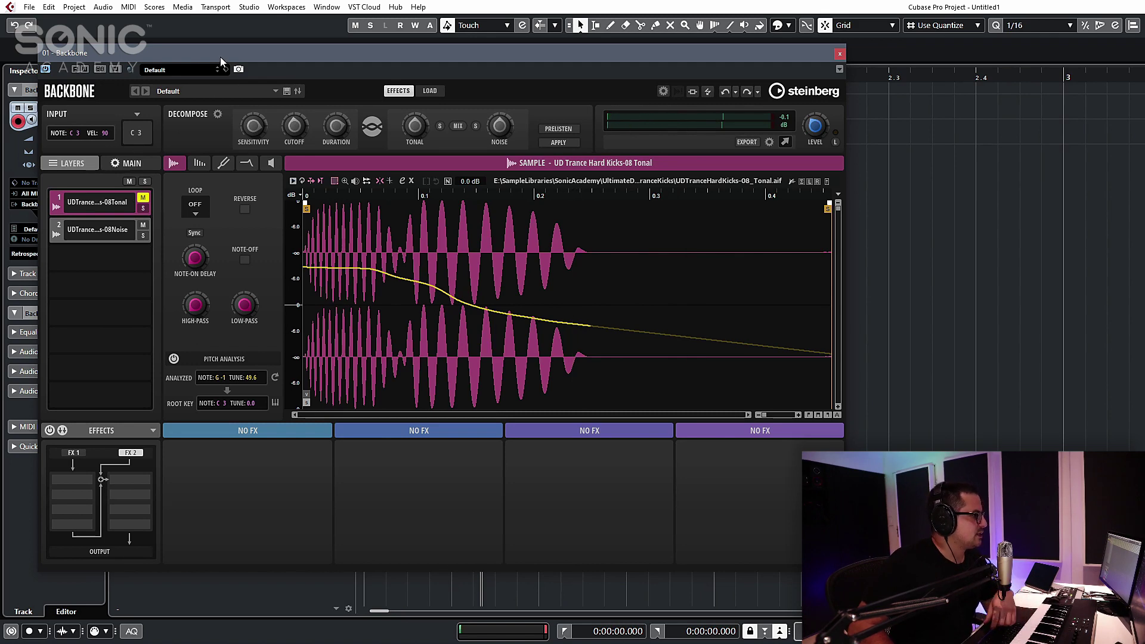
Step: Open the Kick 2 instrument and arrange it beside Backbone so that its click slots are visible
left_click_drag(221, 59, 540, 62)
left_click(221, 138)
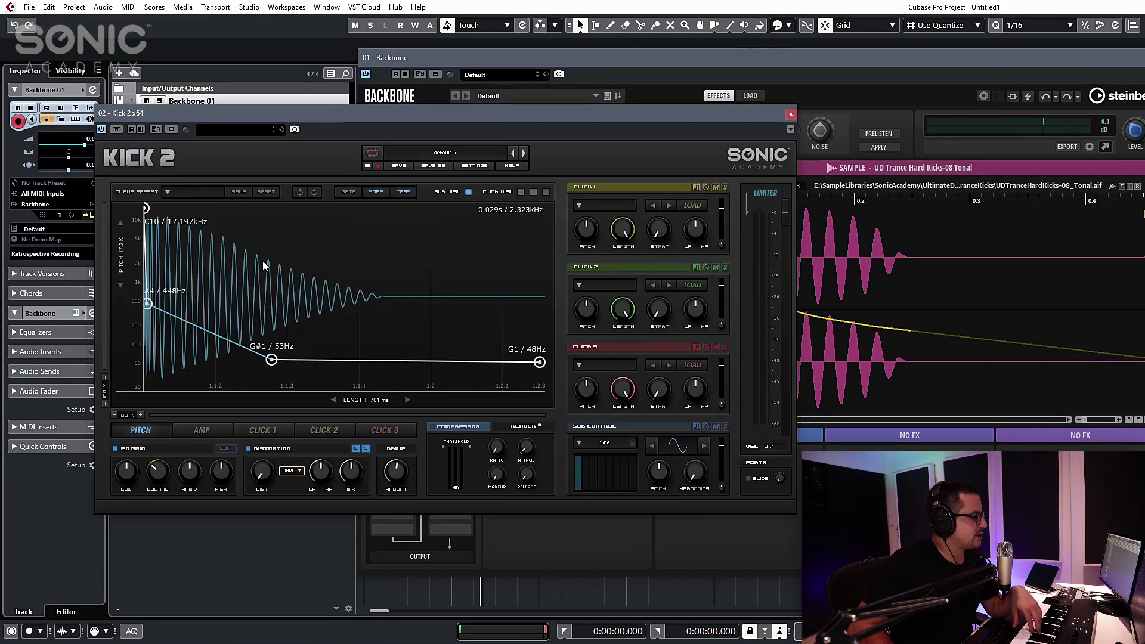
left_click_drag(353, 113, 322, 187)
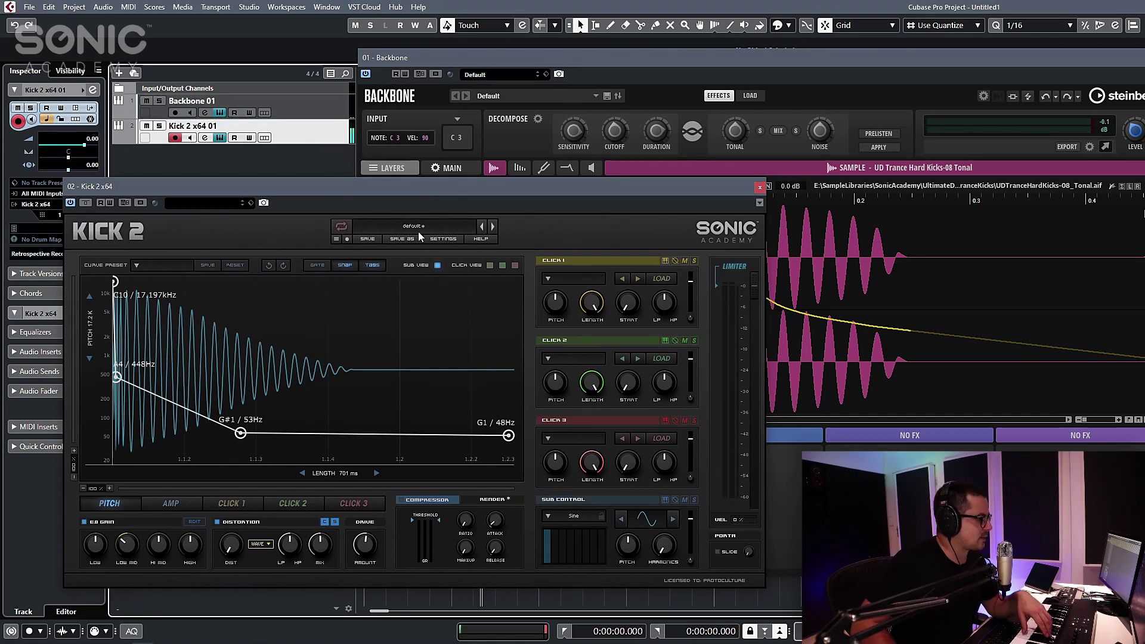
left_click(451, 230)
left_click(530, 214)
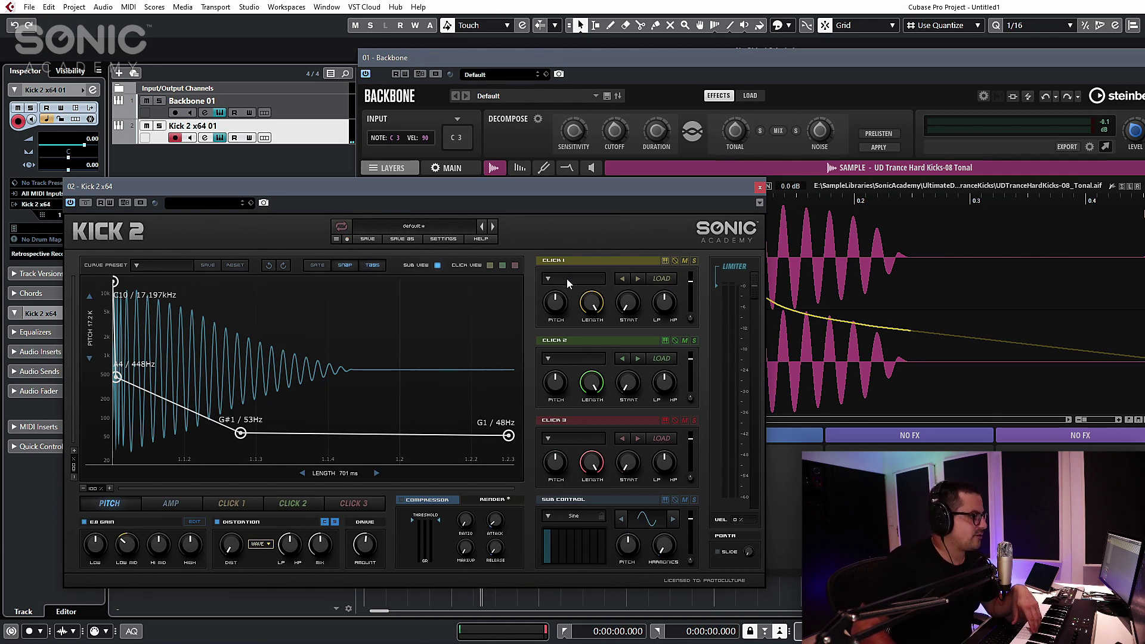
left_click_drag(514, 191, 807, 234)
left_click_drag(679, 59, 330, 39)
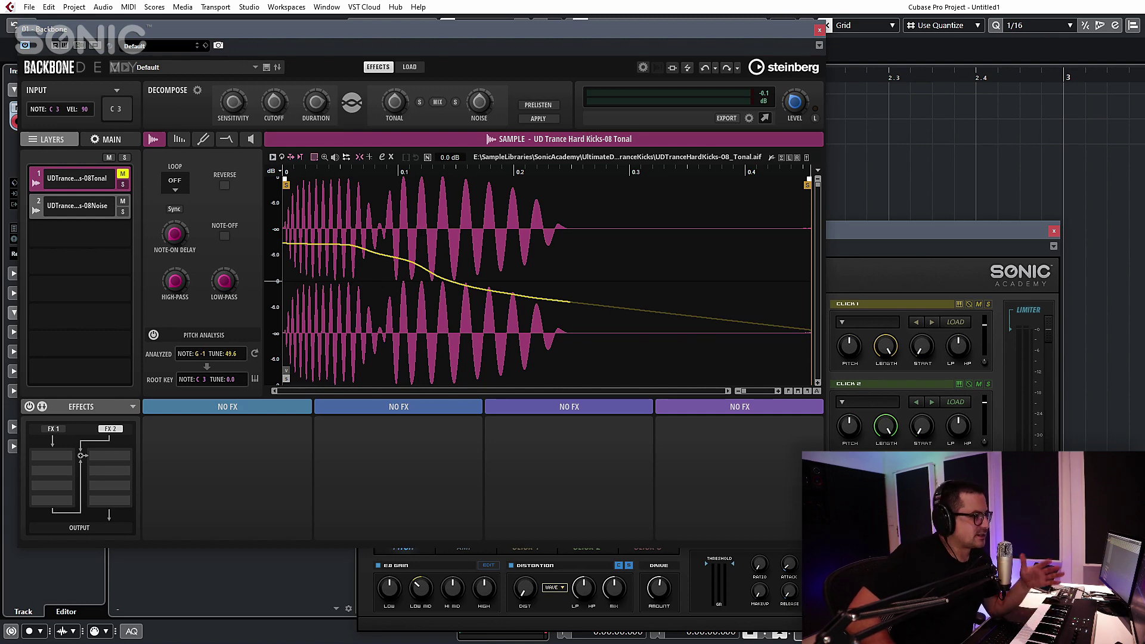
Step: Inspect the sample export's file dialog and its render settings without exporting a file
left_click(736, 121)
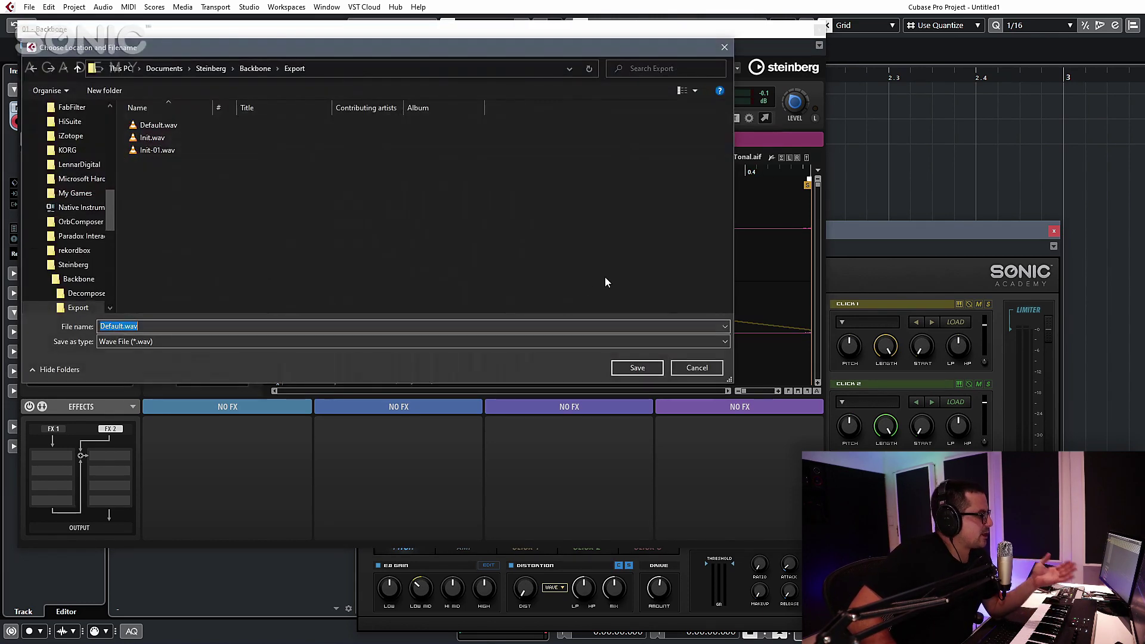
left_click(703, 368)
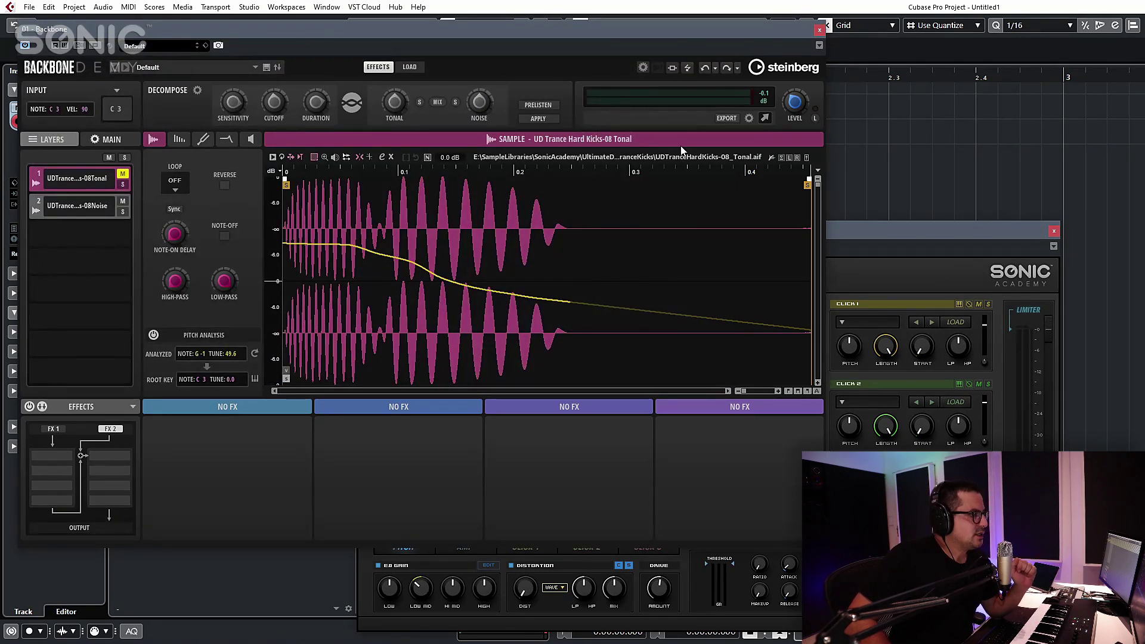
left_click(750, 120)
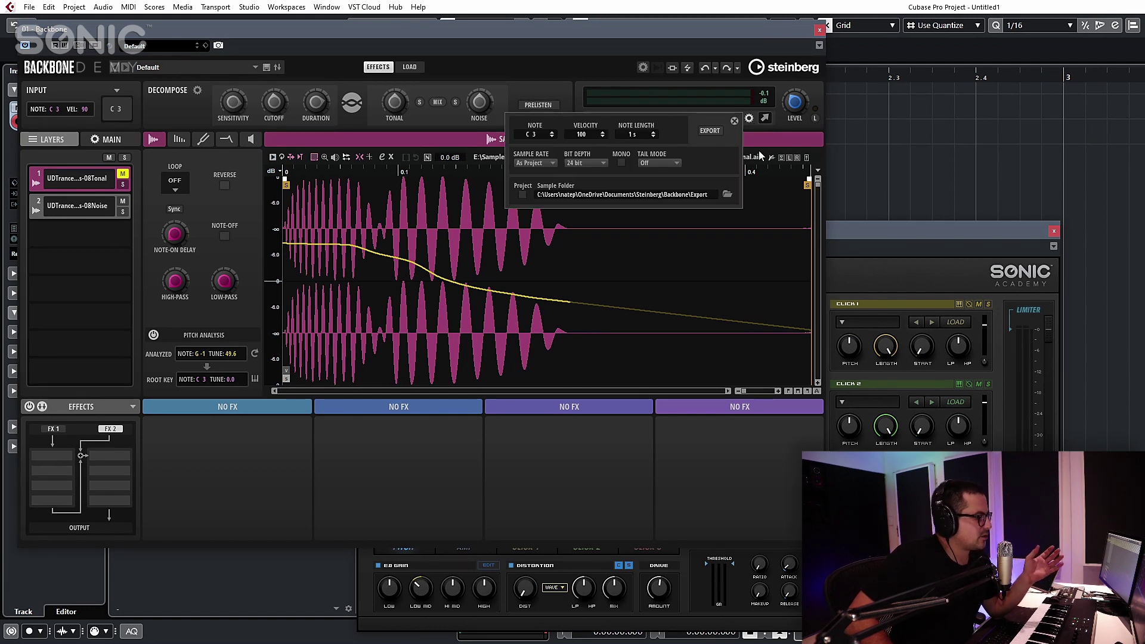
left_click(751, 120)
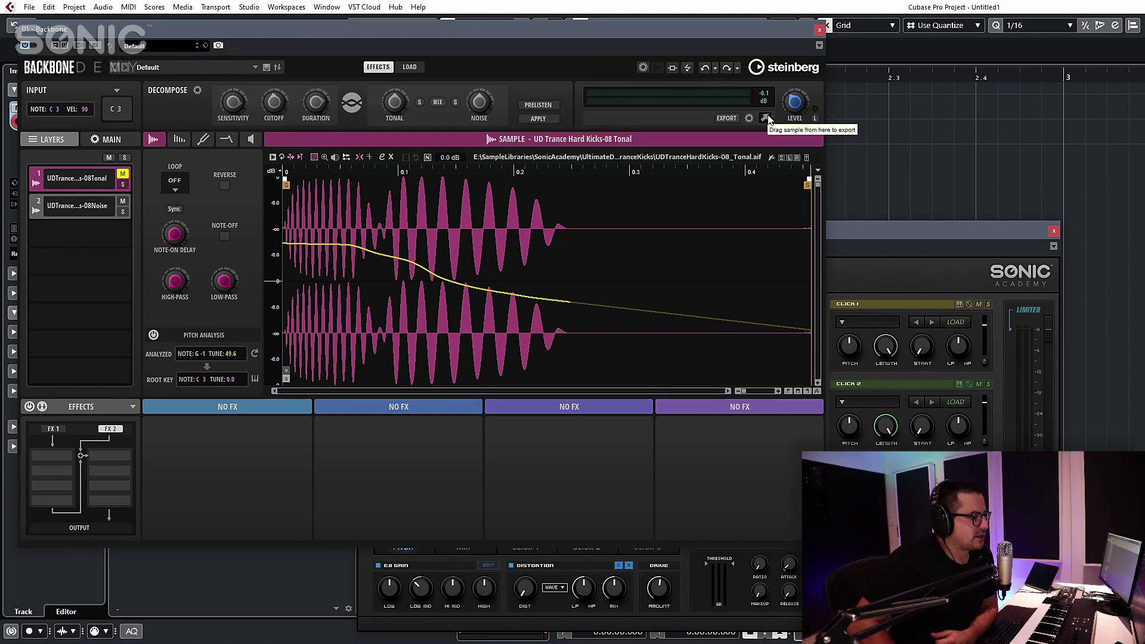
Step: Export the noise sound directly into Kick 2's Click 1 slot and bring the full Kick 2 window into view
left_click_drag(762, 117, 905, 349)
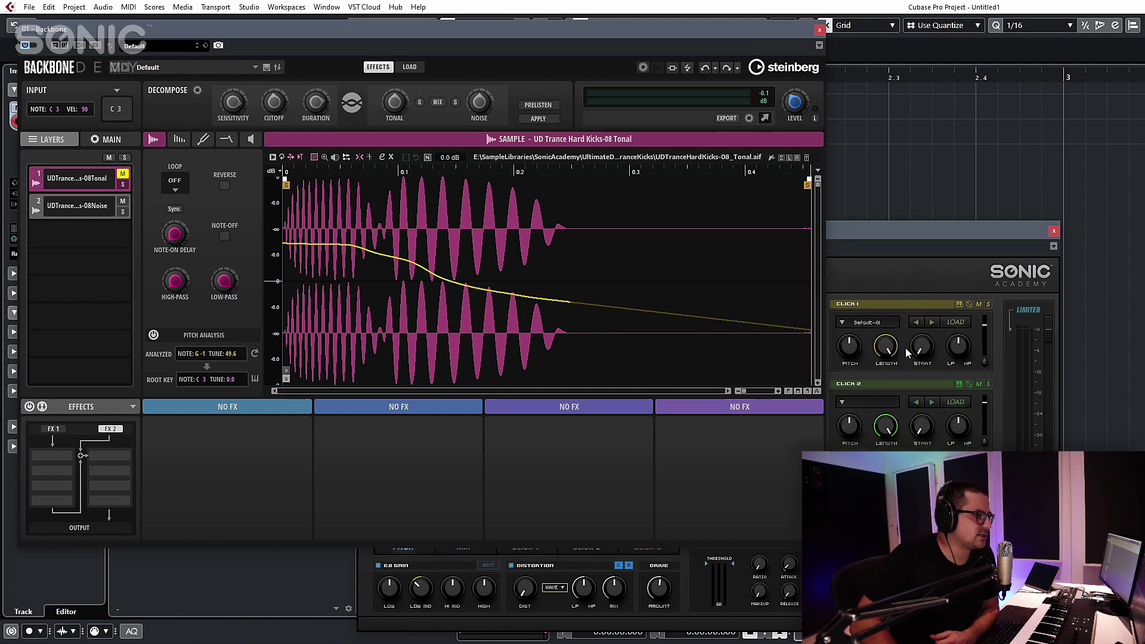
left_click_drag(868, 218, 585, 147)
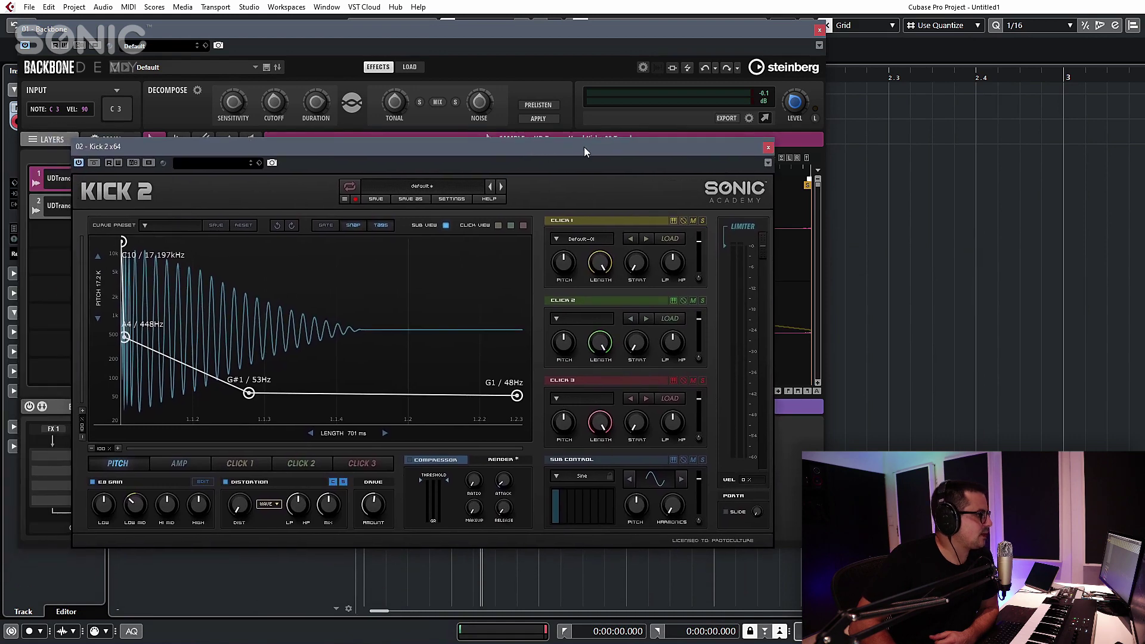
Step: Close Backbone and reshape Kick 2's pitch envelope, moving the third node further along and levelling the last two nodes at B0 / 31 Hz
left_click(819, 29)
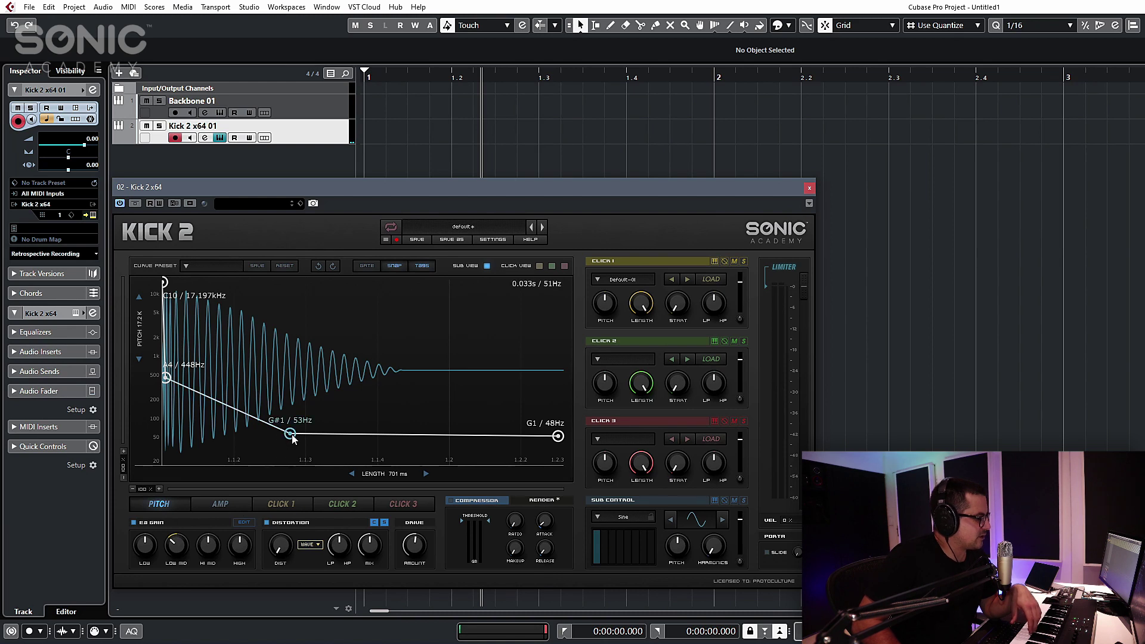
left_click_drag(290, 433, 446, 457)
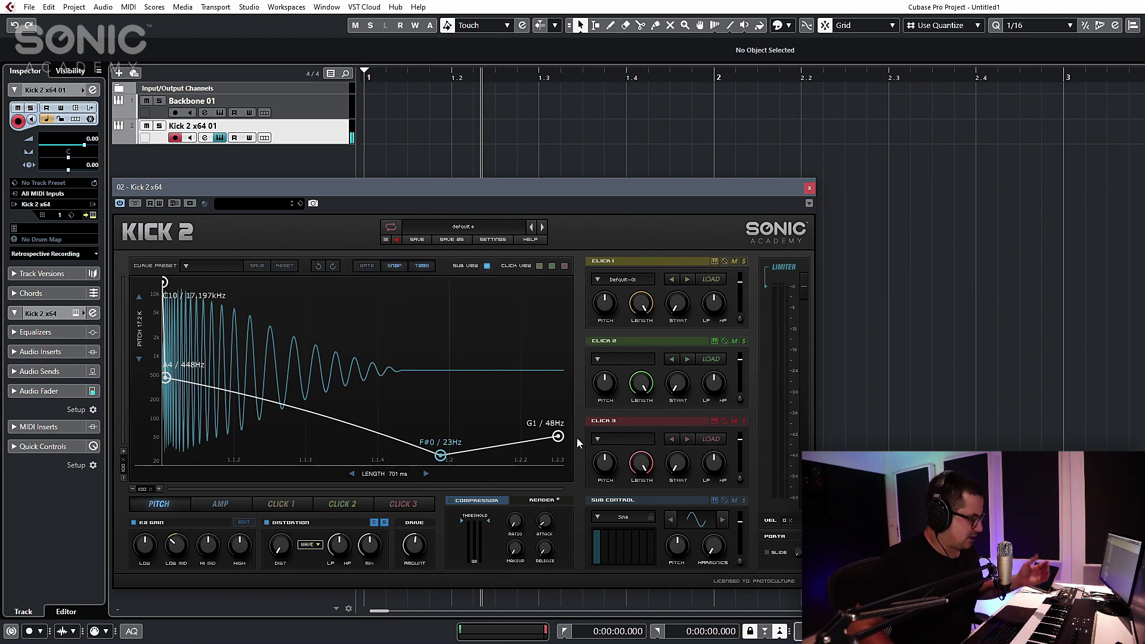
left_click_drag(557, 436, 558, 447)
mouse_move(440, 457)
left_mouse_down()
mouse_move(406, 445)
mouse_move(441, 449)
left_mouse_up()
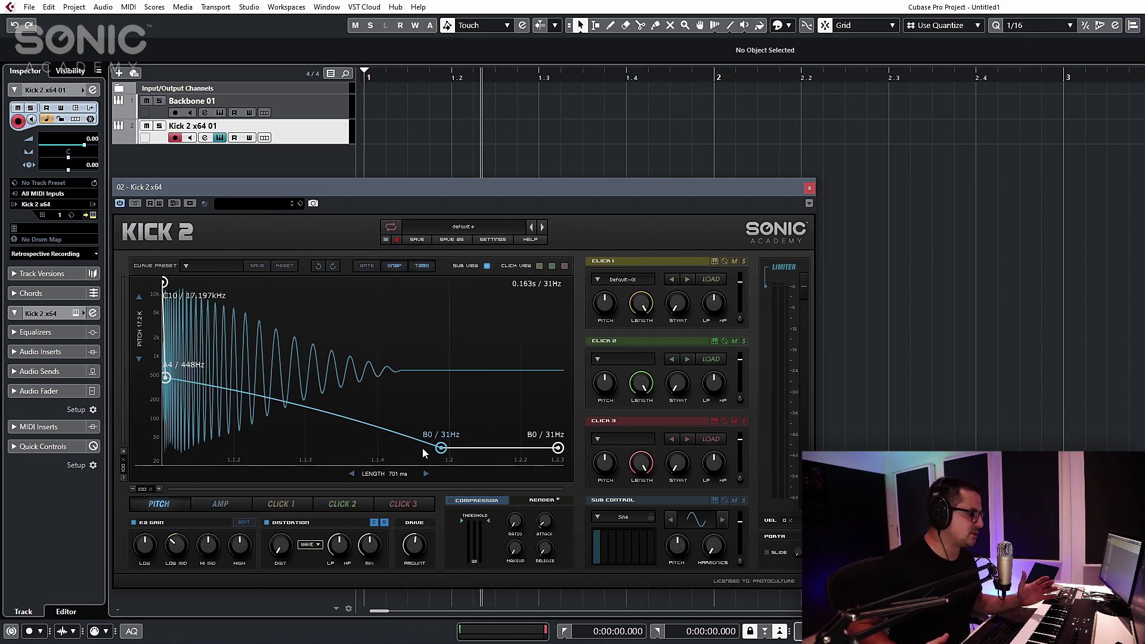
Step: Close Kick 2, mute its track, and reopen the instrument on the Backbone 01 track
left_click(804, 192)
left_click(321, 113)
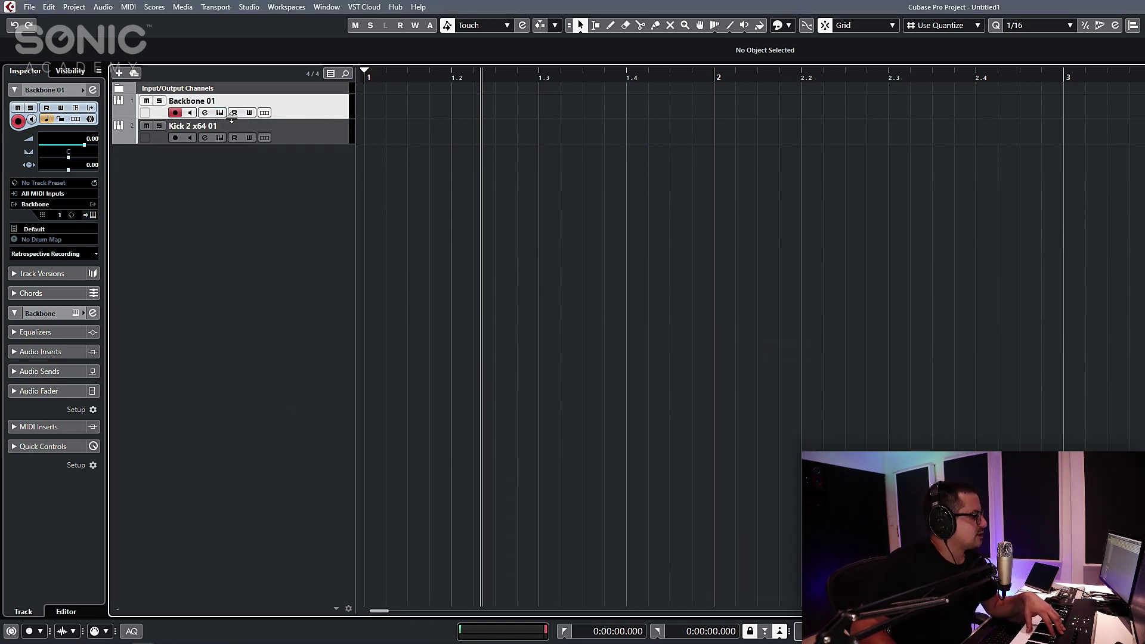
left_click(146, 126)
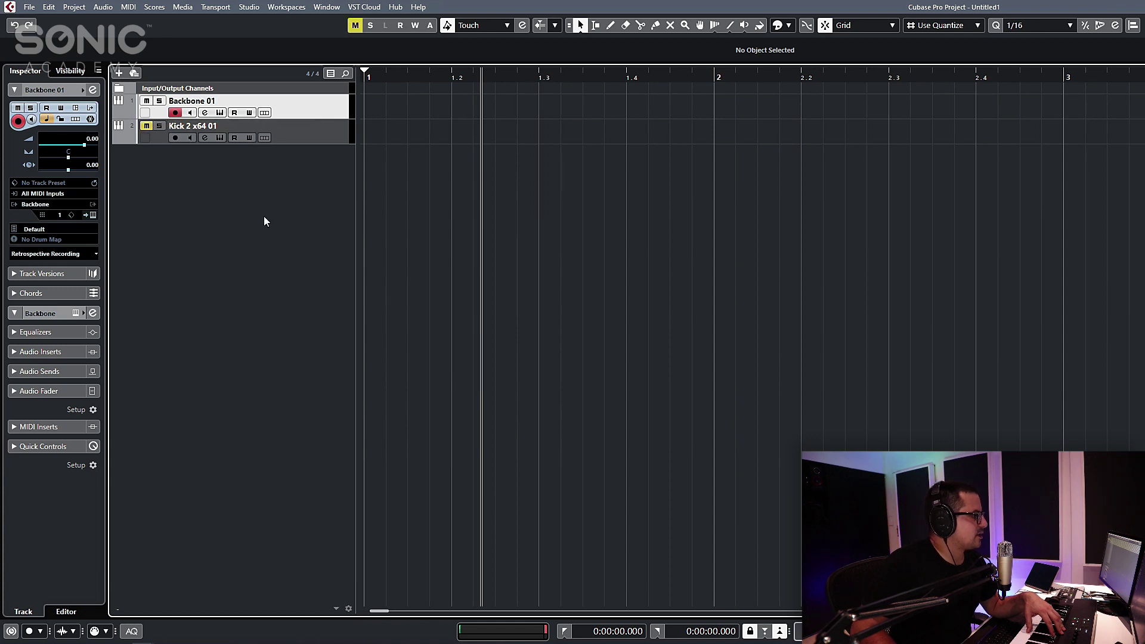
left_click(219, 112)
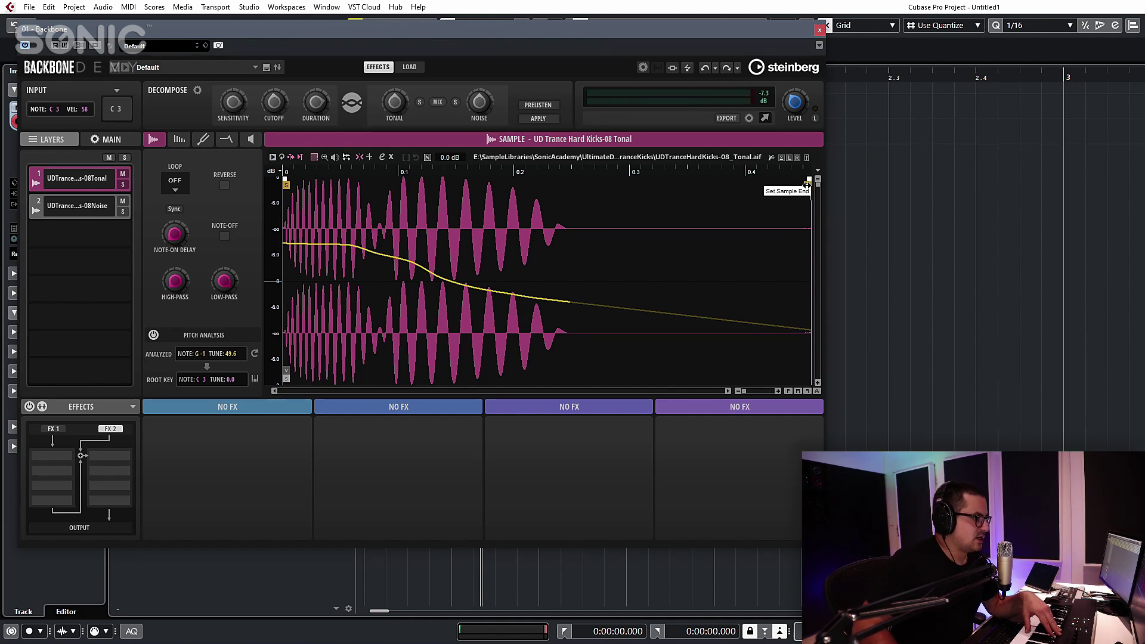
Step: Shorten the kick's tonal sample by setting its end at about 0.15 s, and enable resynthesis on that layer
left_click_drag(806, 186, 458, 183)
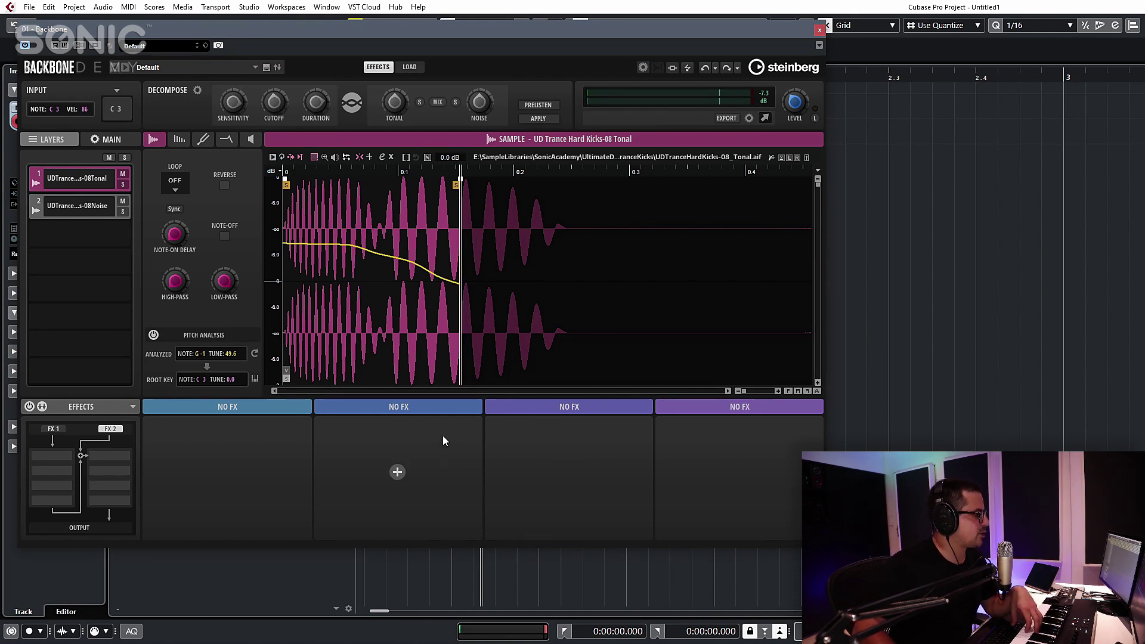
left_click(181, 139)
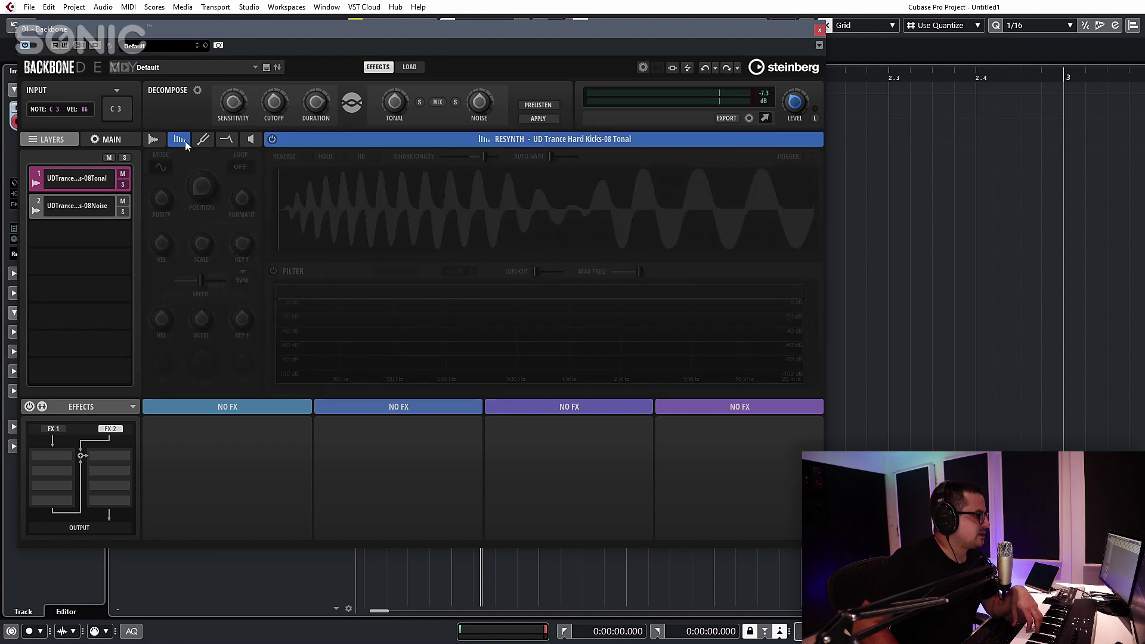
left_click(272, 139)
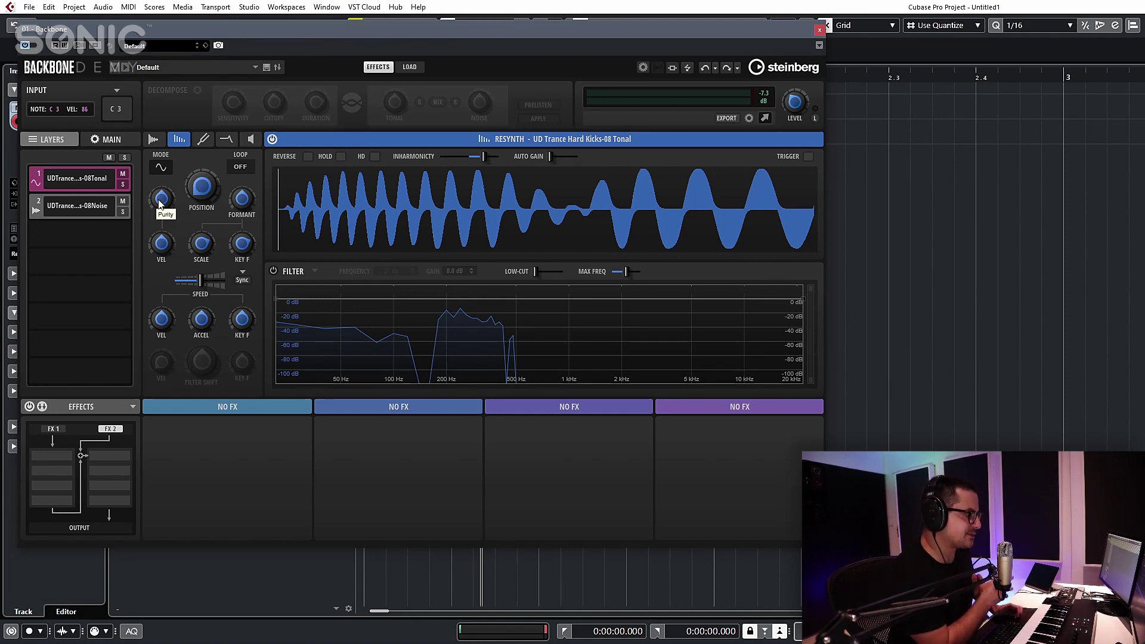
Step: Try the resynthesis Purity at 100 and at negative values, reset it, and raise the playback speed slightly
left_click_drag(159, 203, 180, 151)
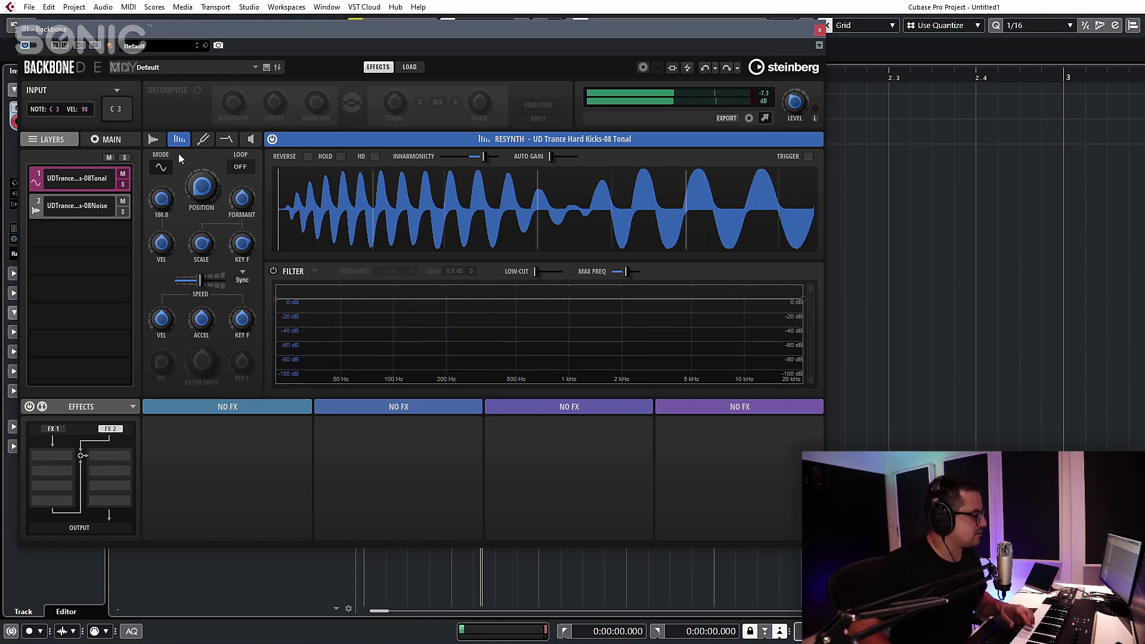
left_click_drag(164, 206, 173, 325)
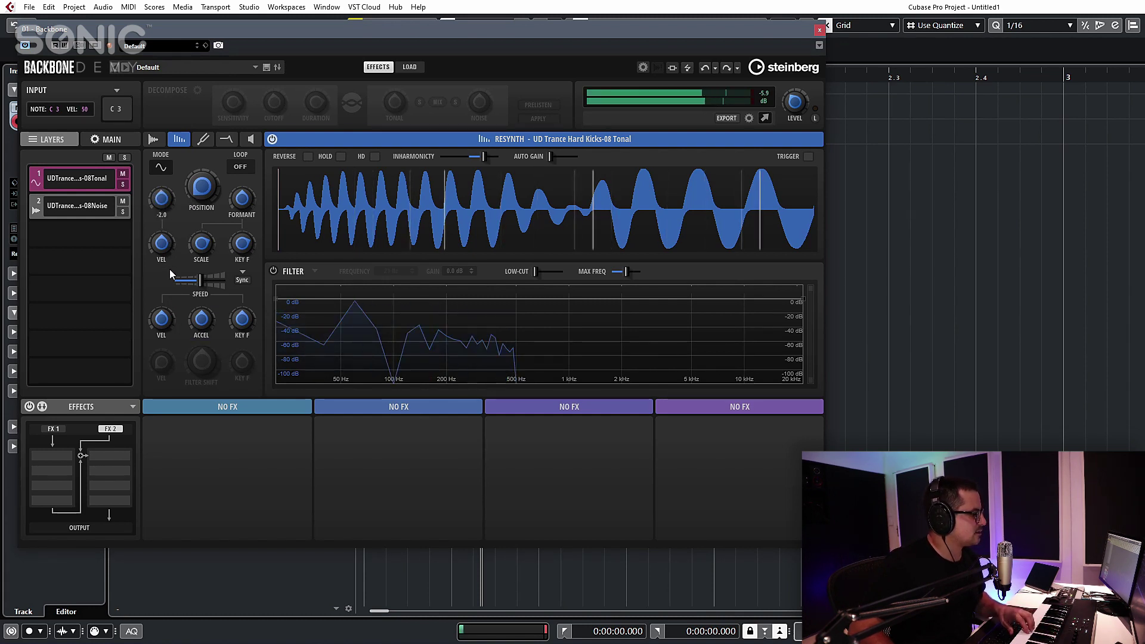
left_click(173, 206, "ctrl")
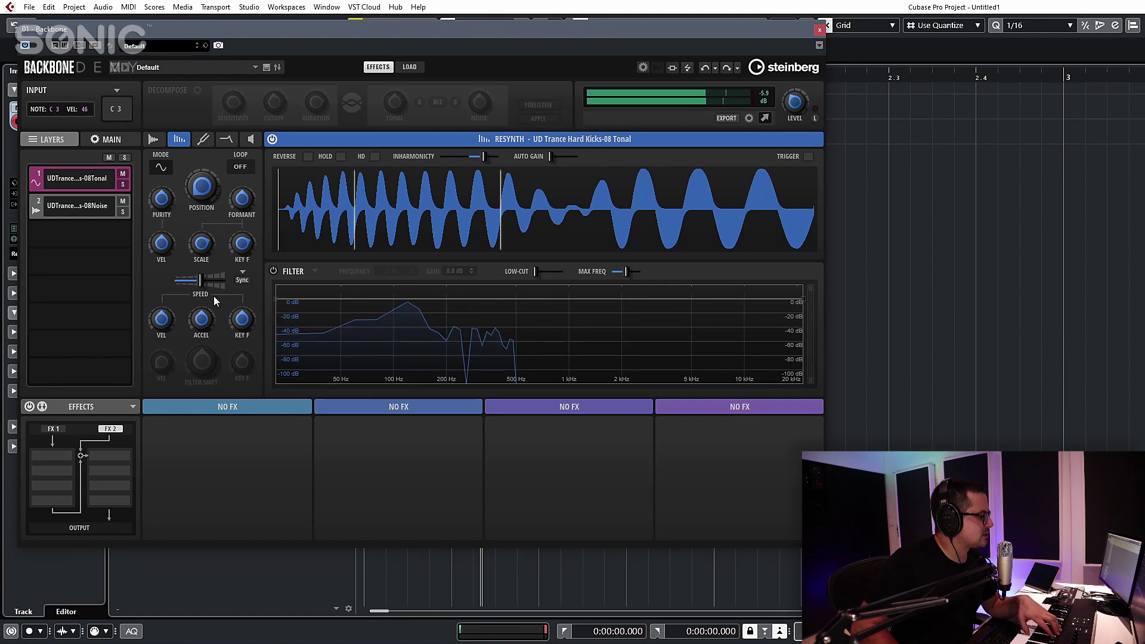
mouse_move(209, 282)
left_mouse_down()
mouse_move(218, 290)
mouse_move(214, 281)
left_mouse_up()
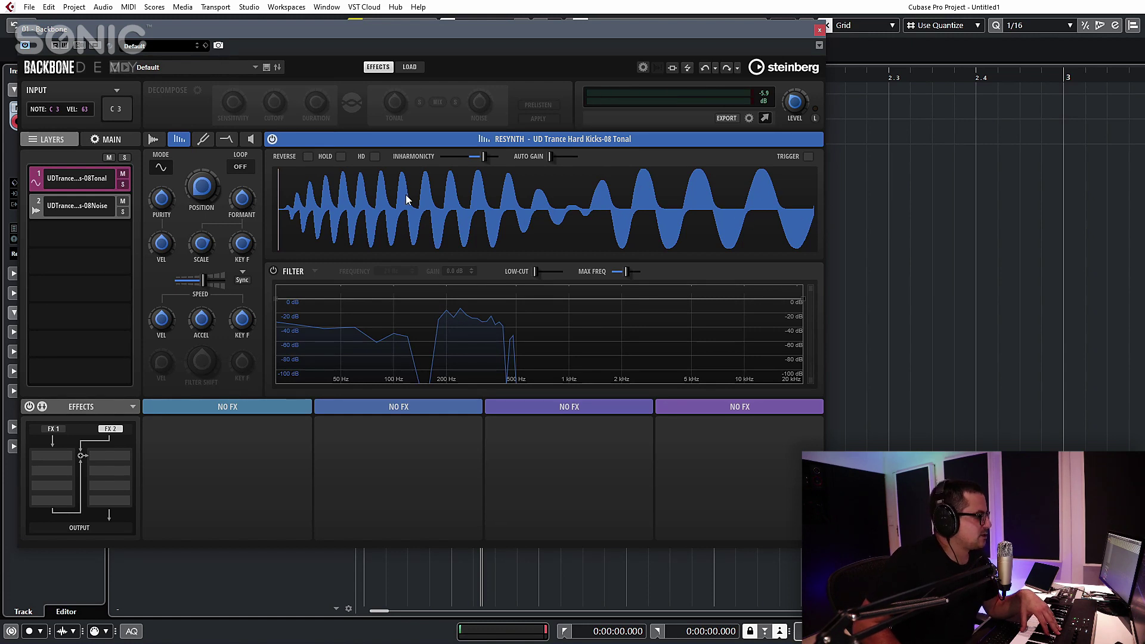
Step: Enable Hold for the tonal layer's resynthesis and extend the amp envelope's third node to about 1012 ms
left_click(341, 157)
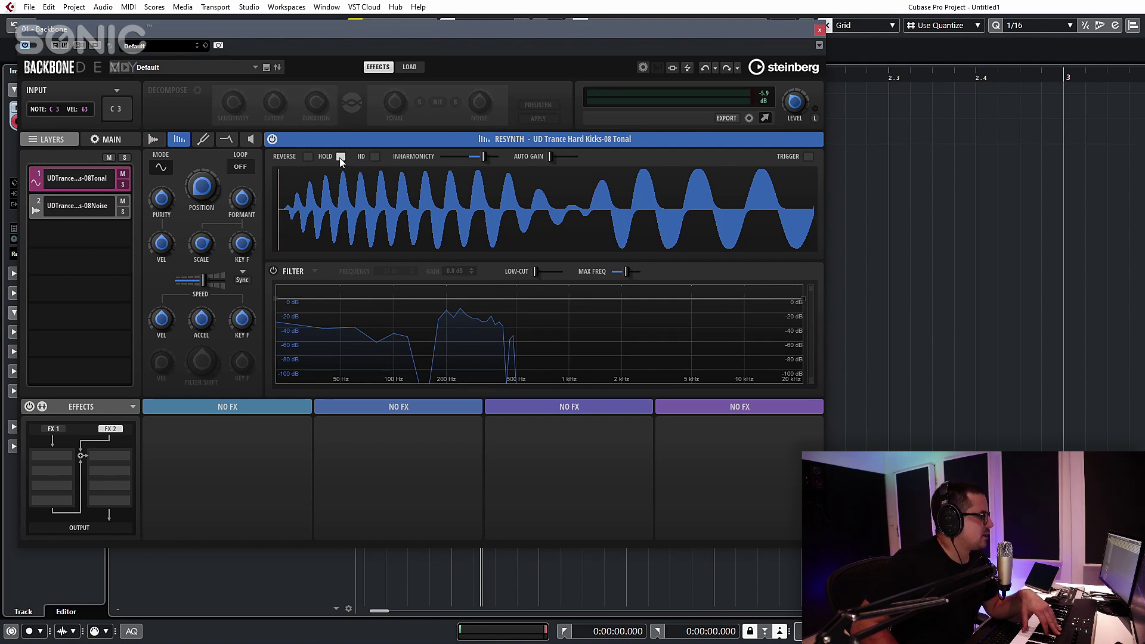
left_click(252, 141)
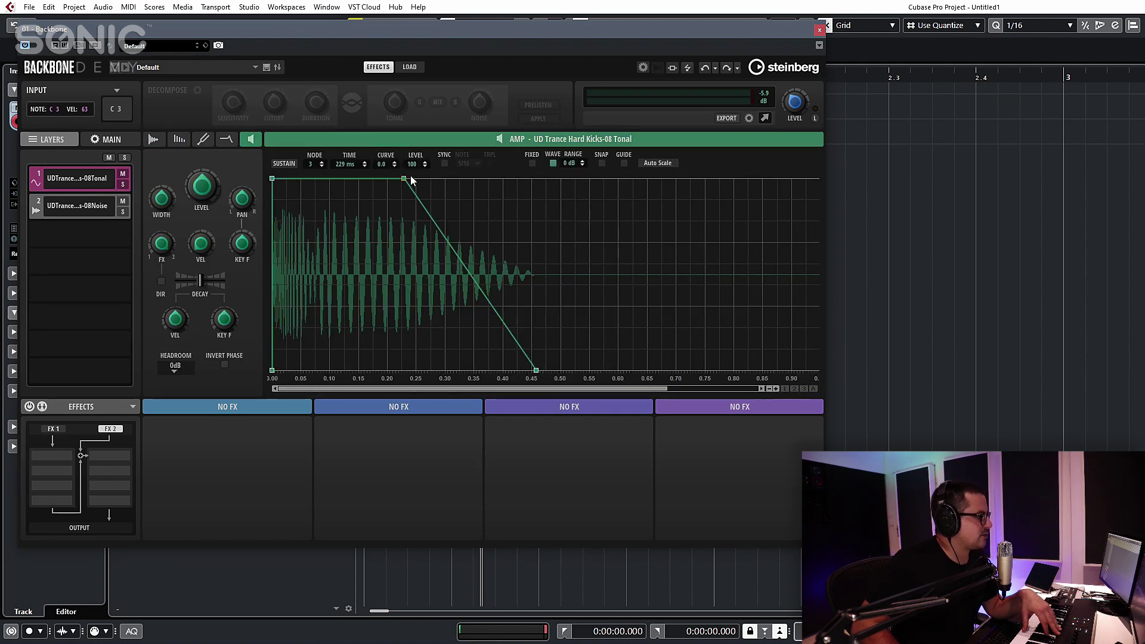
left_click_drag(405, 178, 737, 163)
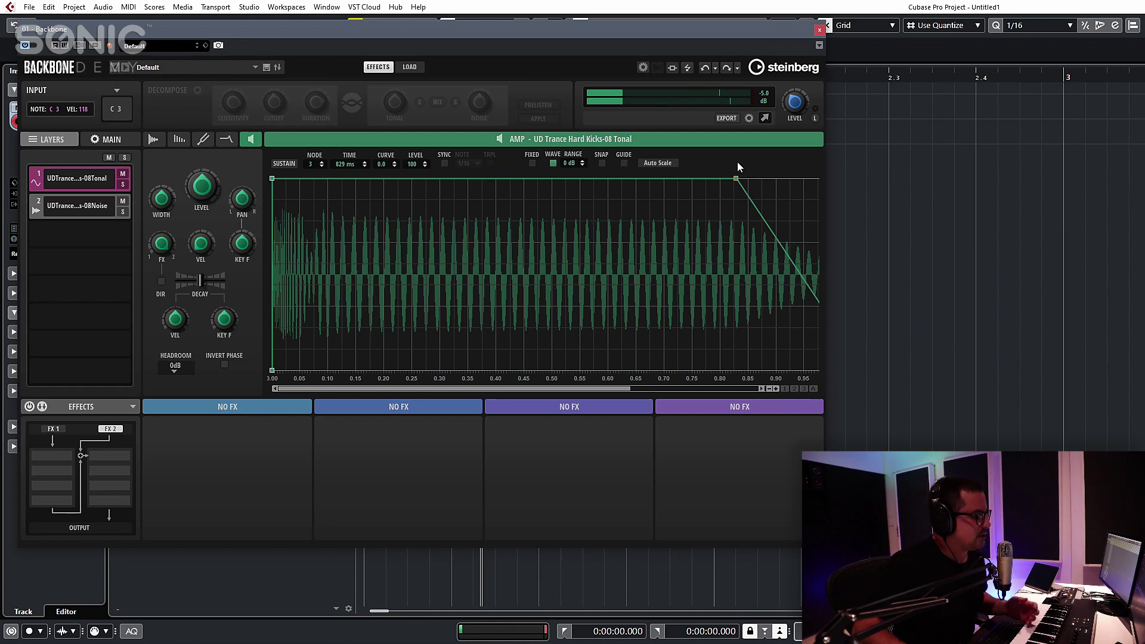
left_click_drag(736, 178, 794, 162)
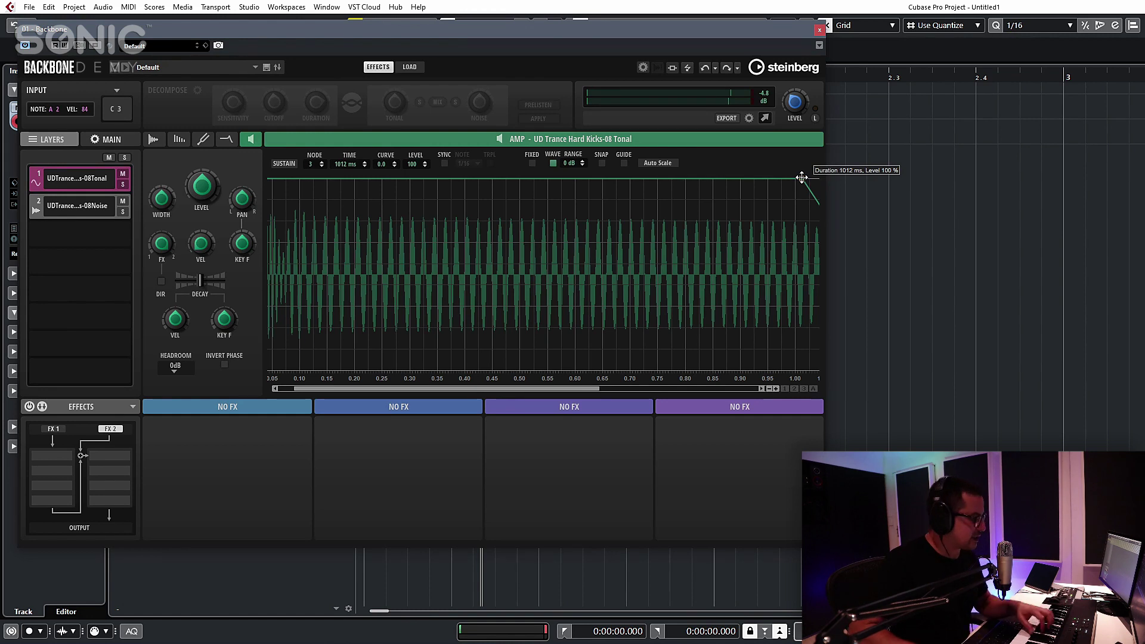
Step: Shorten the amp envelope's third node to about 118 ms and disable resynthesis on the tonal layer
left_click_drag(801, 177, 324, 208)
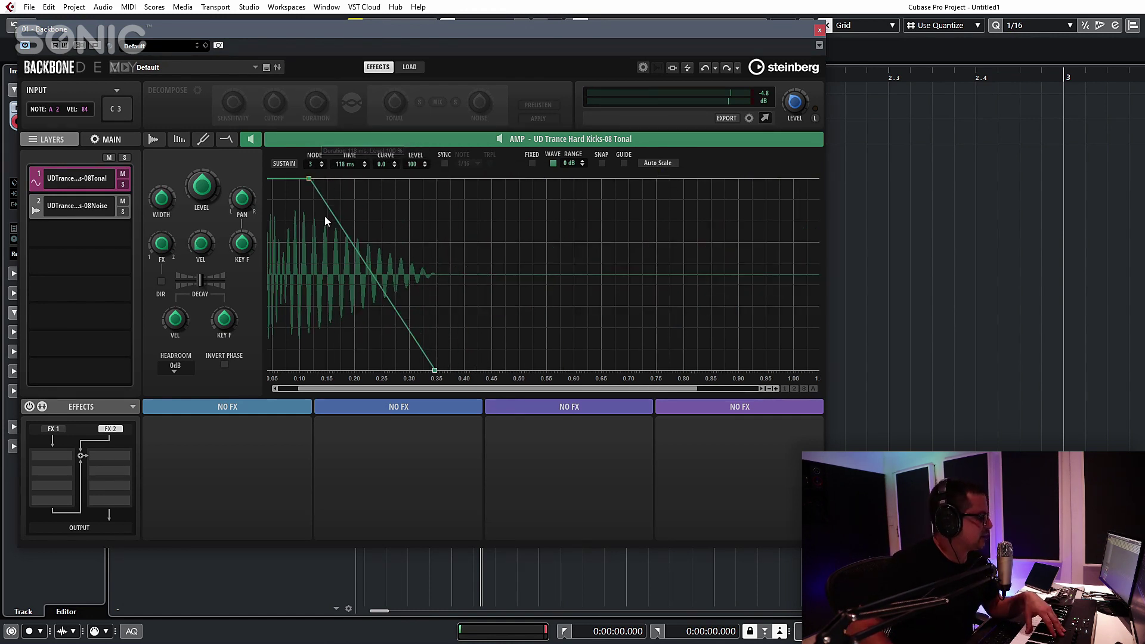
left_click_drag(374, 388, 306, 387)
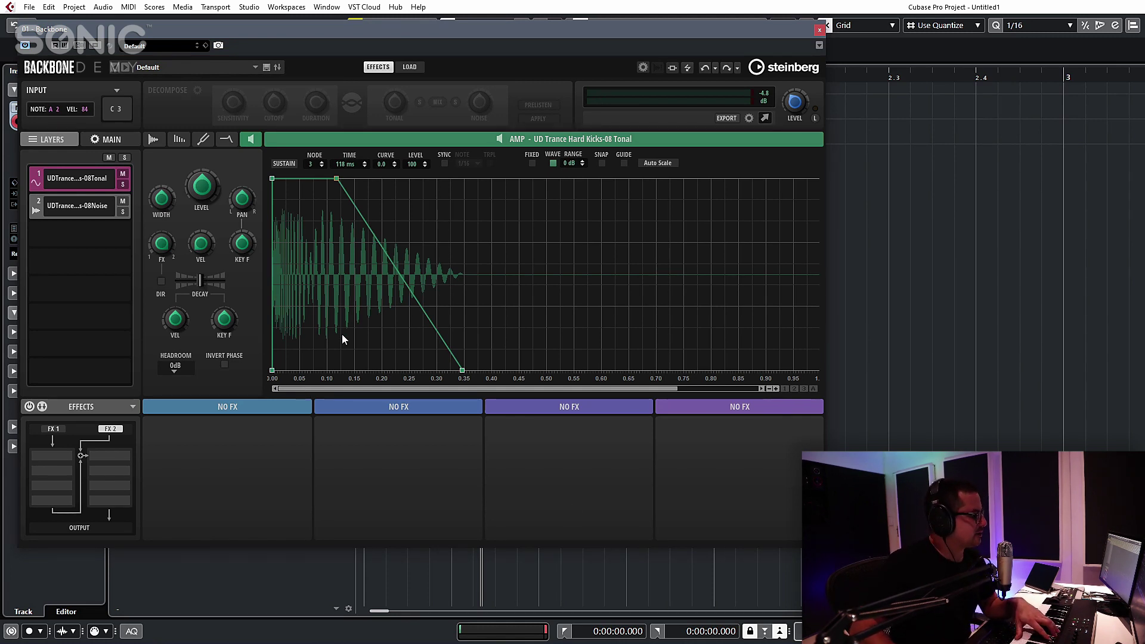
left_click(179, 139)
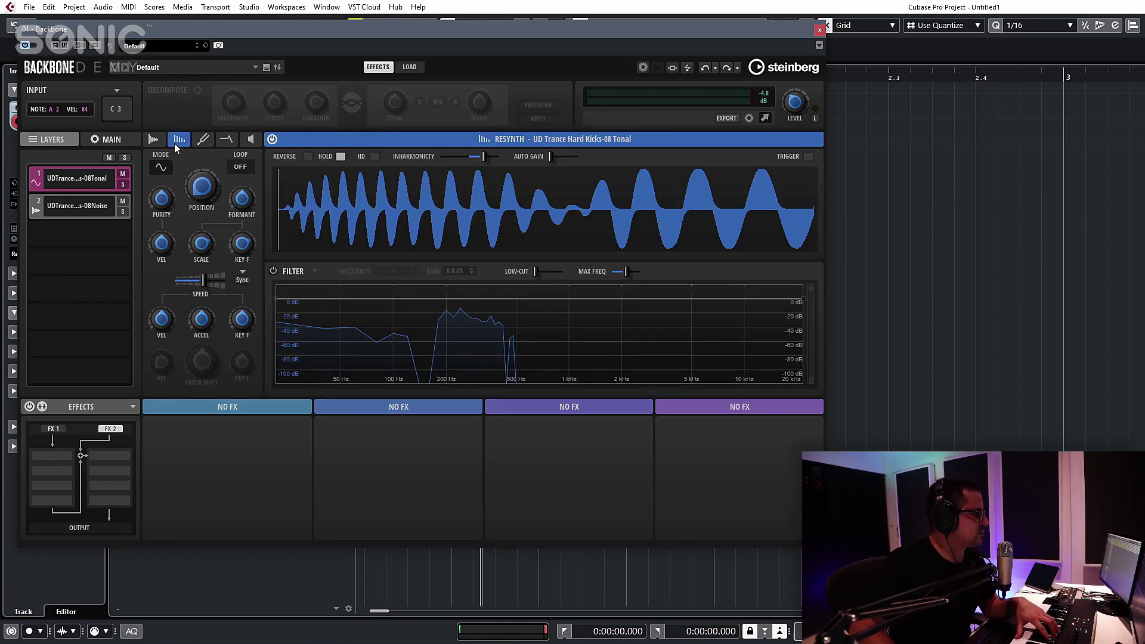
left_click(272, 139)
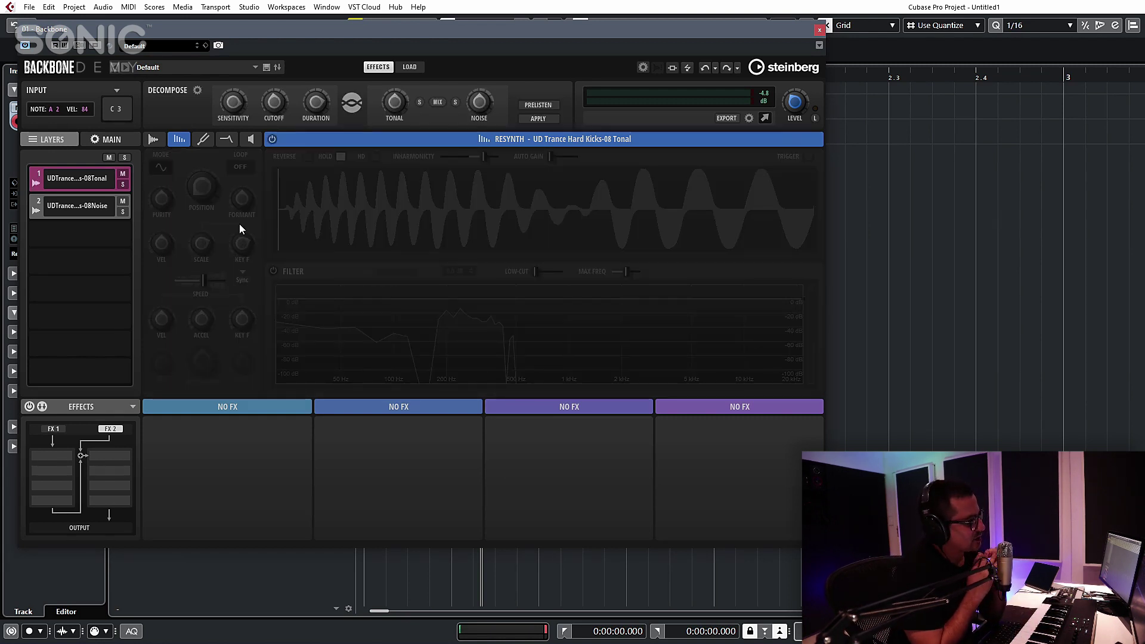
Step: Remove the kick's noise and tonal layers and load the sample JIAPE Bass Hit - 004 - A+ into the first layer
left_click(69, 208)
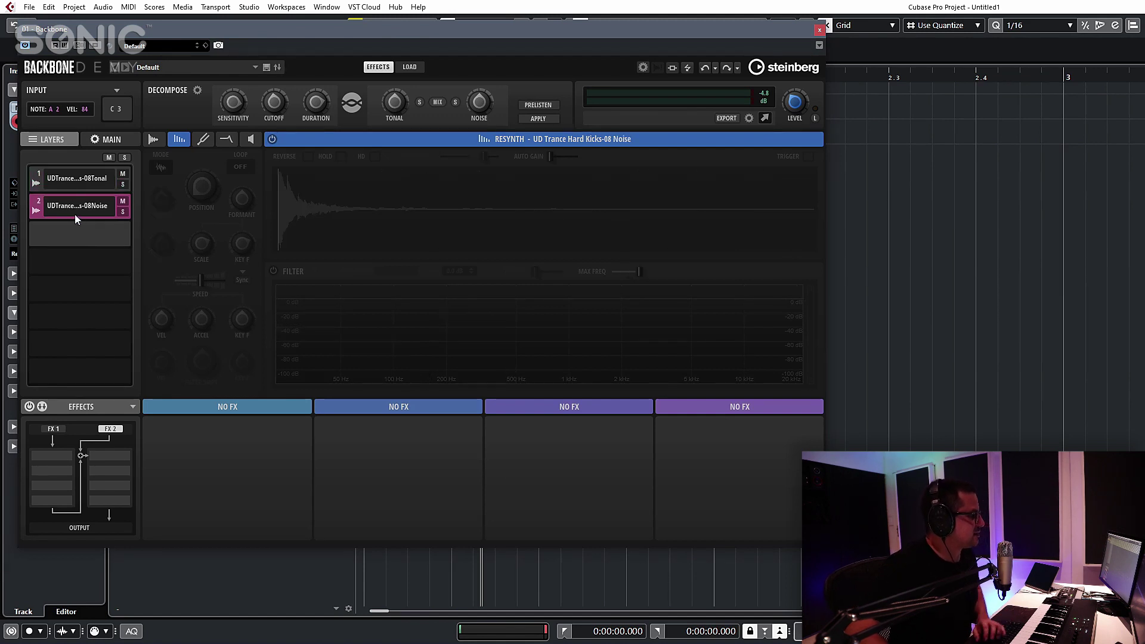
left_click(109, 207)
left_click(113, 221)
left_click(109, 177)
left_click(109, 213)
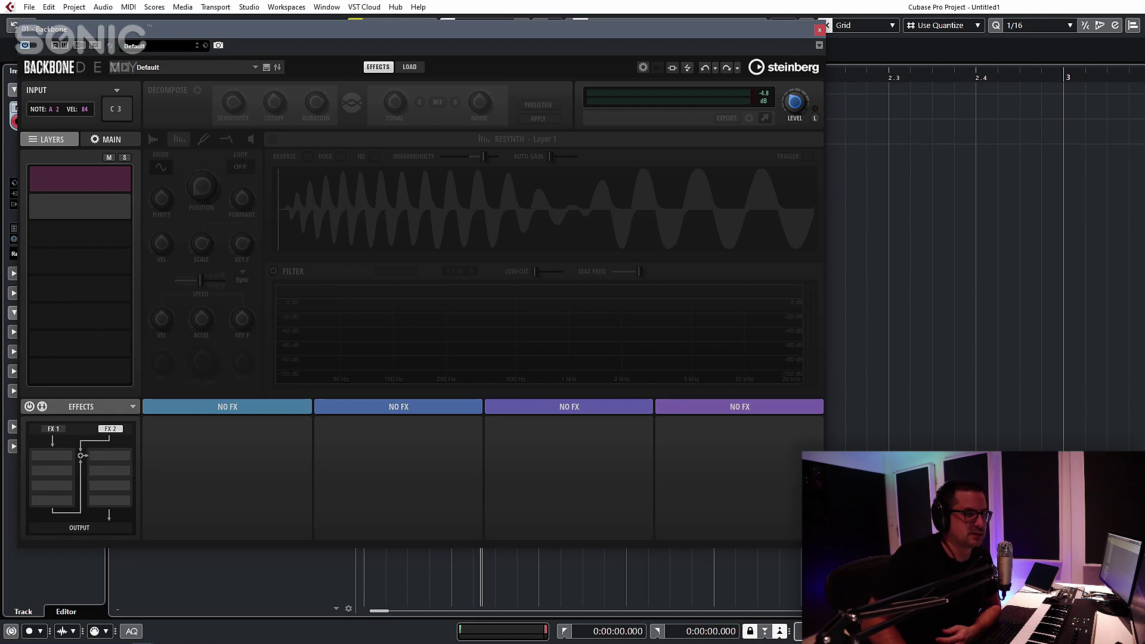
left_click_drag(468, 439, 81, 178)
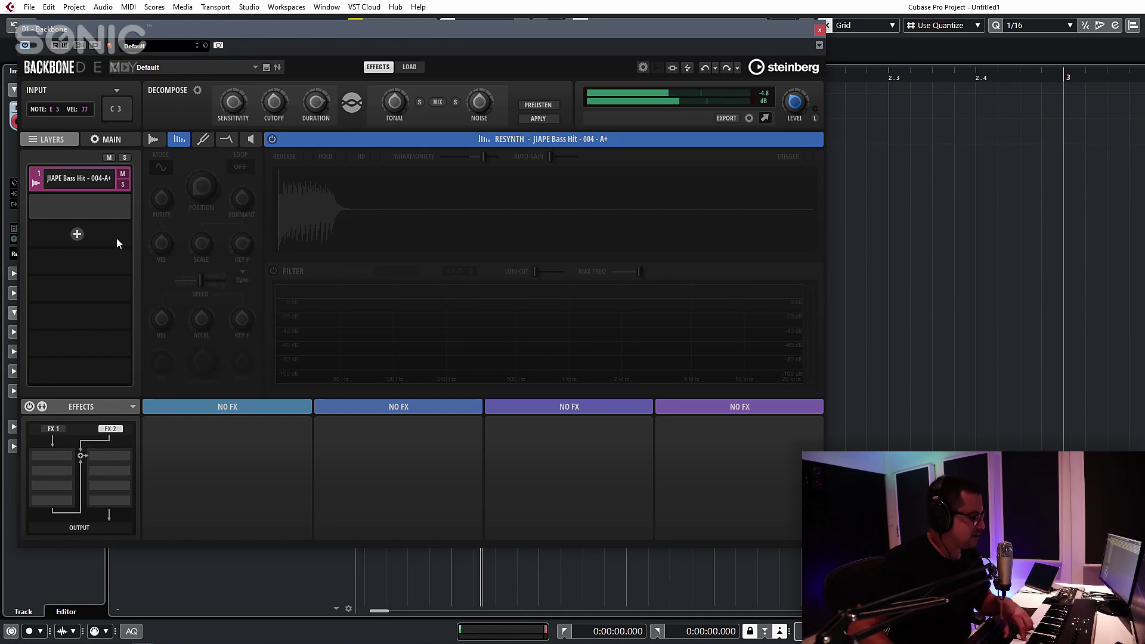
Step: Prelisten to the bass hit's decomposition, soloing the tonal part and the noise part in turn without applying it
left_click(540, 107)
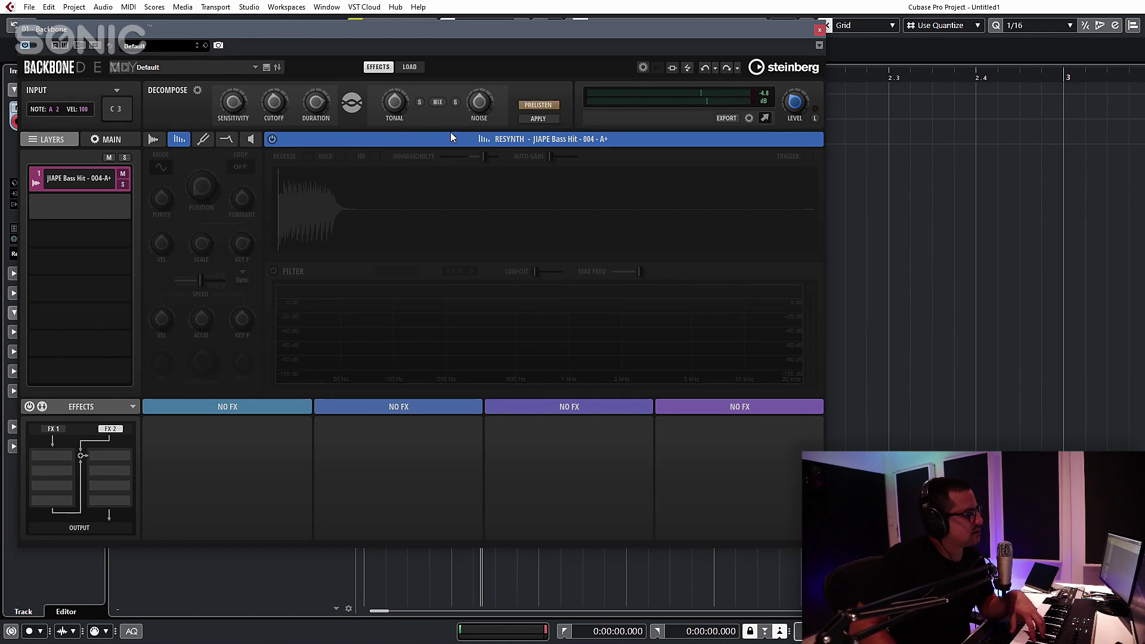
left_click(419, 102)
left_click(420, 102)
left_click(455, 102)
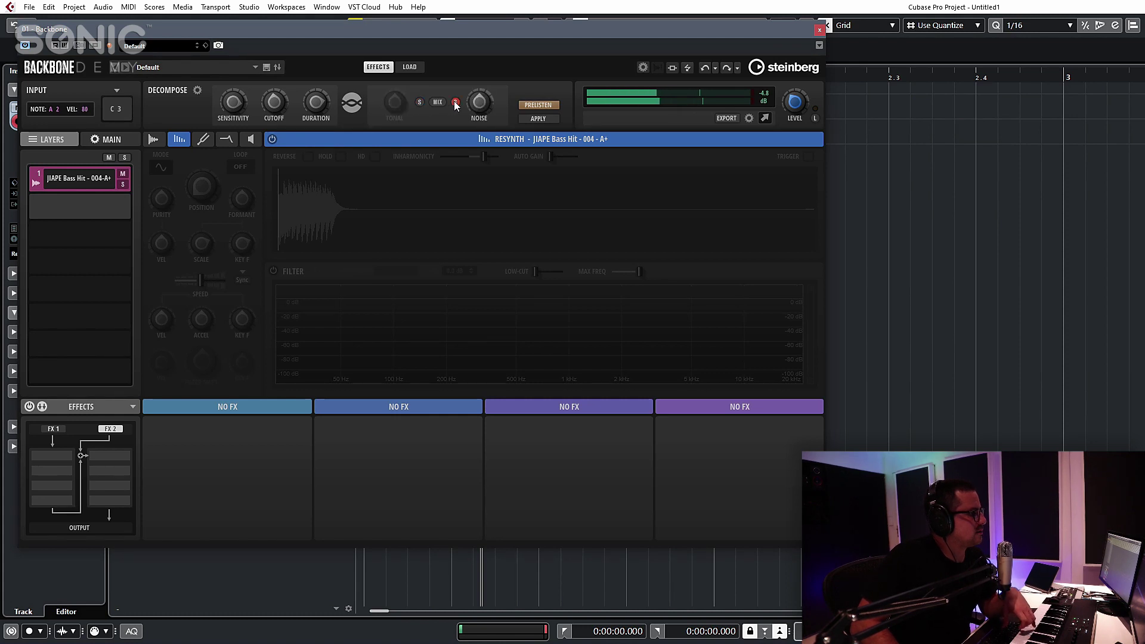
left_click(456, 102)
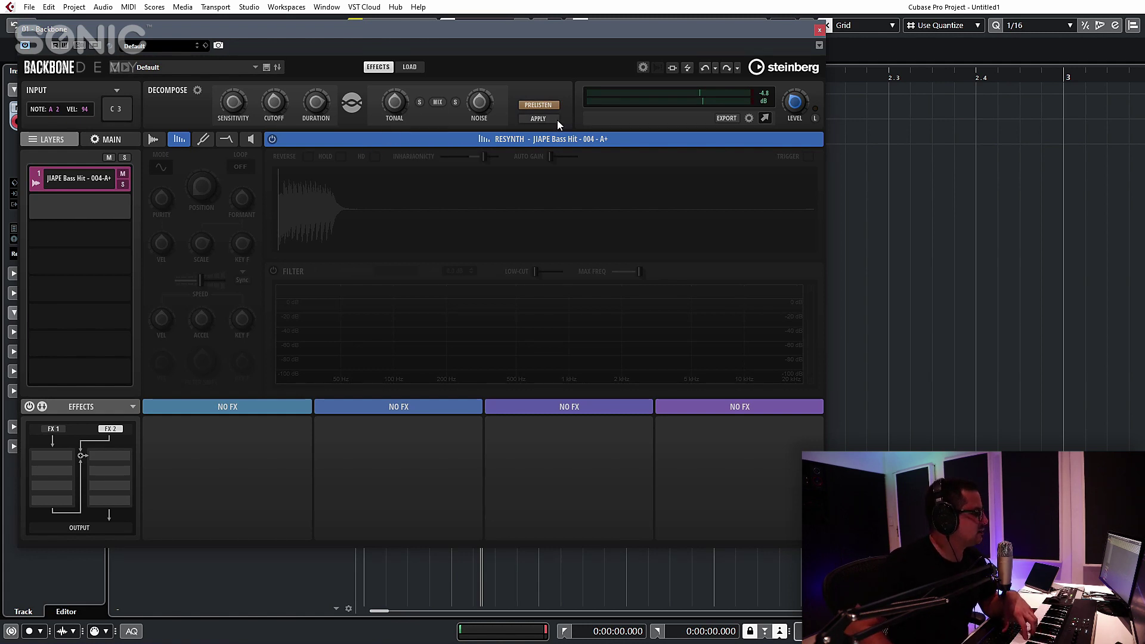
Step: Enable resynthesis on the bass hit, slow its playback speed, and adjust the formant and its scale
left_click(272, 139)
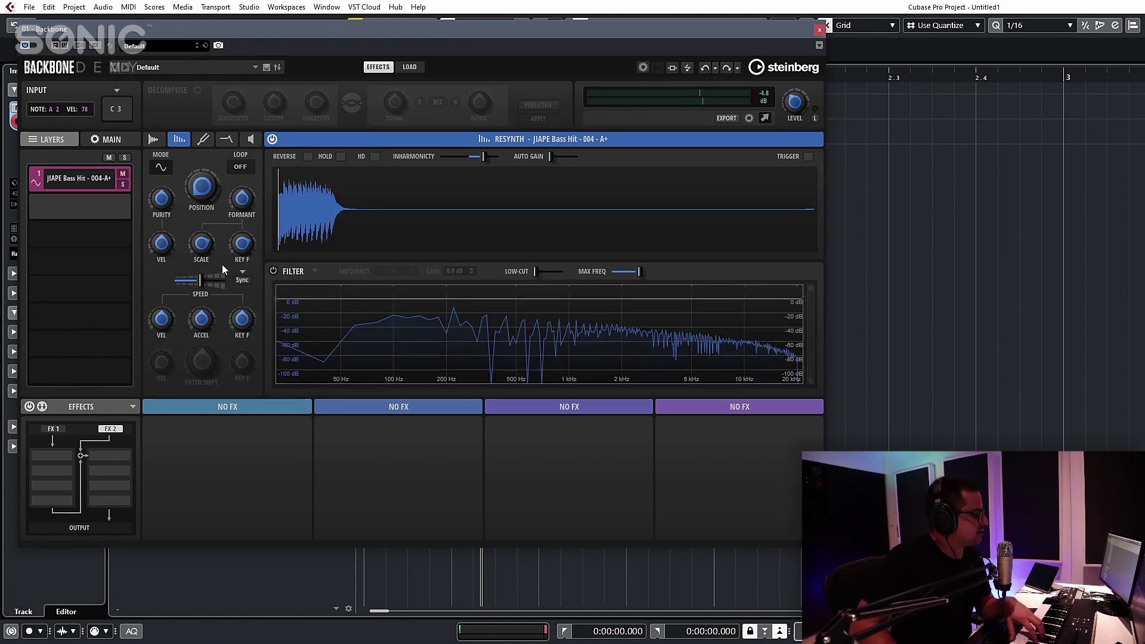
left_click_drag(199, 284, 182, 278)
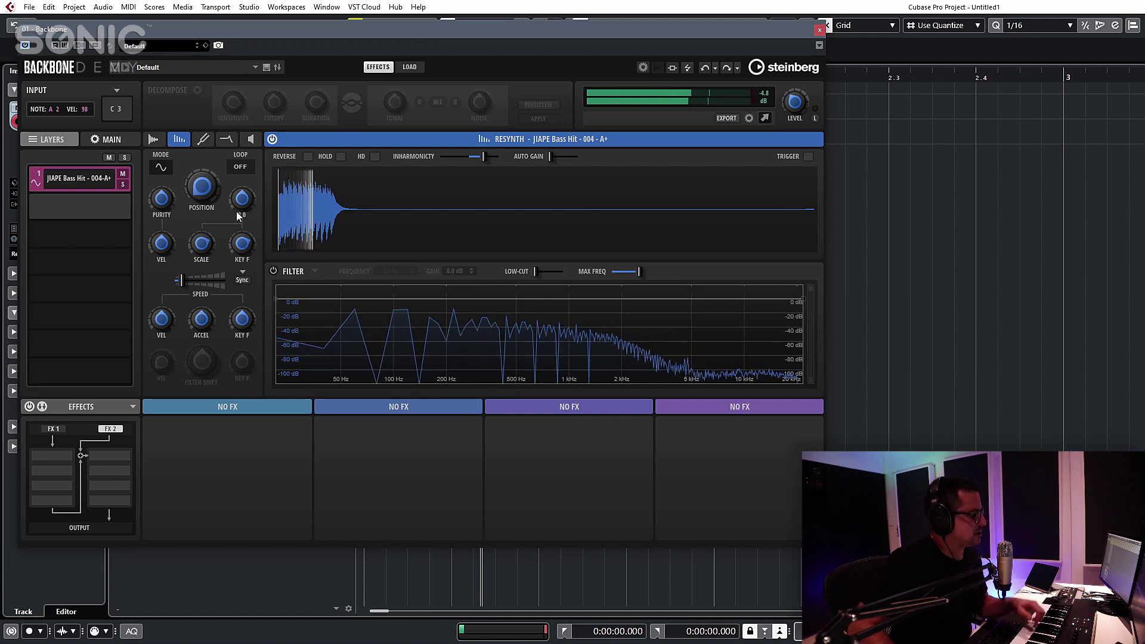
left_click_drag(244, 200, 202, 272)
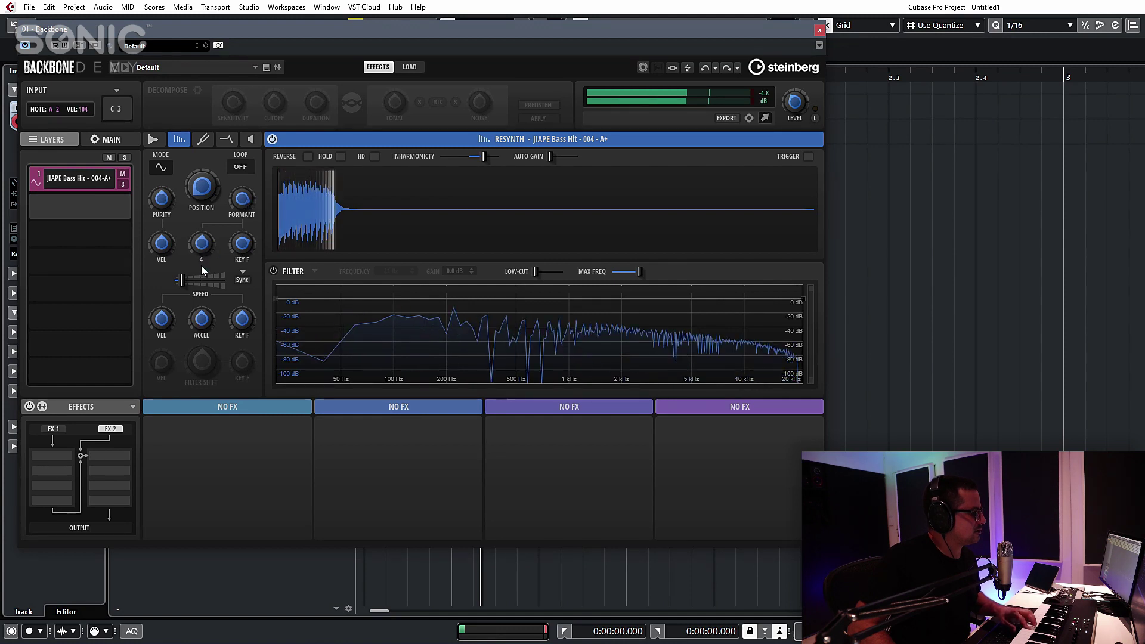
left_click_drag(244, 205, 244, 213)
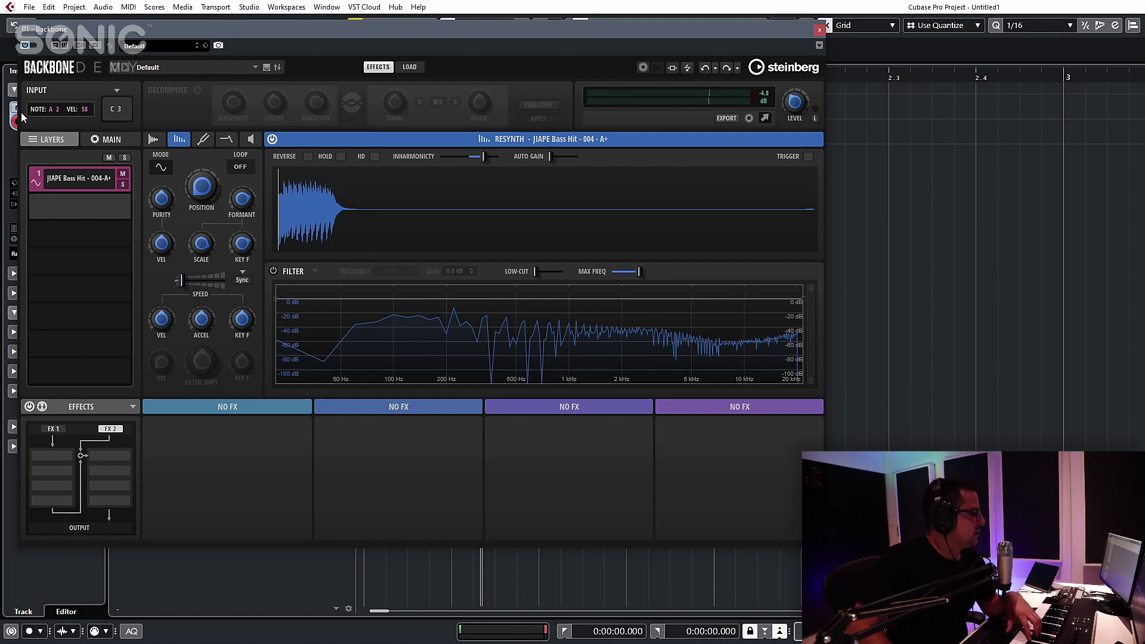
Step: With the main voice settings shown, enable sustain in the bass hit's amp envelope and shorten its release to about 78 ms
left_click(111, 139)
left_click(288, 165)
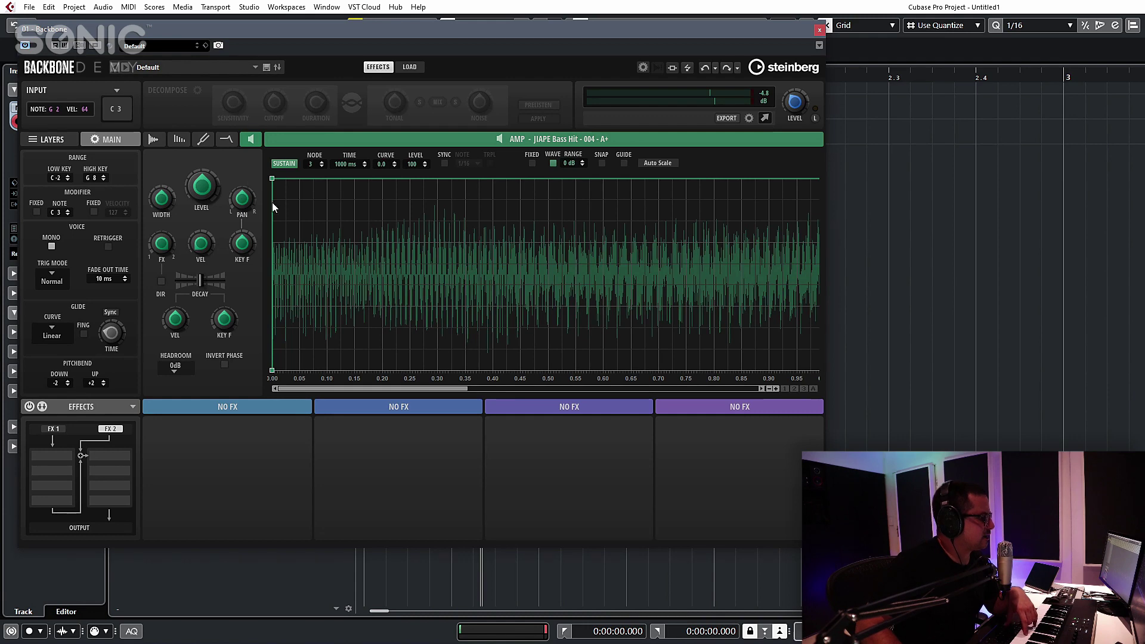
left_click(813, 388)
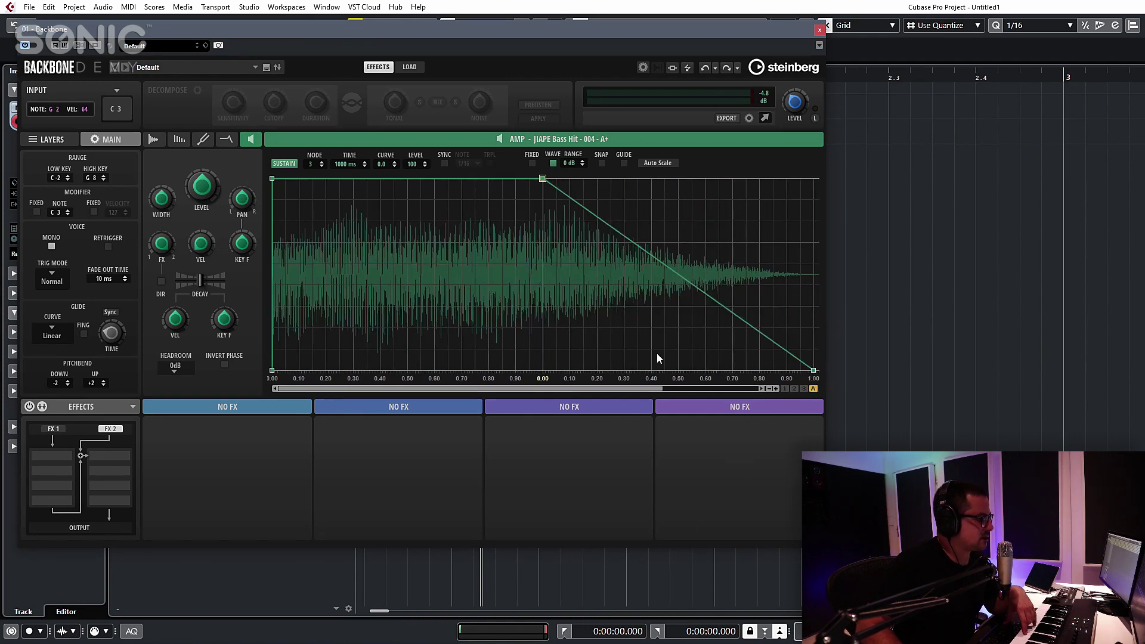
left_click_drag(814, 370, 557, 366)
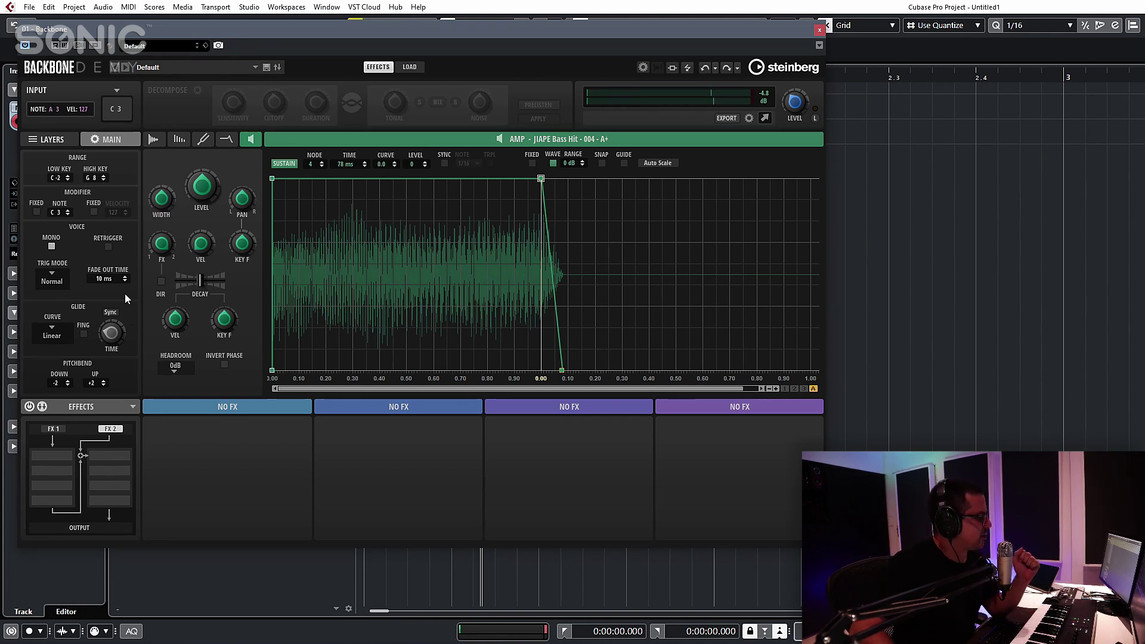
Step: Try glide on the bass hit's pitch, switch glide off again, and turn off mono mode in the main voice settings
left_click(202, 138)
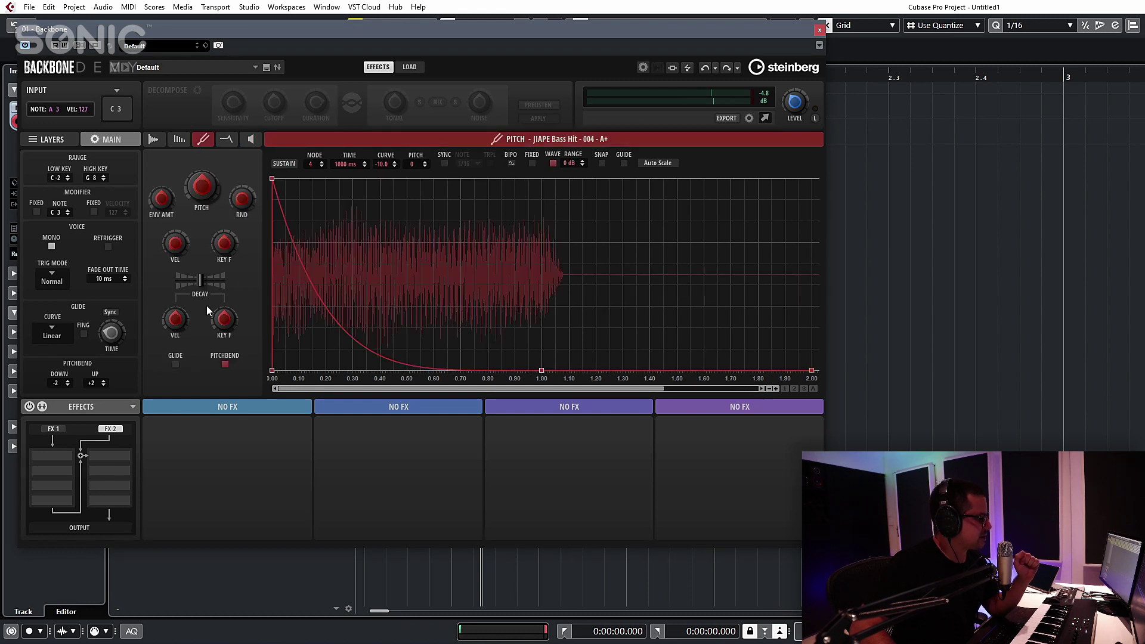
left_click(175, 364)
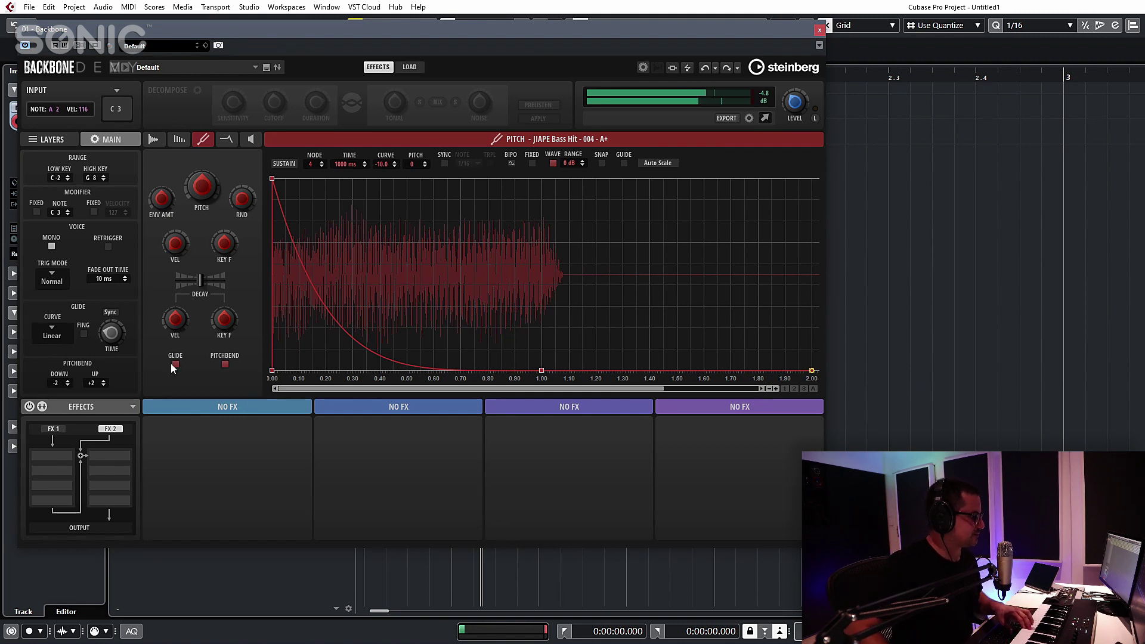
left_click(175, 364)
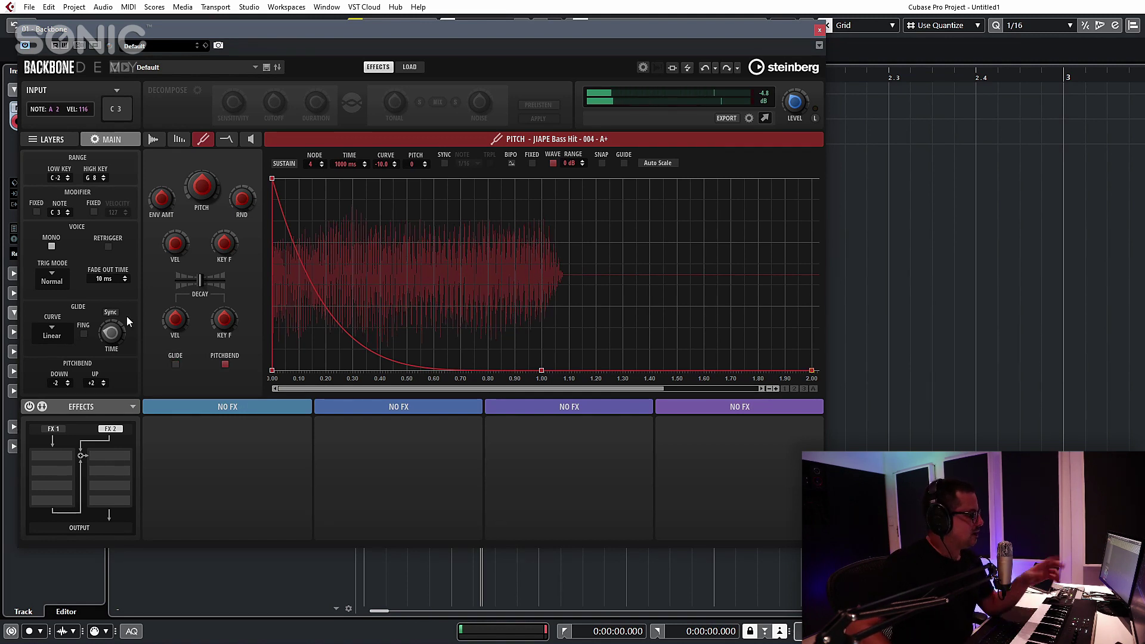
left_click(52, 246)
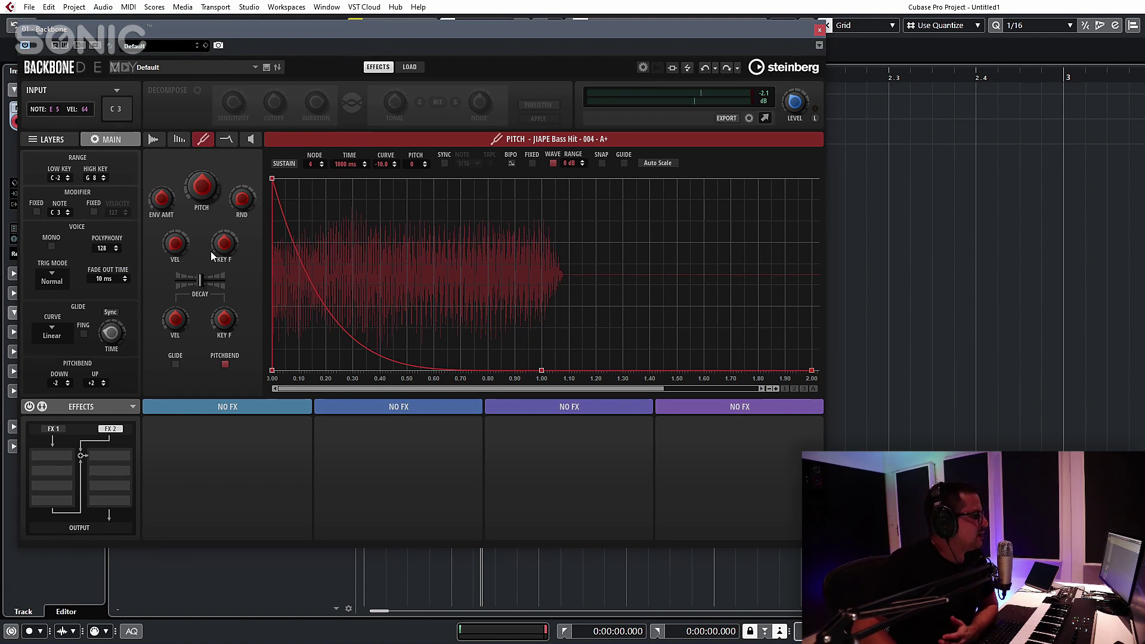
Step: Load UFX_Impacts_05 into the second layer and mute it, and replace the bass hit in the first layer with UFX_Short_Ups_08
left_click(153, 139)
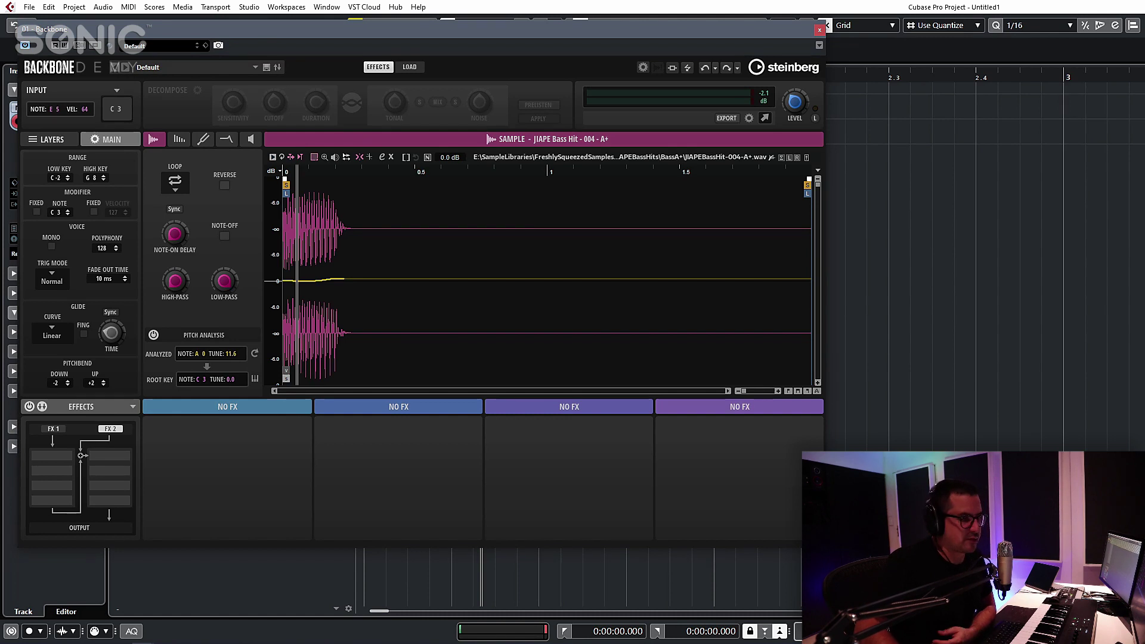
left_click_drag(1144, 417, 73, 203)
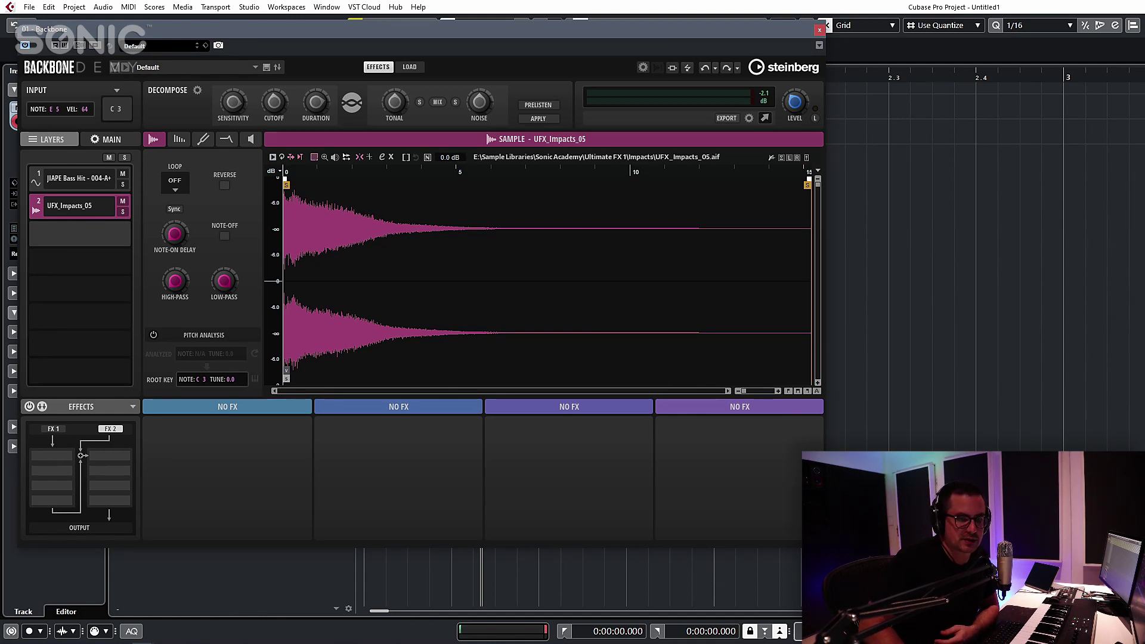
left_click_drag(332, 371, 59, 182)
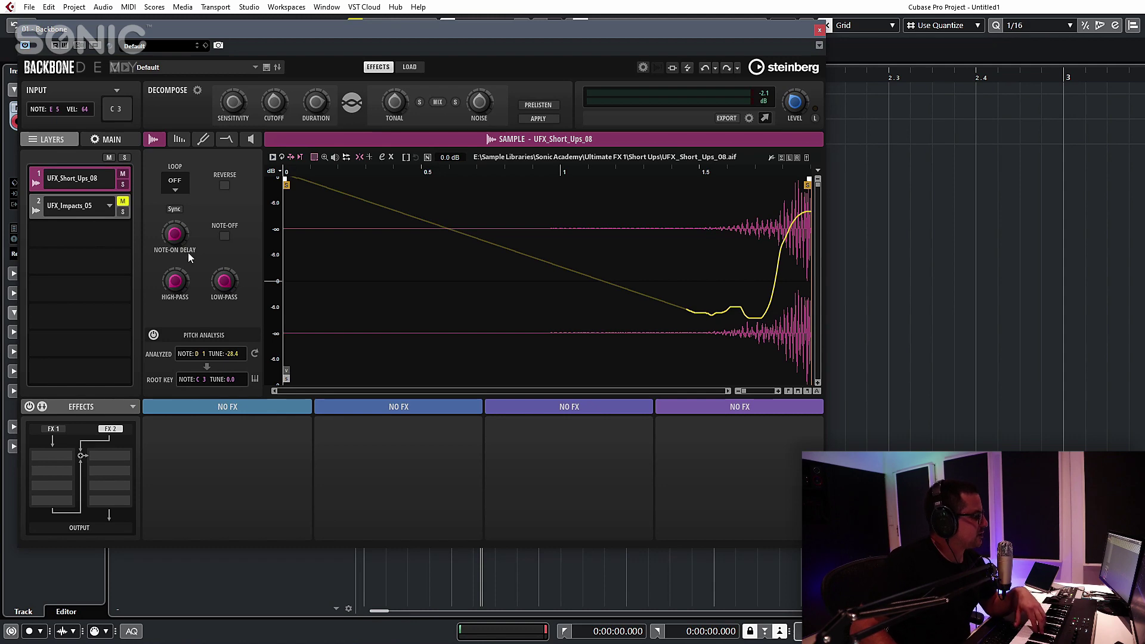
Step: Enable sustain in the amp envelope of the UFX_Short_Ups_08 layer
left_click(250, 139)
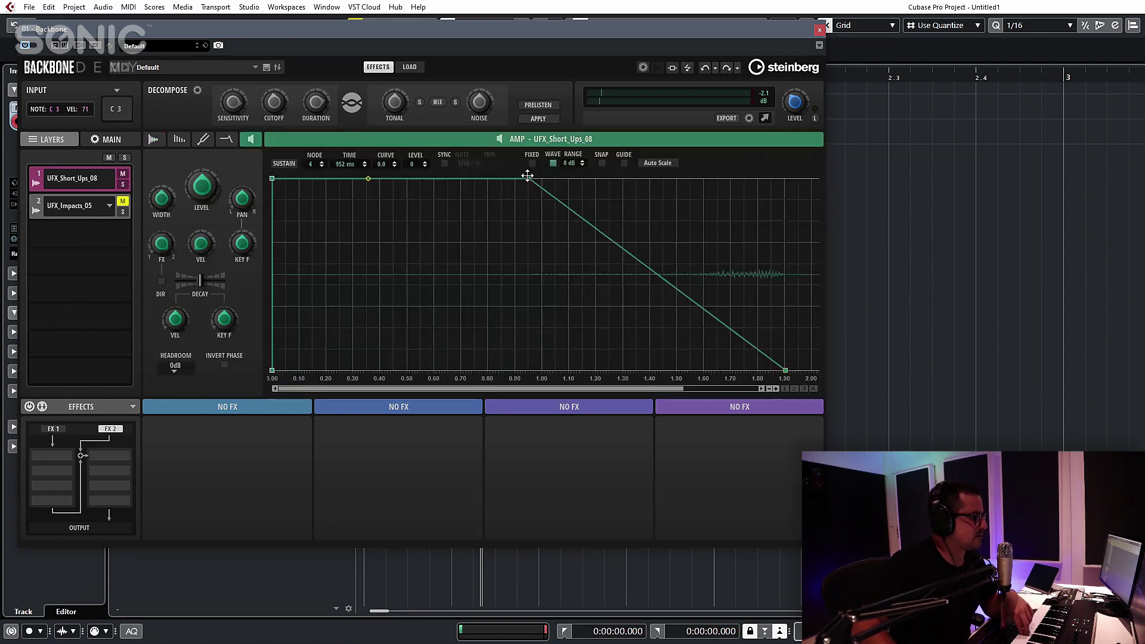
left_click_drag(810, 155, 789, 153)
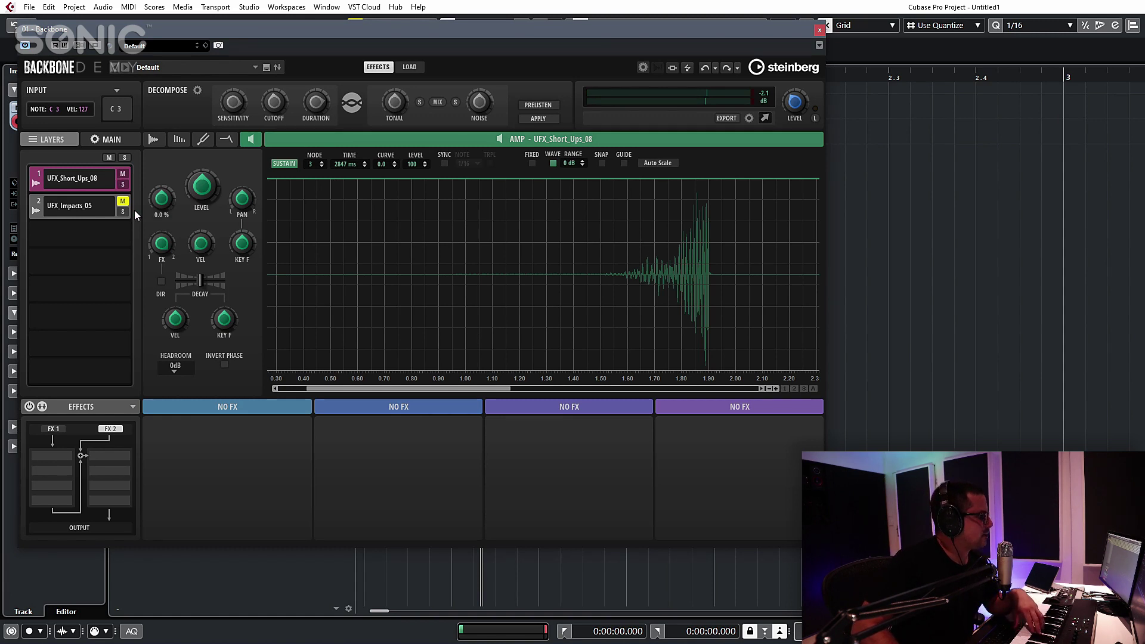
Step: Set the UFX_Impacts_05 layer's sample to trigger on note-off and unmute the layer
left_click(54, 213)
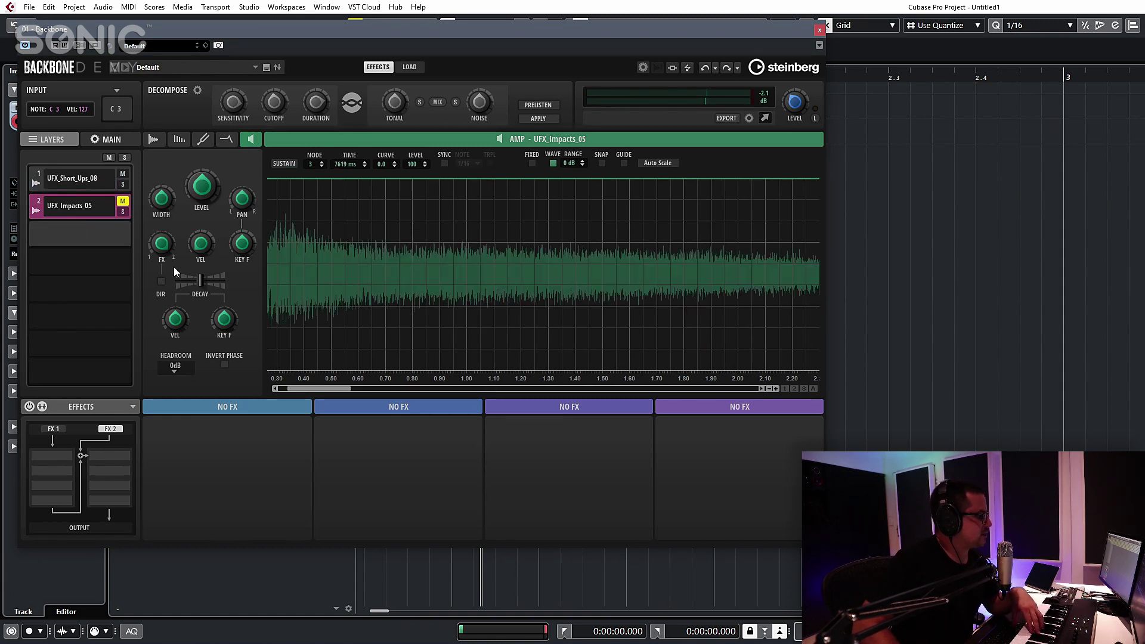
left_click(153, 139)
left_click(224, 236)
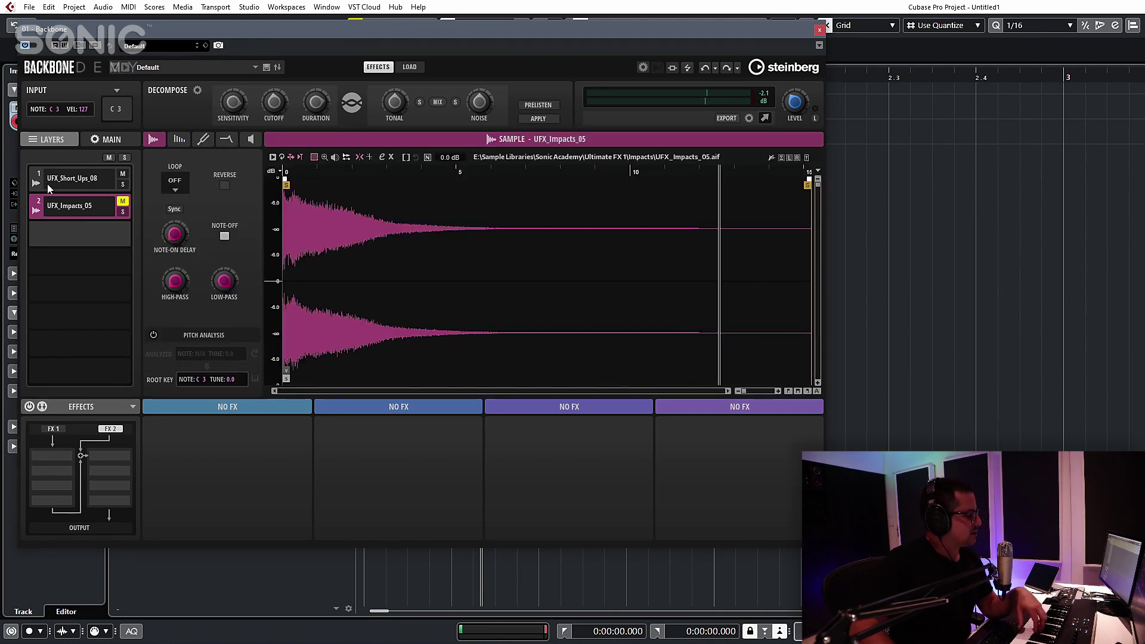
left_click(122, 201)
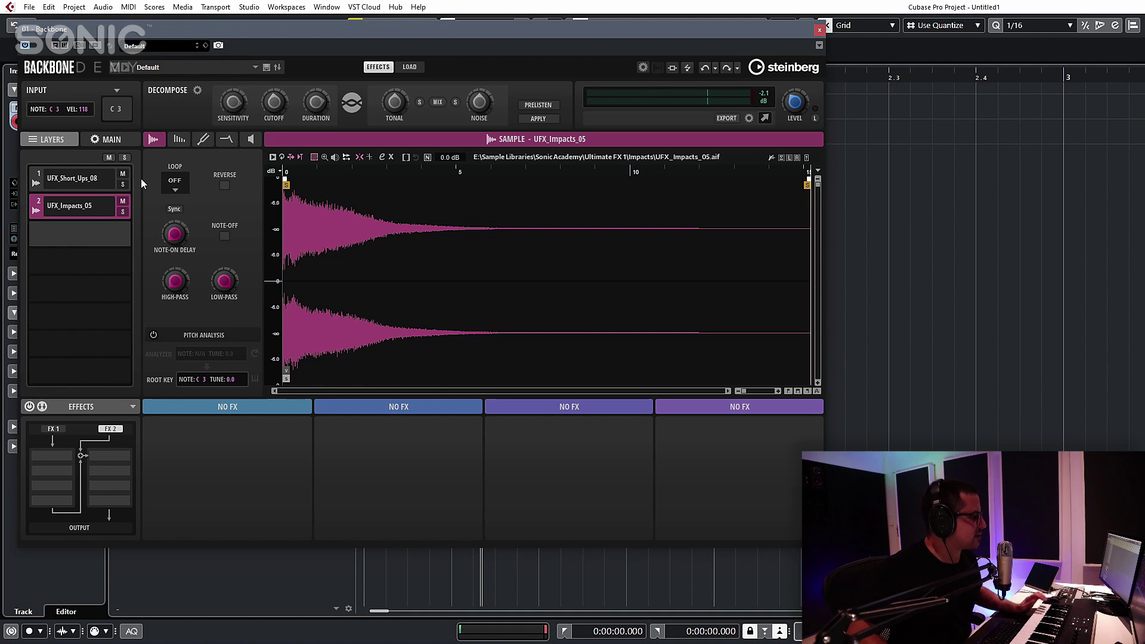
left_click(72, 179)
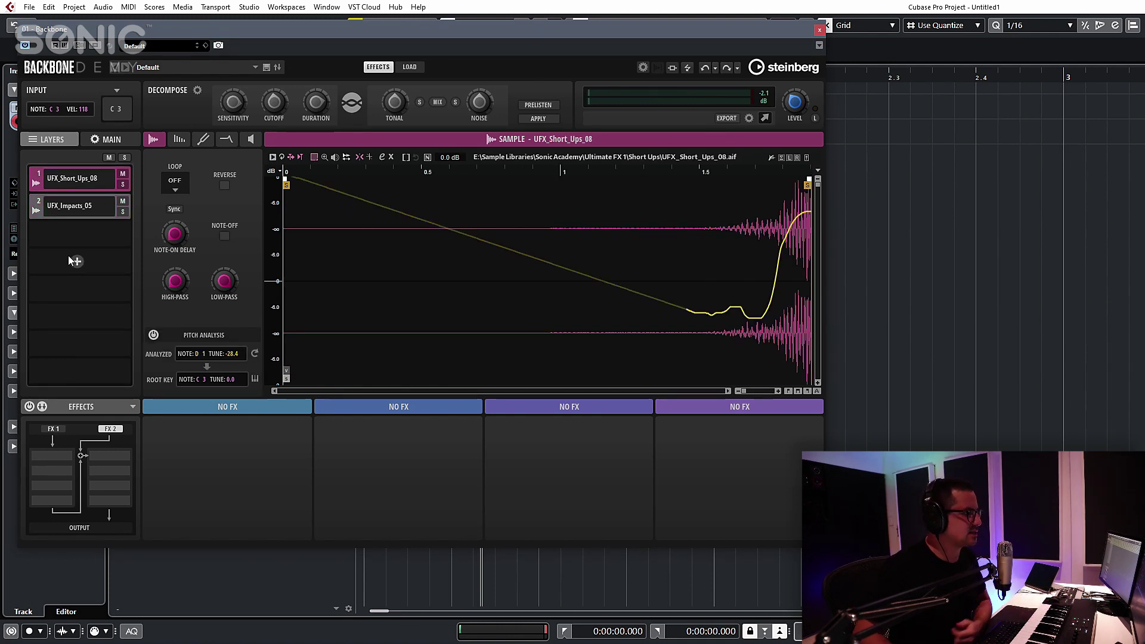
Step: Open the library of program presets and filter it by the Sound FX category, then by Cinematic
mouse_move(794, 106)
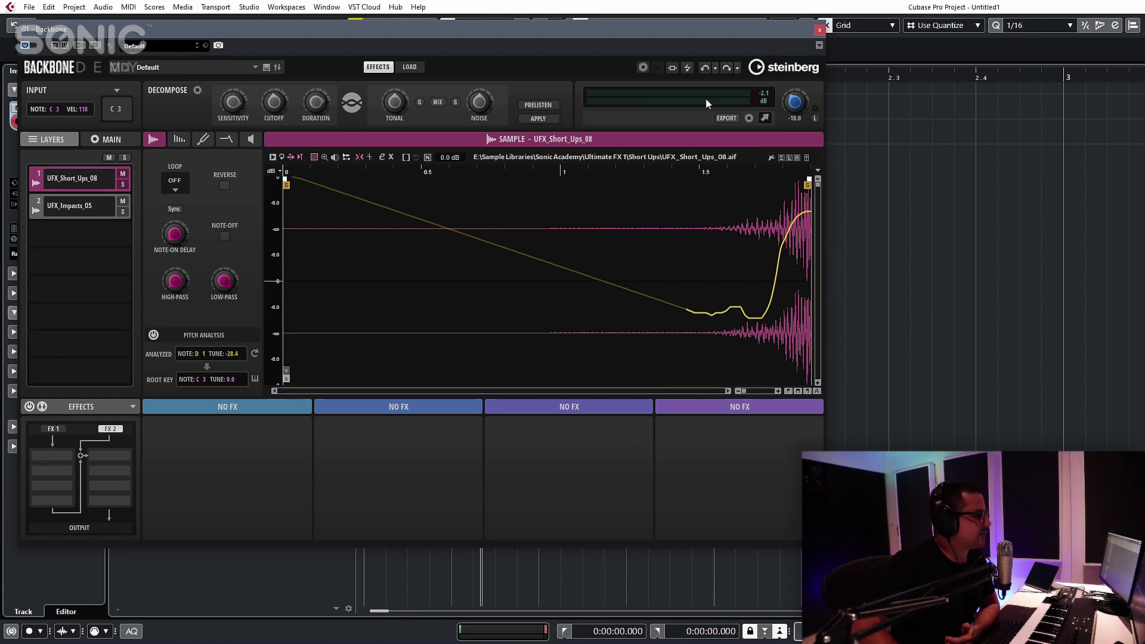
left_click(401, 66)
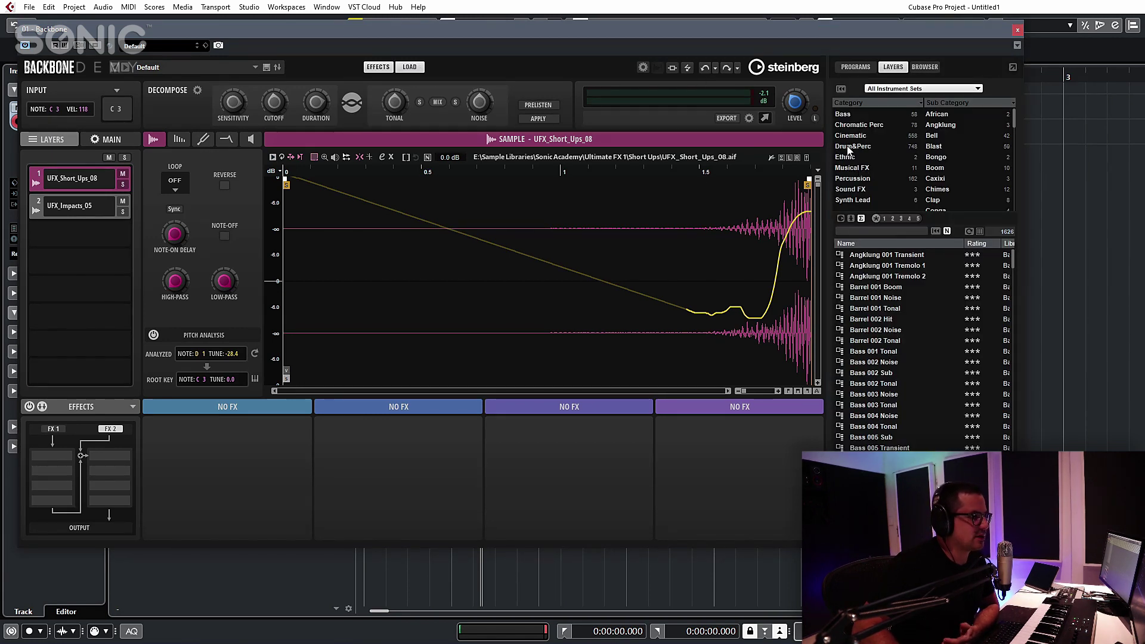
left_click(856, 67)
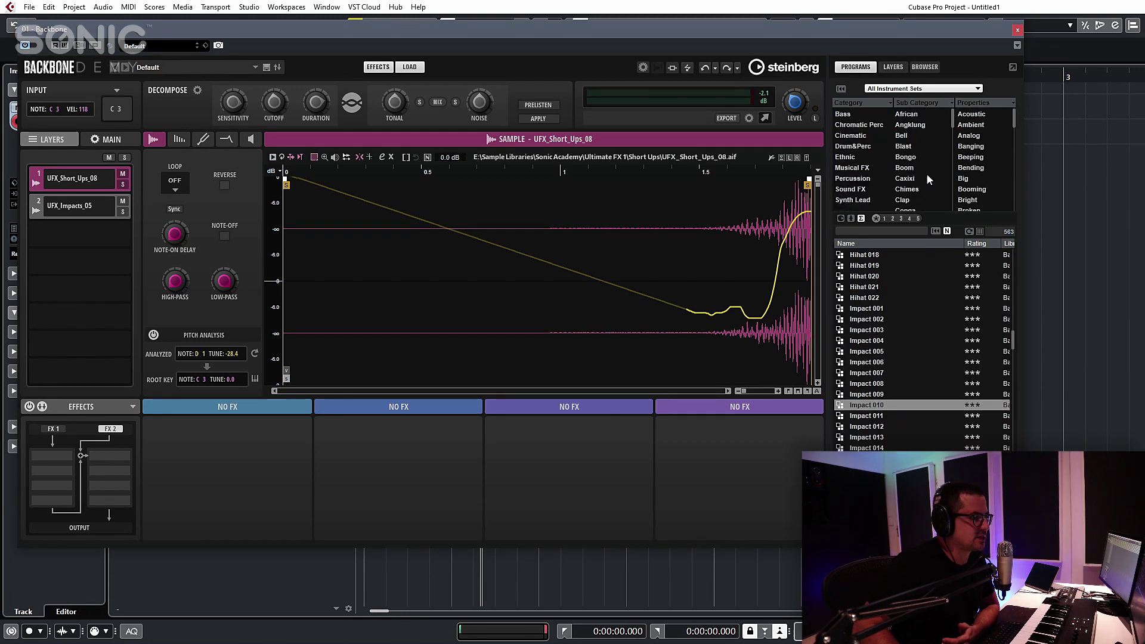
left_click(857, 189)
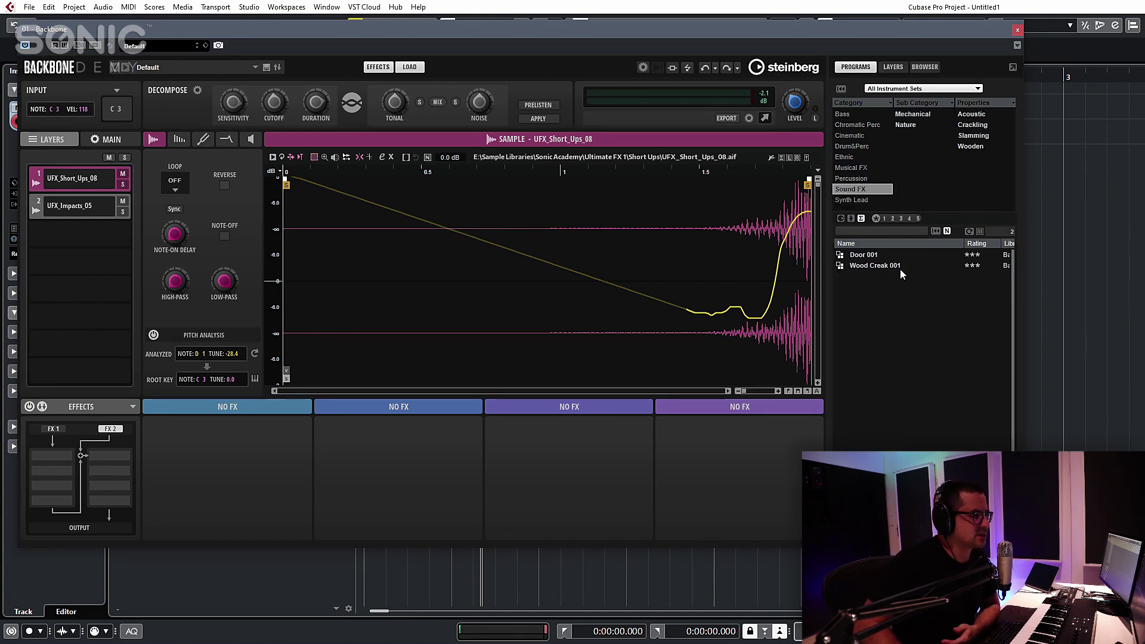
left_click(850, 135)
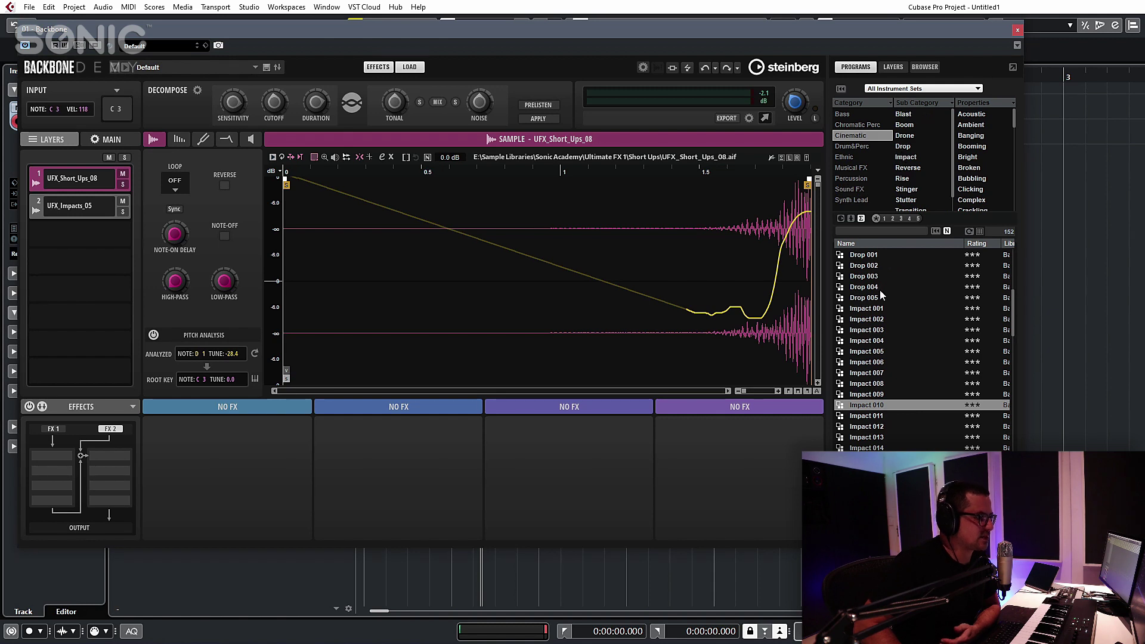
Step: Load the cinematic program Impact 004 to audition it, then load Stutter 001
mouse_move(893, 352)
left_mouse_down()
mouse_move(511, 319)
mouse_move(383, 268)
mouse_move(940, 332)
mouse_move(876, 345)
left_mouse_up()
double_click(876, 343)
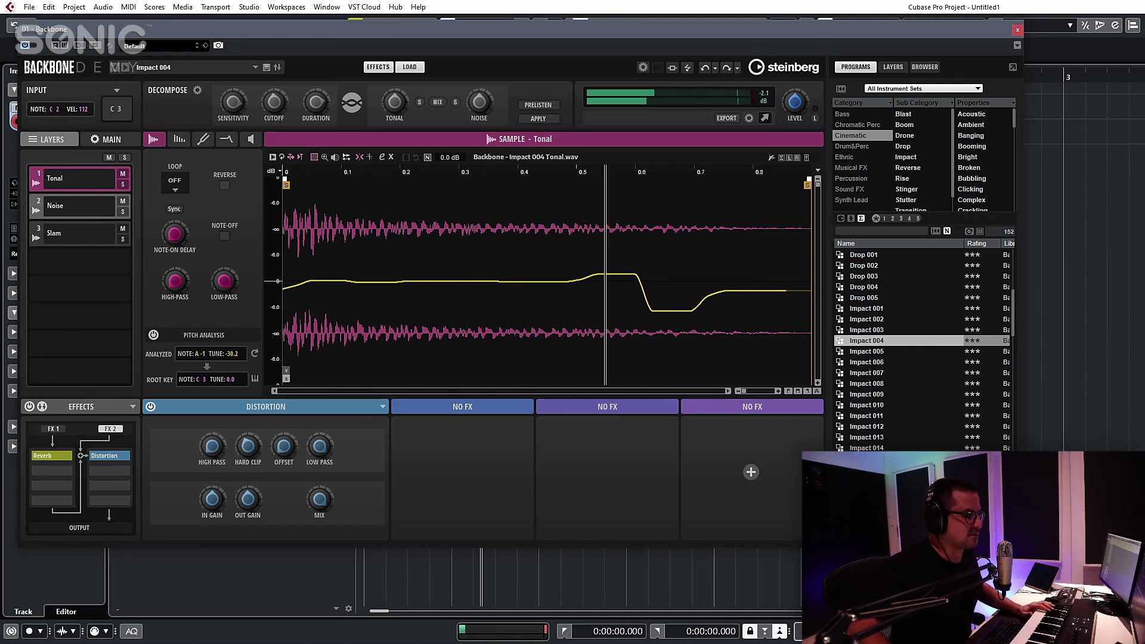
double_click(866, 447)
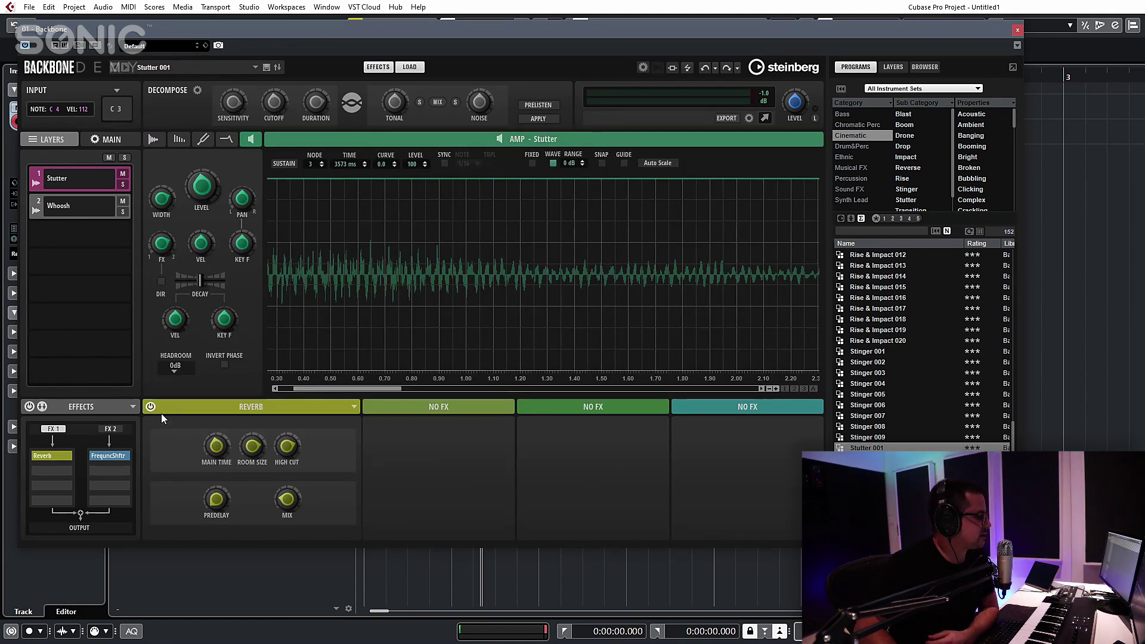
Step: Change Stutter 001's effects routing from parallel to Serial, and then to Serial 4
left_click(41, 407)
left_click(36, 430)
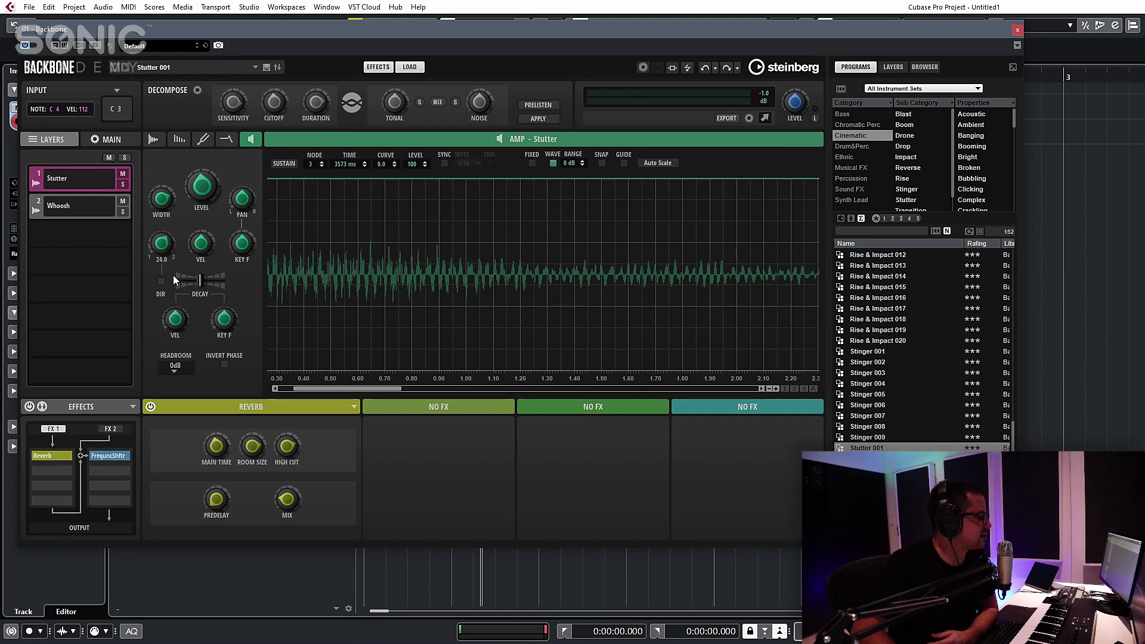
left_click_drag(153, 244, 160, 291)
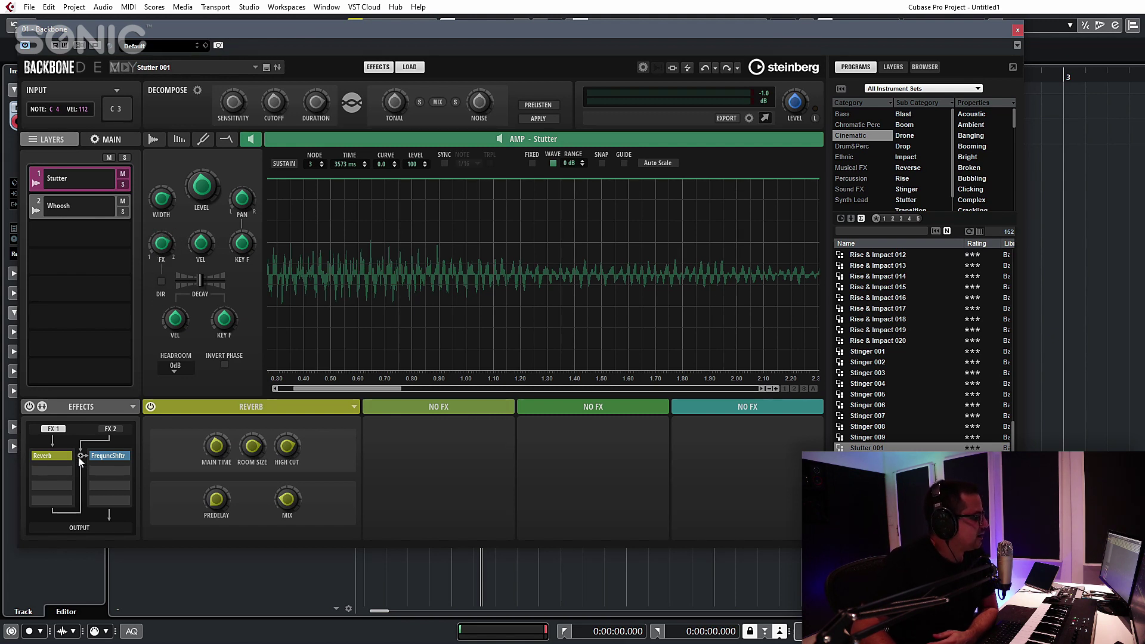
left_click(43, 407)
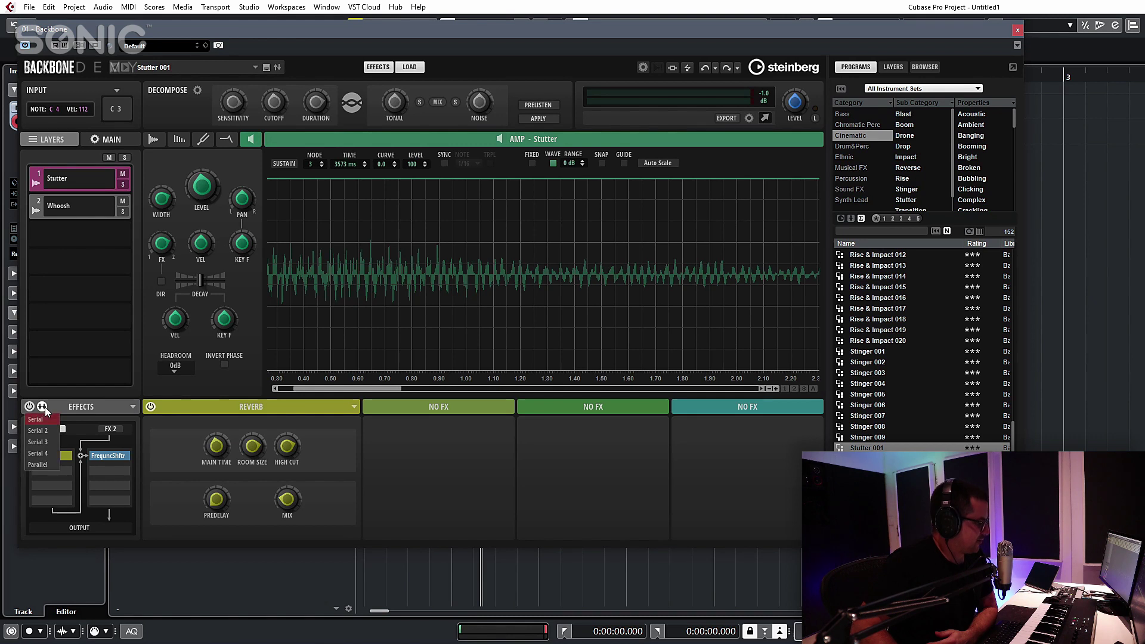
left_click(36, 452)
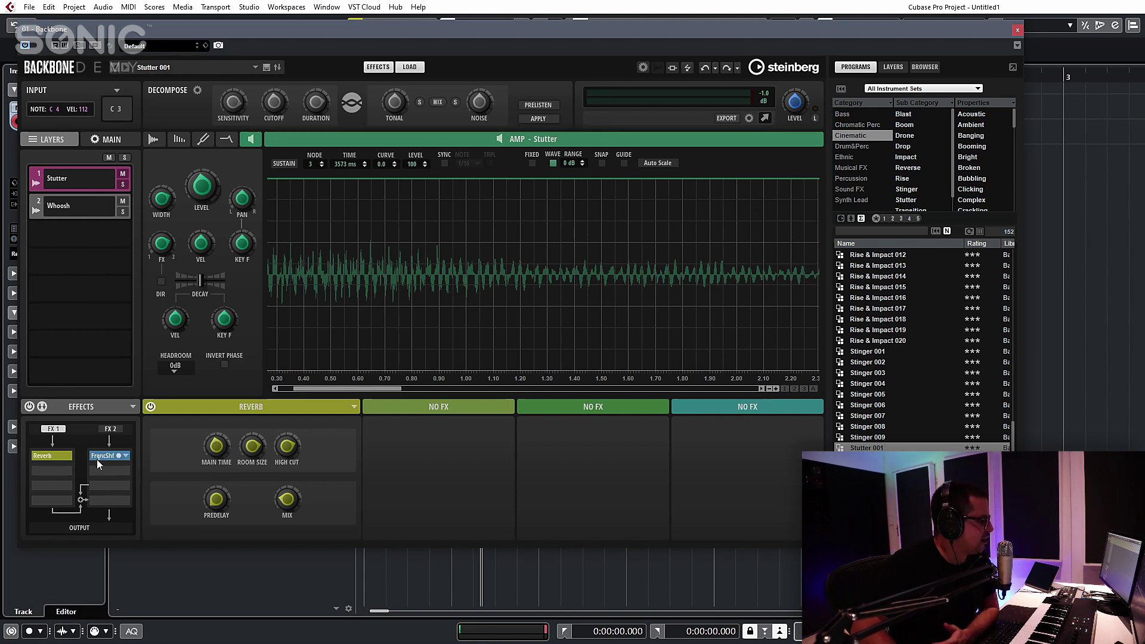
Step: Browse the EQ / Filter effects available for an empty slot in the effects routing
left_click(67, 473)
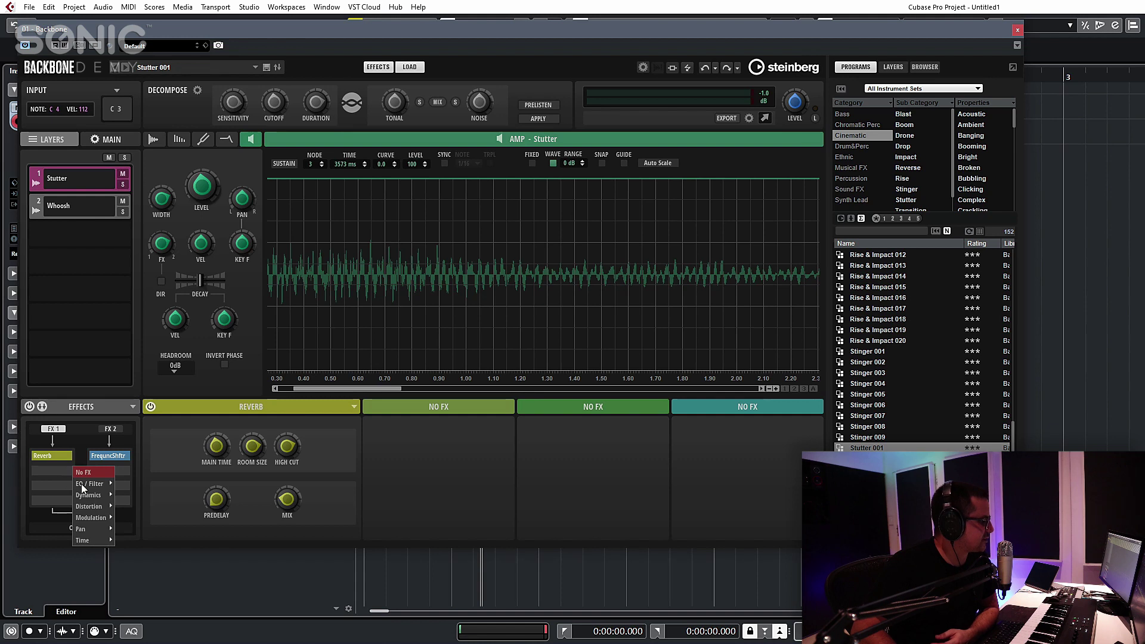
mouse_move(89, 486)
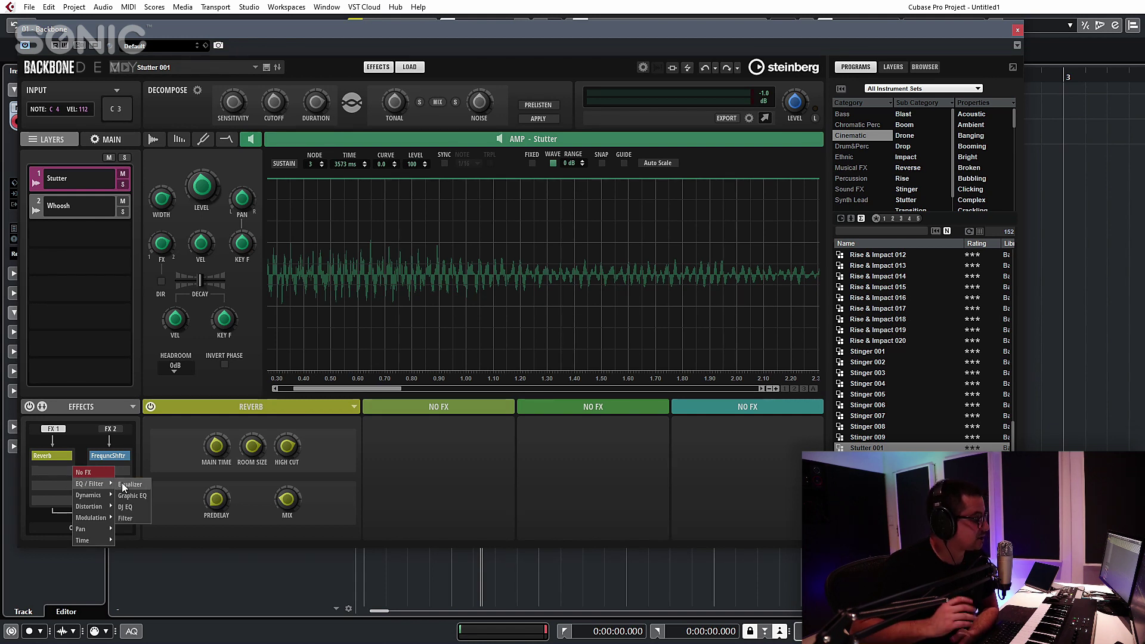